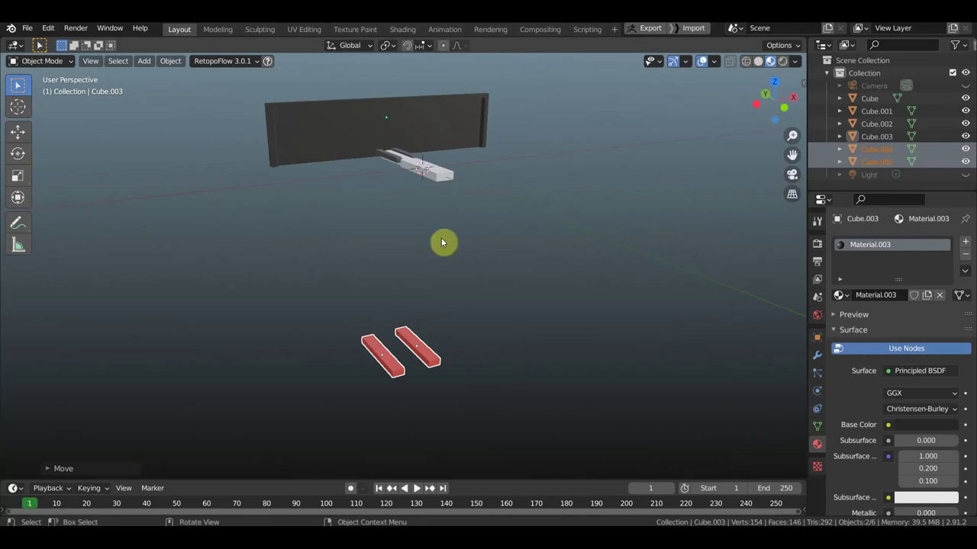
Box-select all the mechanism's parts and raise them along Z above the red bars.
mouse_move(484, 231)
middle_down()
mouse_move(499, 275)
mouse_move(534, 271)
mouse_move(570, 234)
mouse_move(573, 380)
middle_up()
mouse_move(569, 391)
mouse_down()
mouse_move(389, 166)
mouse_move(291, 115)
mouse_up()
click(18, 131)
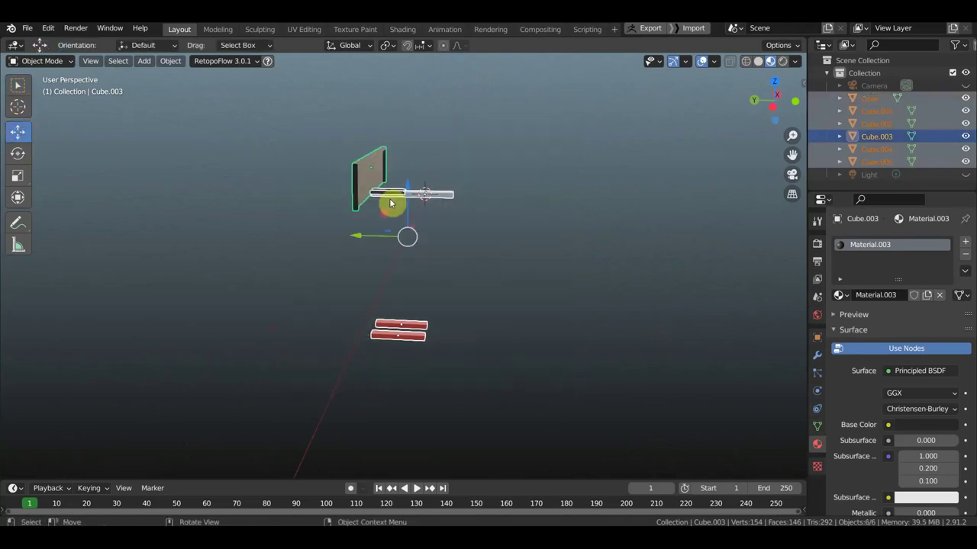
mouse_move(408, 184)
mouse_down()
mouse_move(412, 68)
mouse_move(419, 471)
mouse_move(456, 437)
mouse_up()
mouse_move(519, 288)
middle_down()
mouse_move(470, 422)
mouse_move(421, 450)
mouse_move(541, 310)
mouse_move(547, 285)
middle_up()
Inspect each part in turn: the handle pieces, Cube, both red bars and the wall panel.
mouse_move(486, 223)
middle_down()
mouse_move(408, 257)
mouse_move(463, 229)
middle_up()
scroll(463, 209, up, 3)
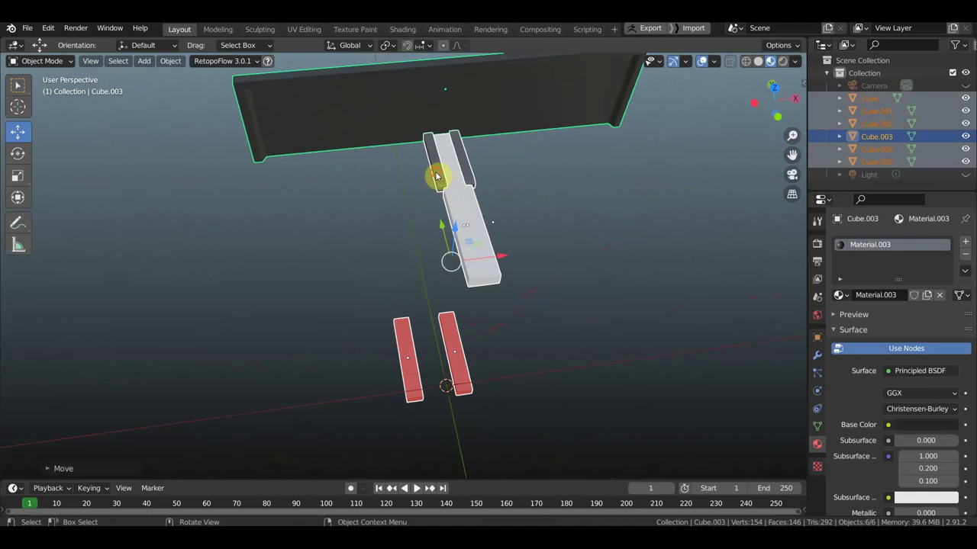
click(461, 151)
click(467, 167)
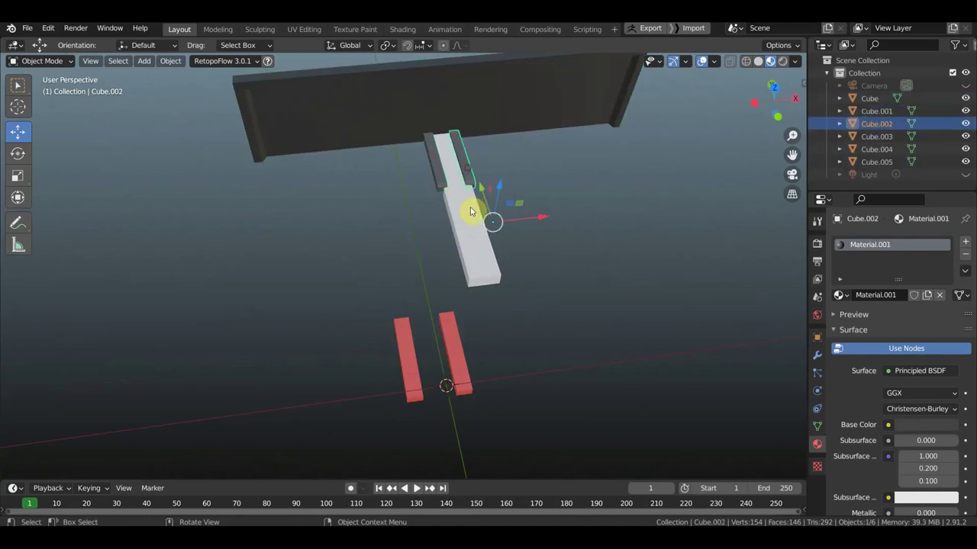
click(473, 256)
click(460, 358)
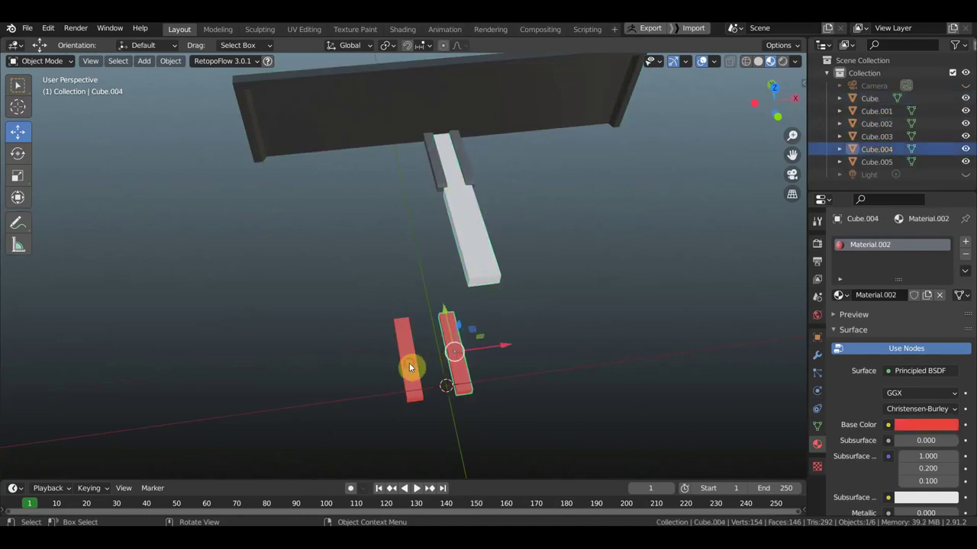
click(409, 368)
middle_drag(478, 331, 399, 177)
click(340, 122)
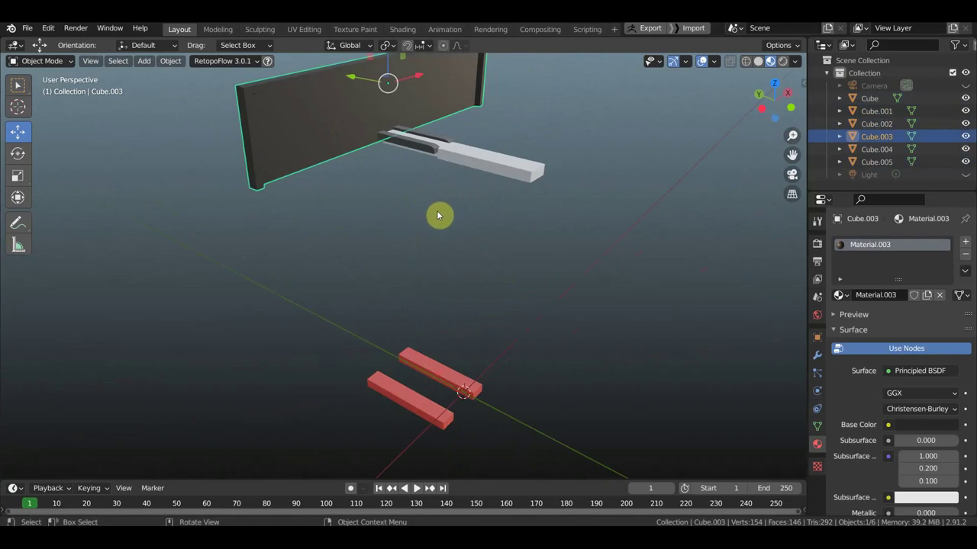
Switch to Right orthographic view and bring up the Add menu for an armature.
key(KP_3)
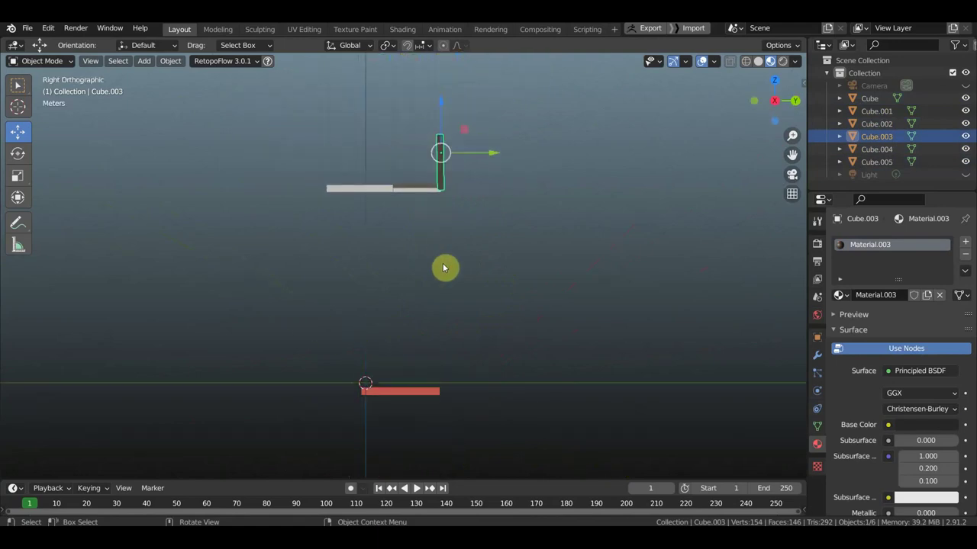
key(shift+a)
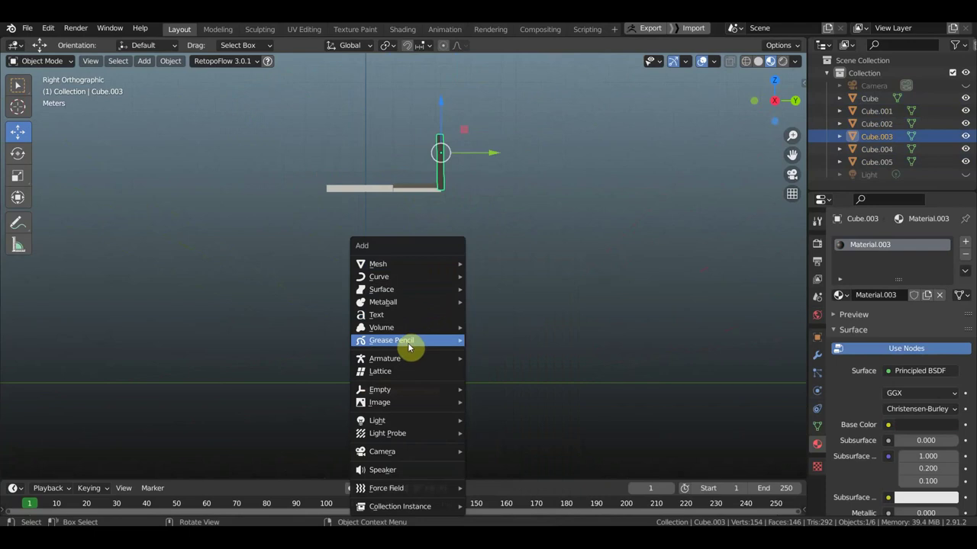
mouse_move(384, 358)
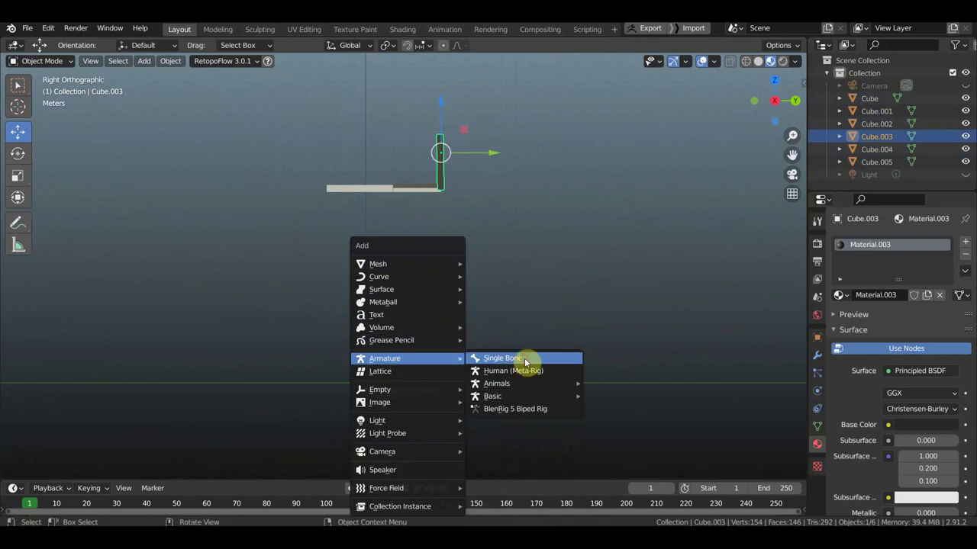
Add a single-bone armature and scale its bone up in Edit Mode.
click(525, 362)
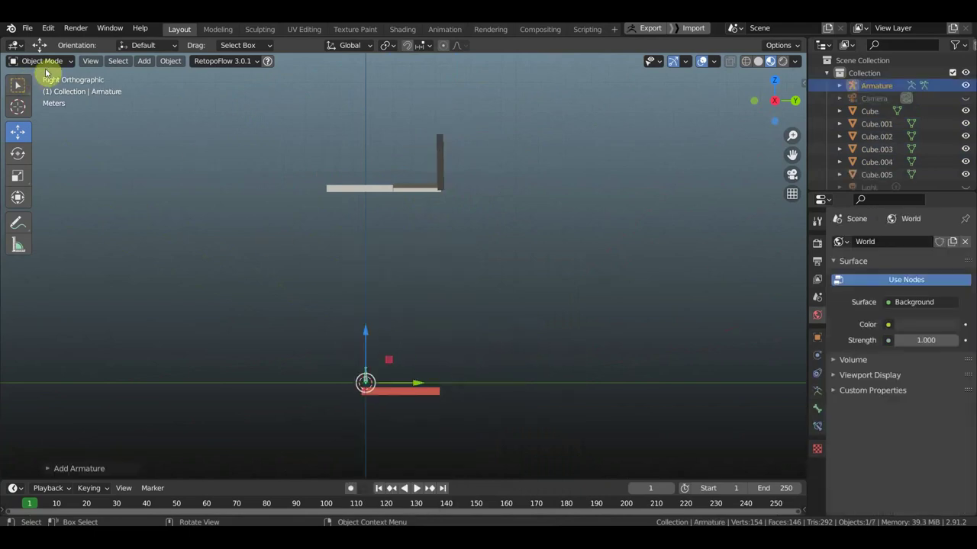
click(42, 61)
click(42, 90)
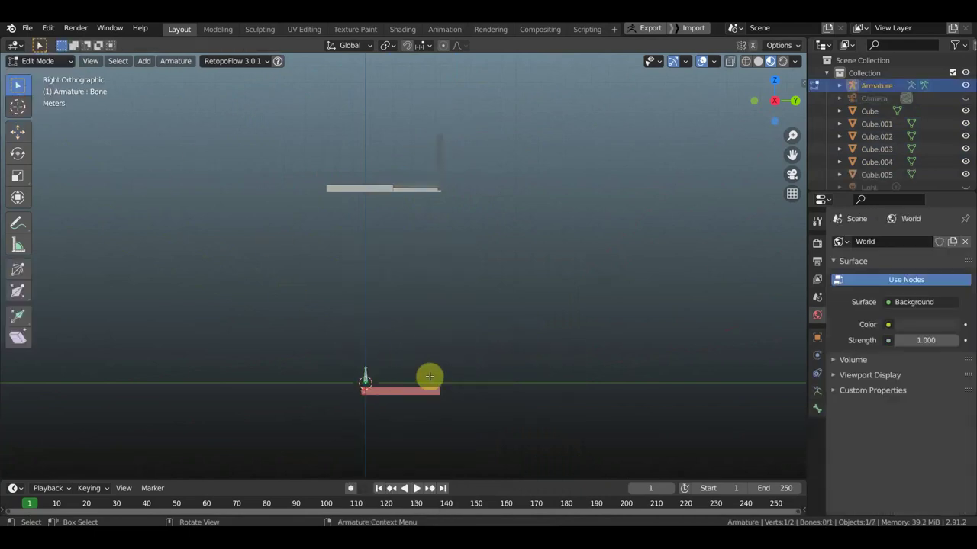
drag(389, 386, 338, 349)
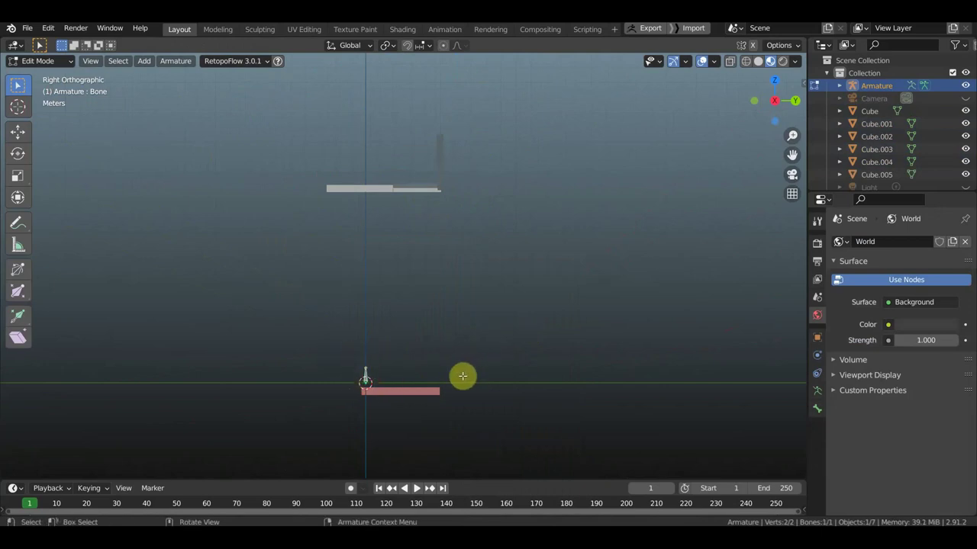
key(s)
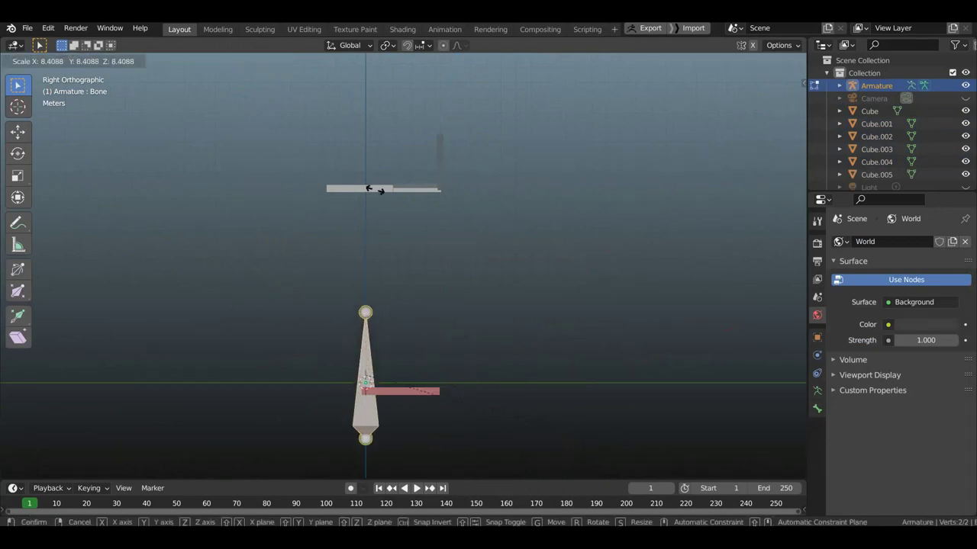
click(462, 339)
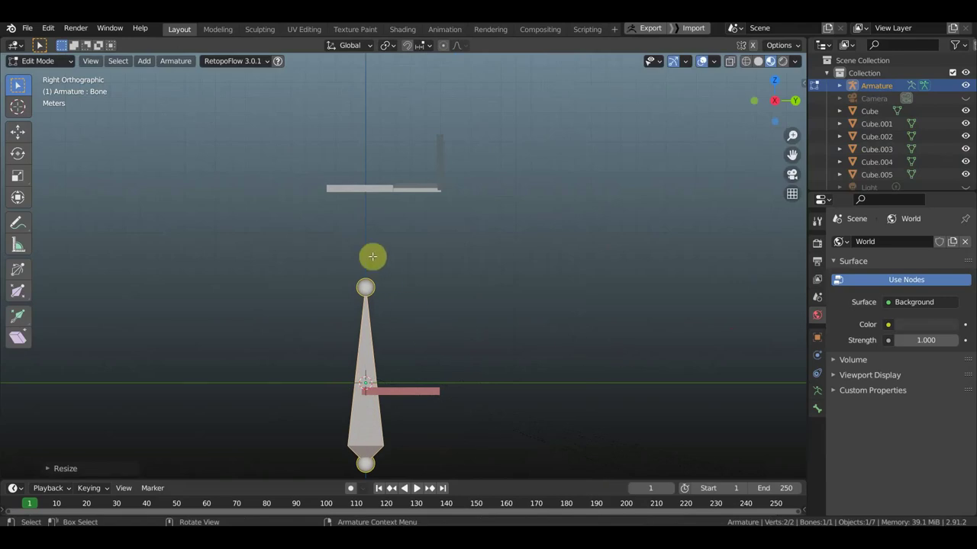
Move the bone up and to the right so it stands beside the handle.
click(17, 135)
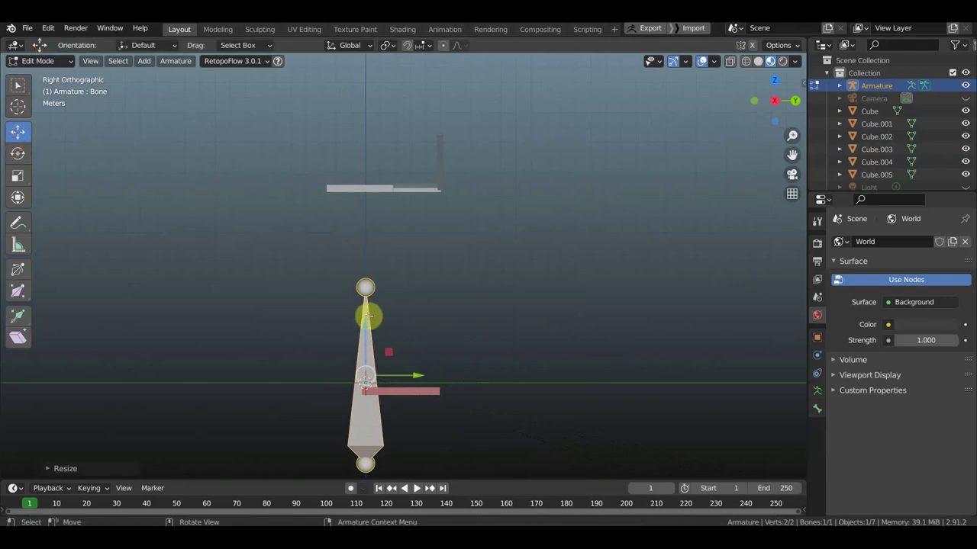
drag(366, 316, 361, 238)
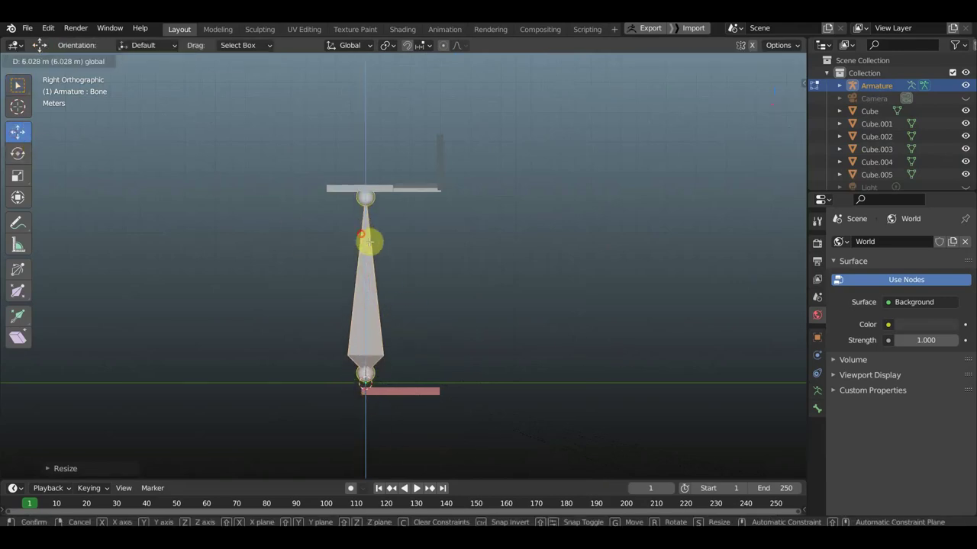
drag(421, 285, 527, 290)
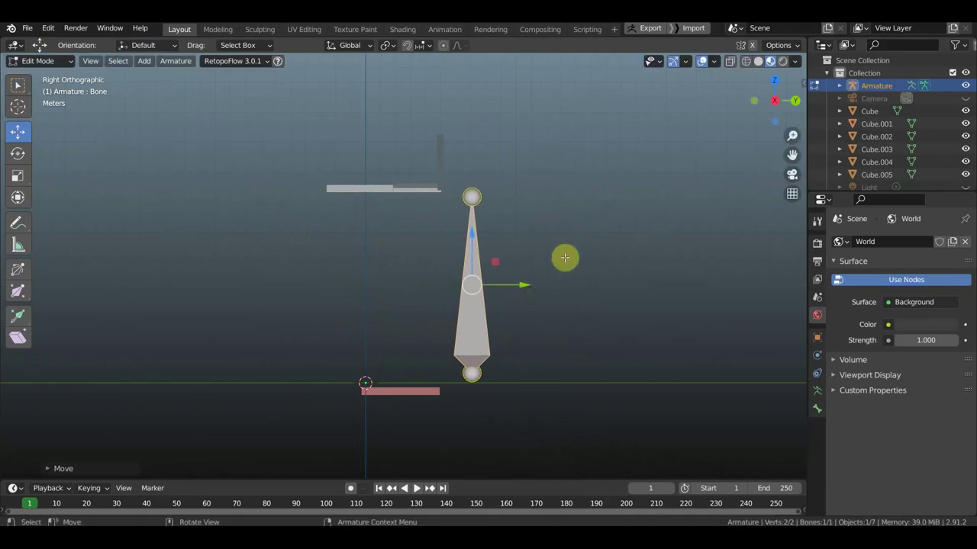
mouse_move(565, 258)
middle_down()
mouse_move(578, 288)
mouse_move(557, 280)
middle_up()
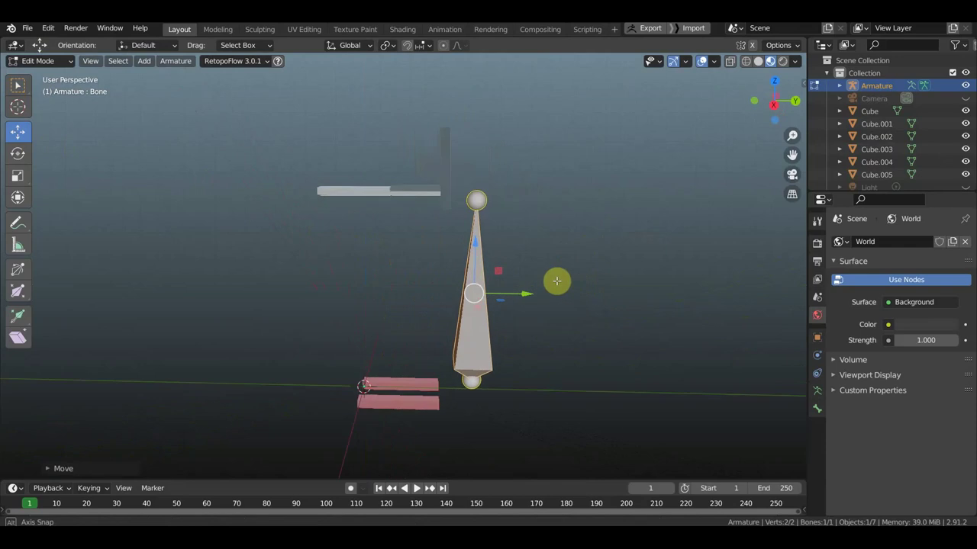
Extrude a second bone, Bone.001, from the upright bone's tip toward the handle.
click(473, 199)
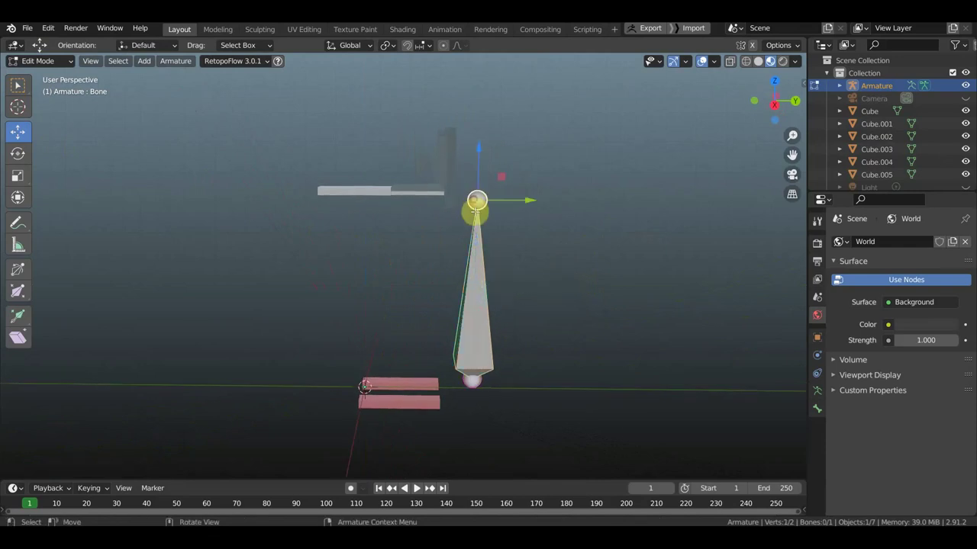
key(KP_3)
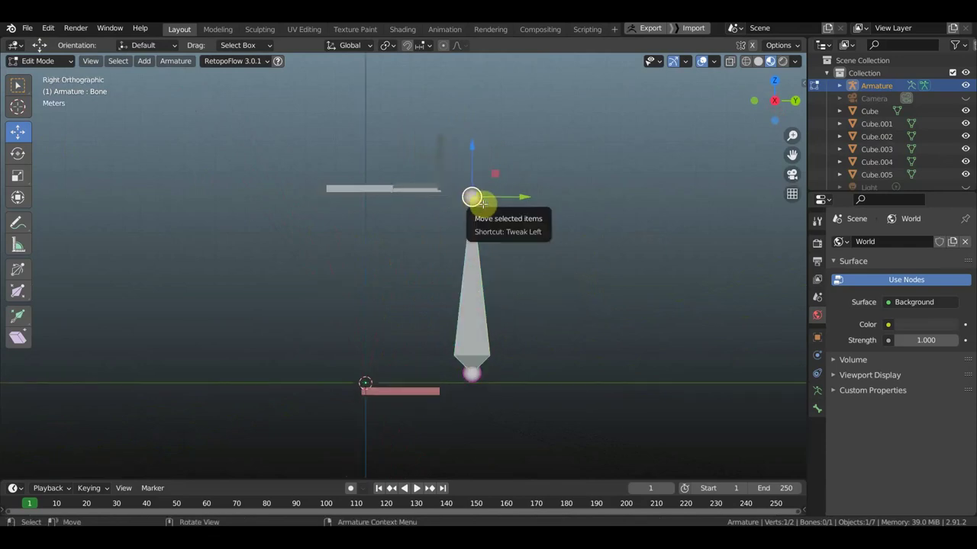
key(e)
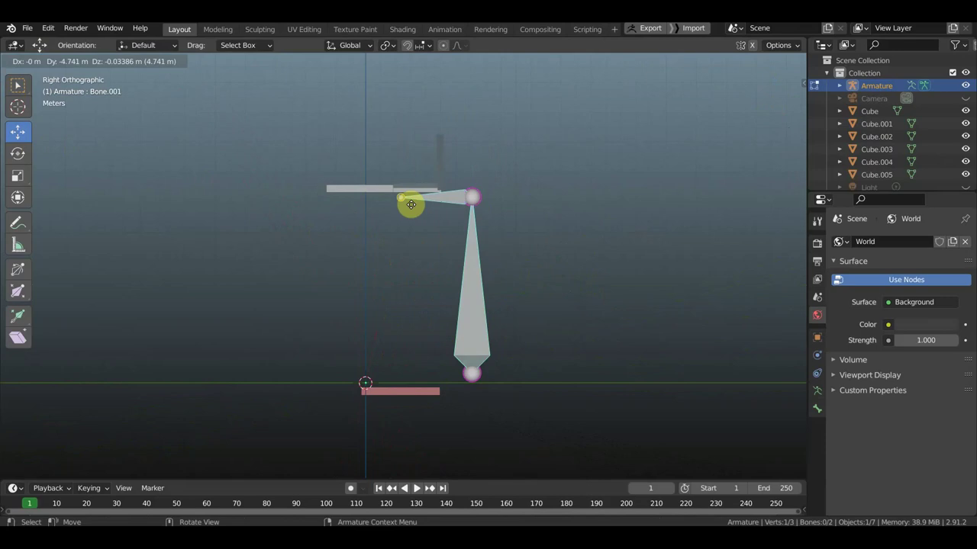
click(413, 205)
Clear Bone.001's parent and move it up onto the handle, sliding it left along it.
click(435, 194)
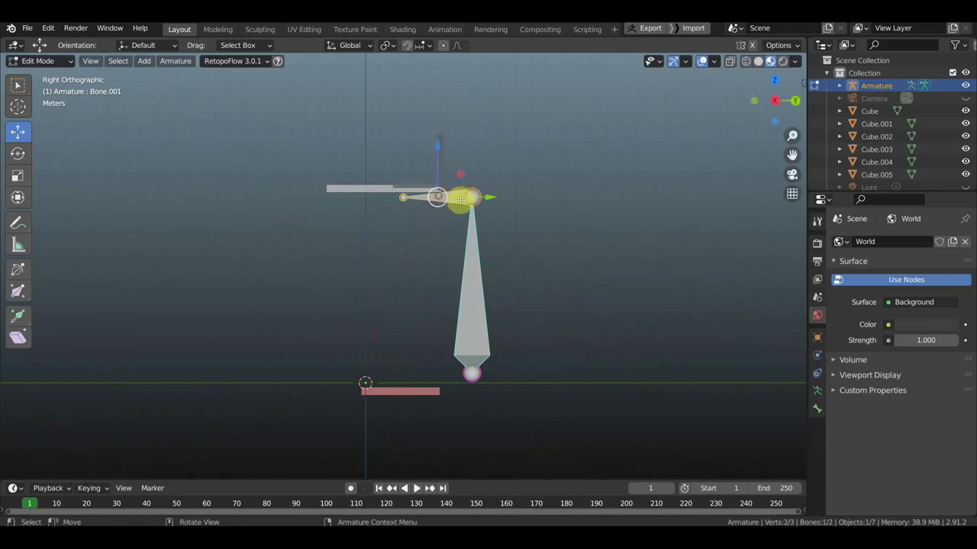
key(alt+p)
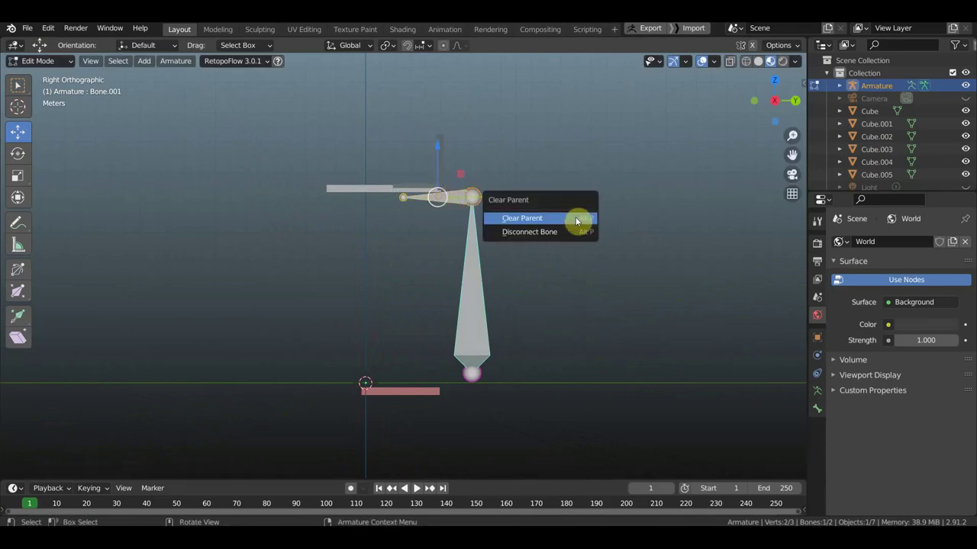
click(578, 220)
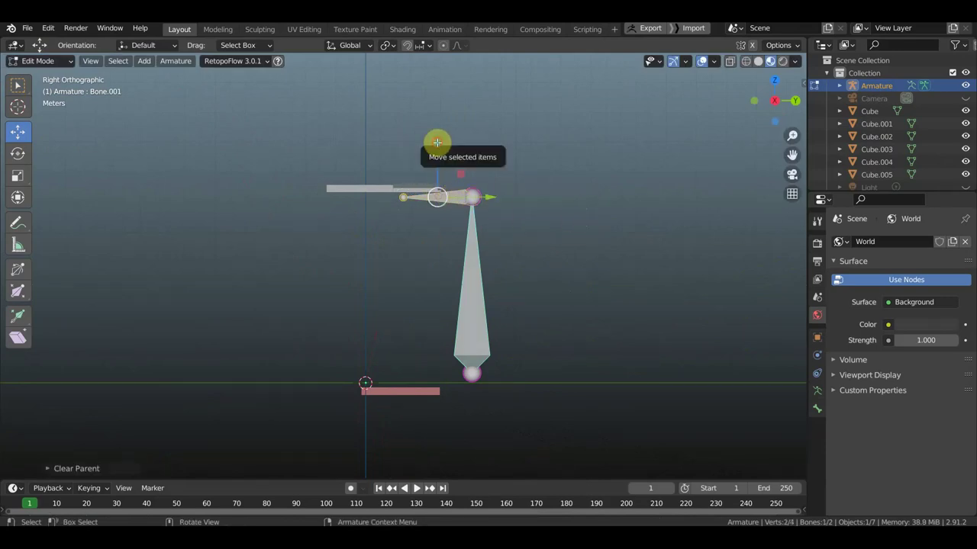
drag(436, 142, 436, 131)
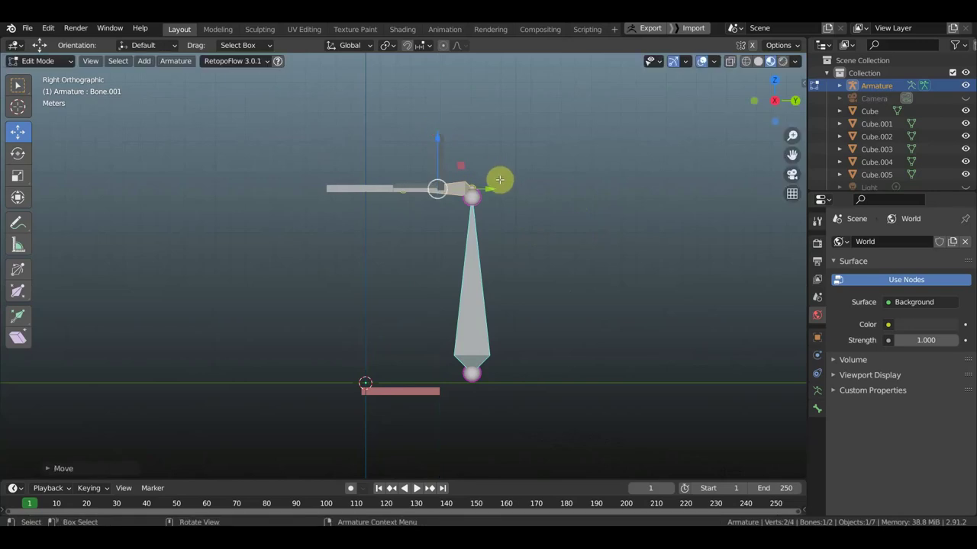
drag(492, 186, 443, 188)
click(369, 189)
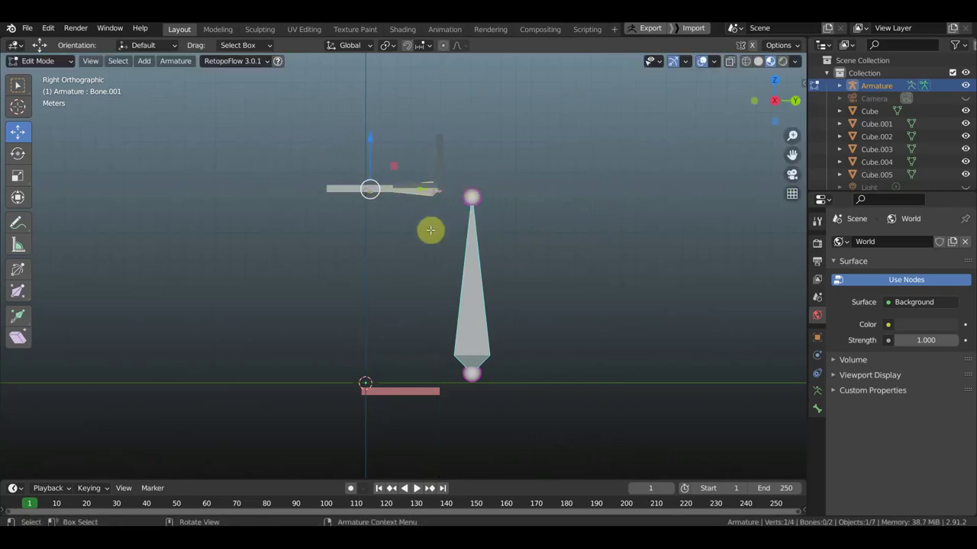
Turn on In Front in the armature's viewport display so bones show through meshes.
click(818, 393)
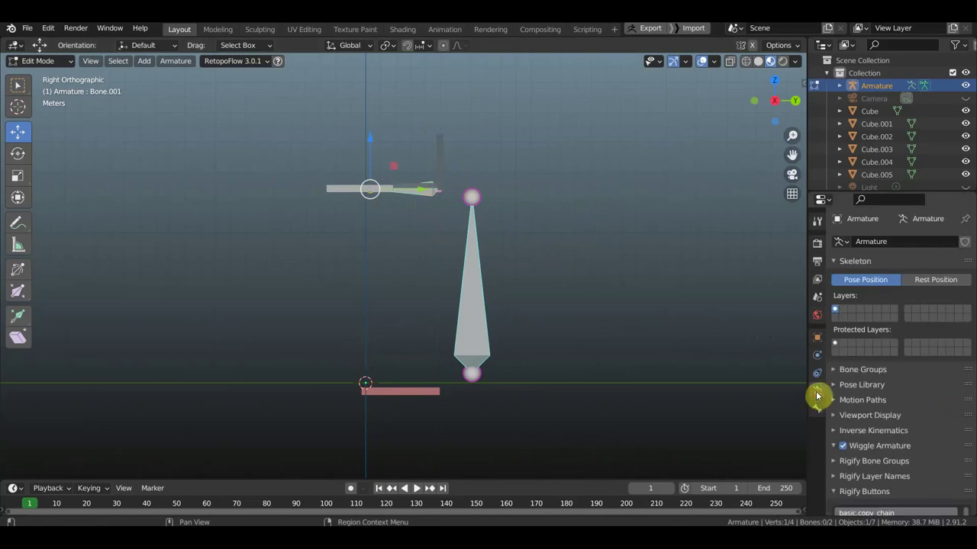
click(856, 416)
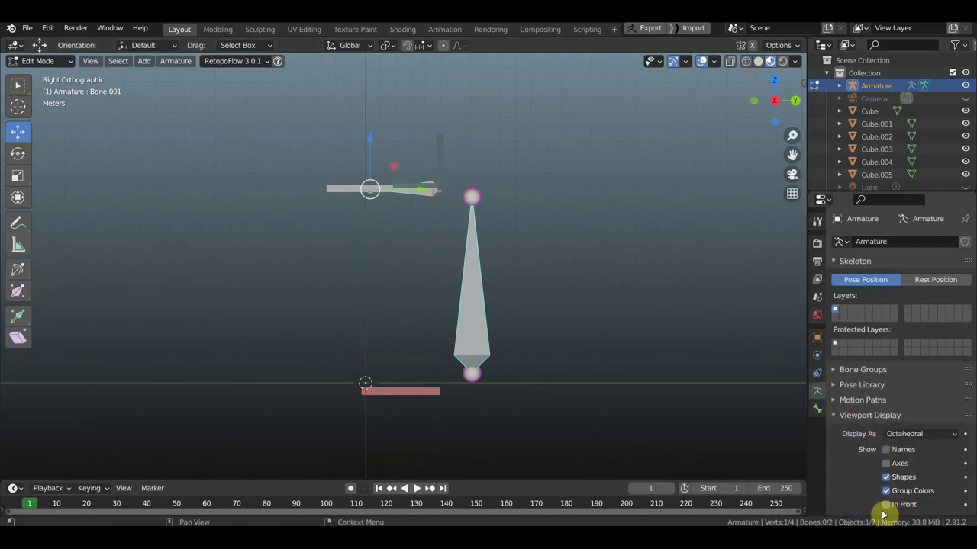
click(886, 504)
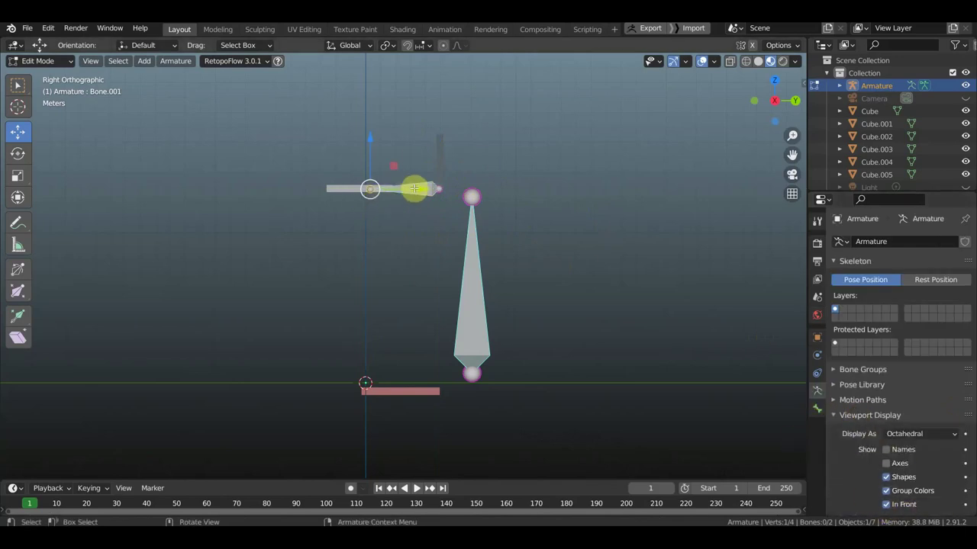
Slide the upper bone along the handle and reposition its joint.
mouse_move(414, 188)
mouse_down()
mouse_move(392, 189)
mouse_move(427, 188)
mouse_up()
mouse_move(427, 188)
middle_down()
mouse_move(475, 282)
mouse_move(463, 299)
mouse_move(451, 242)
mouse_move(458, 247)
mouse_move(458, 171)
middle_up()
scroll(457, 170, up, 3)
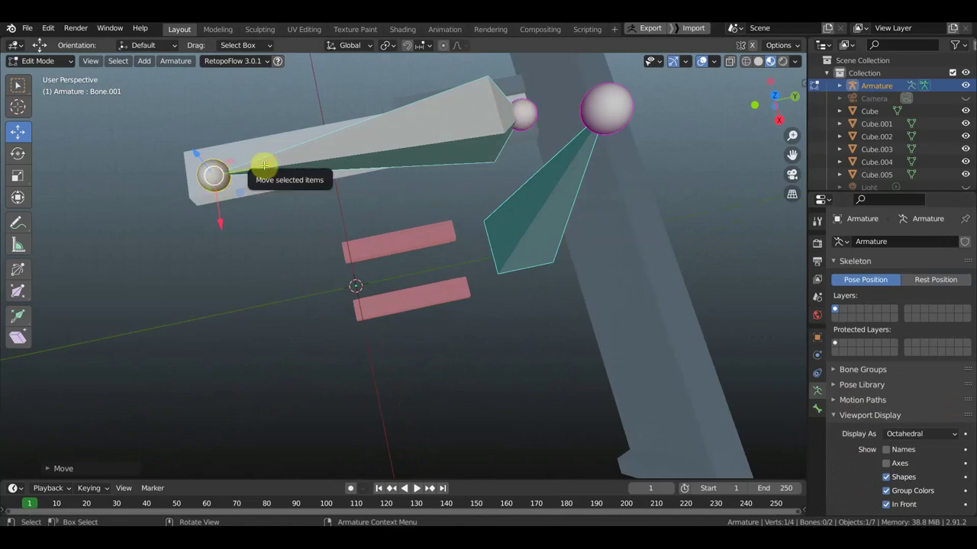
key(g)
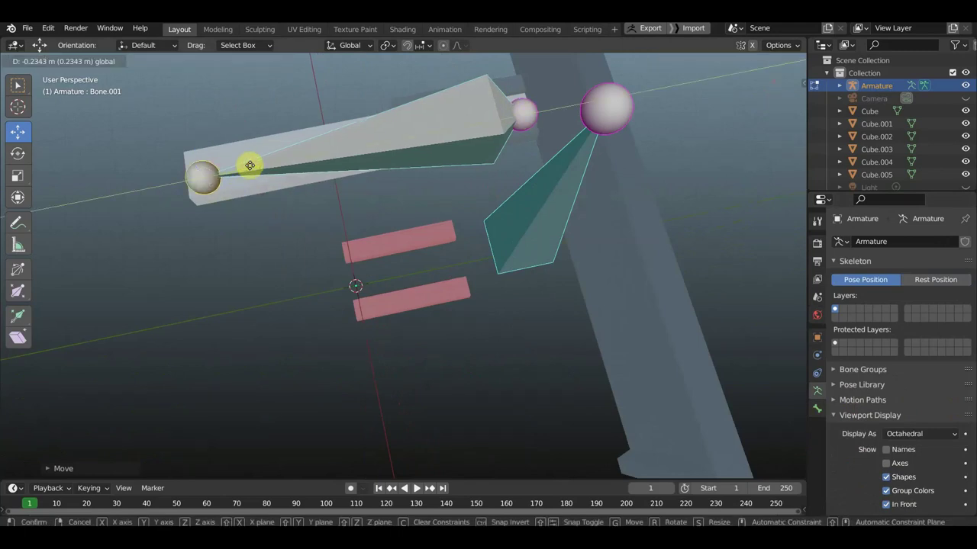
click(249, 165)
mouse_move(251, 190)
middle_down()
mouse_move(262, 120)
mouse_move(319, 145)
mouse_move(338, 216)
mouse_move(328, 198)
middle_up()
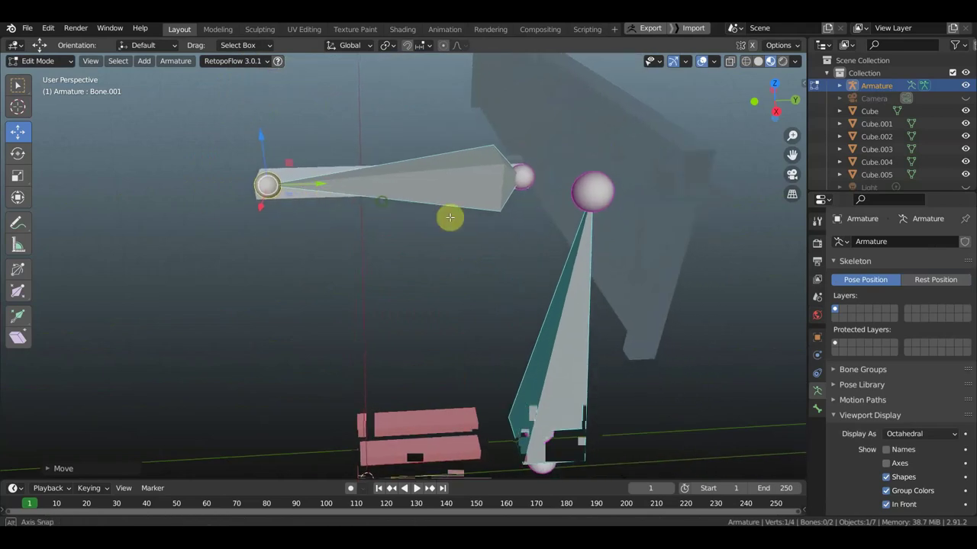
mouse_move(450, 218)
middle_down()
mouse_move(506, 232)
mouse_move(554, 274)
mouse_move(617, 277)
mouse_move(647, 233)
mouse_move(648, 200)
mouse_move(652, 209)
middle_up()
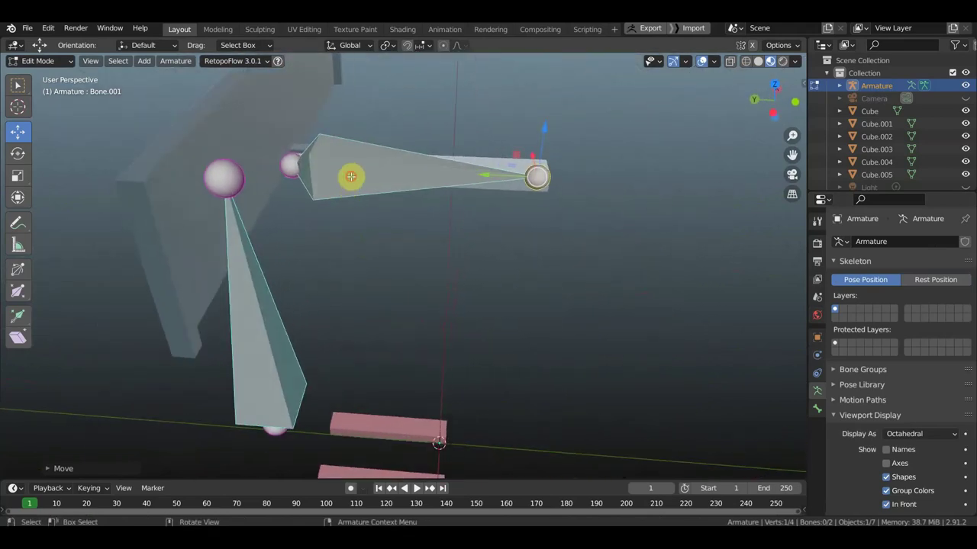
Parent the upper bone to the vertical bone using Ctrl+P > Keep Offset.
shift+click(256, 301)
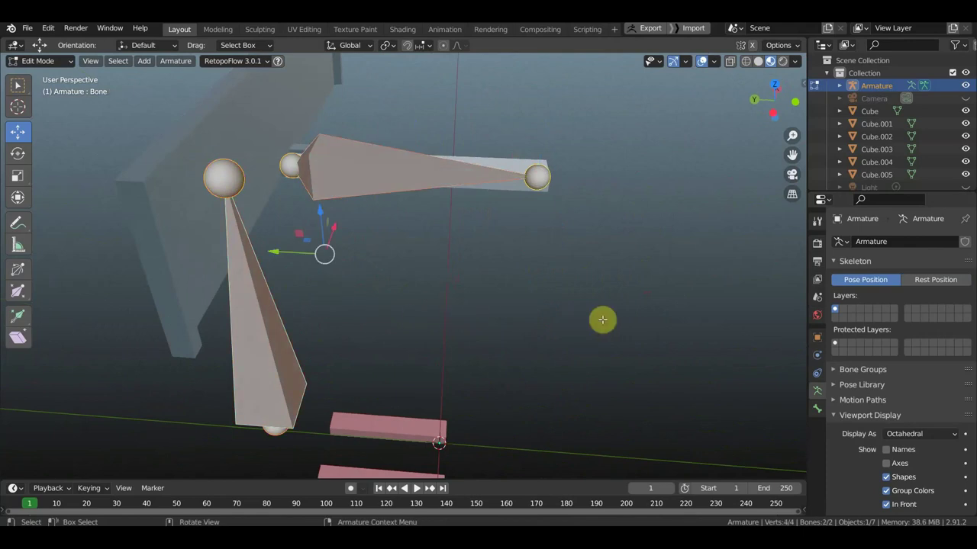
key(ctrl+p)
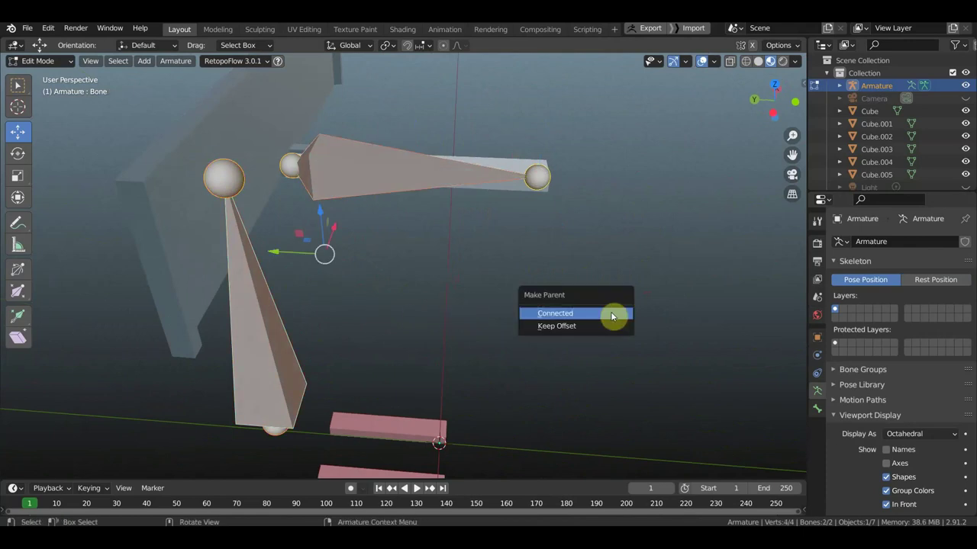
click(606, 326)
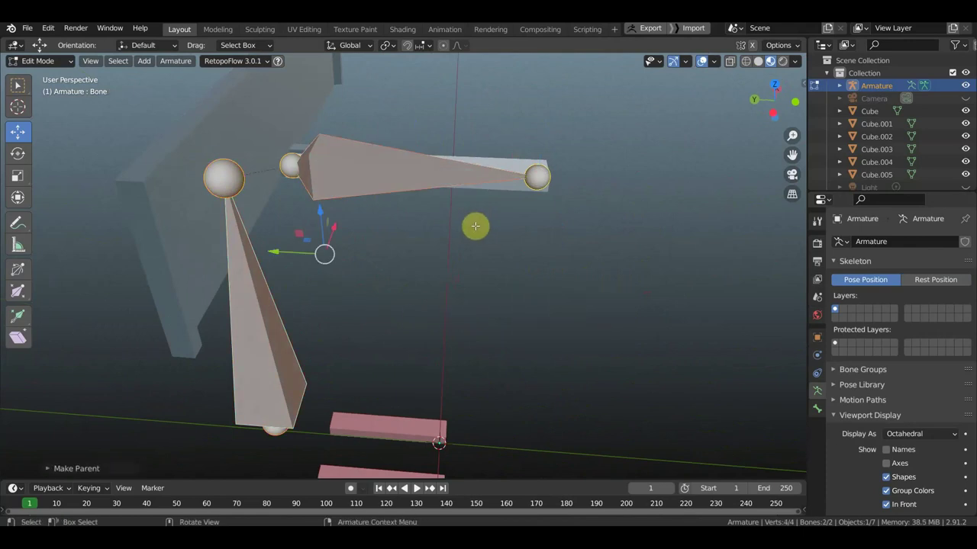
click(359, 169)
middle_drag(525, 308, 533, 343)
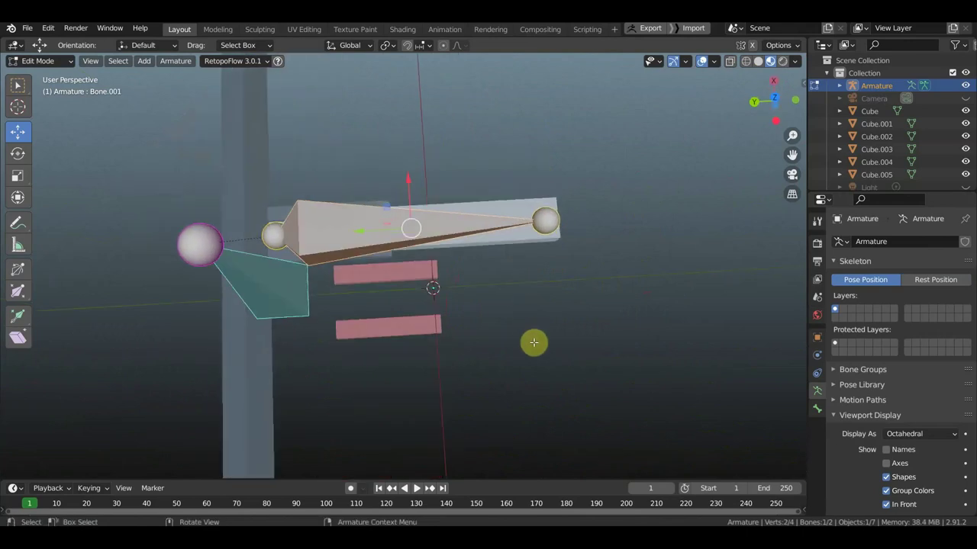
key(KP_7)
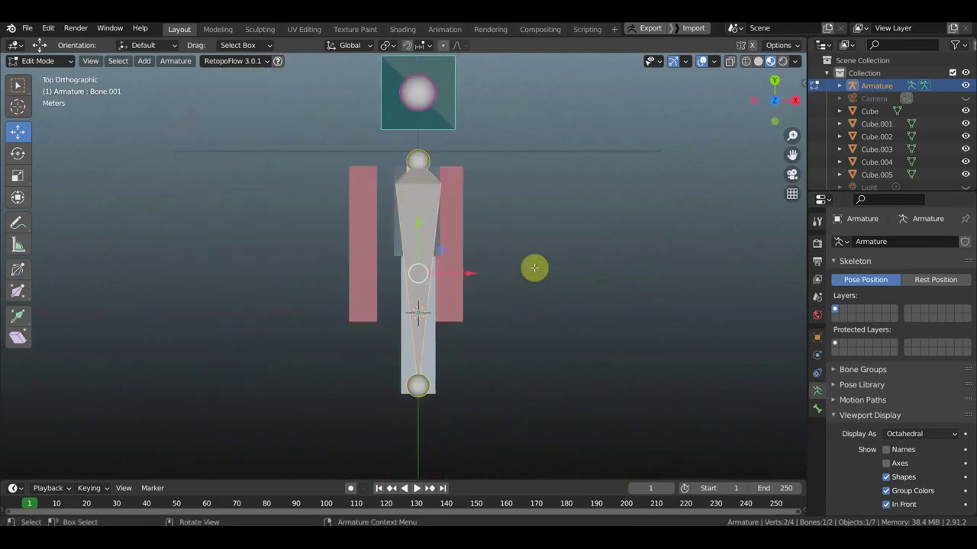
Duplicate the vertical bone, scale the copy smaller, and raise its joint to the beam with X-ray on.
key(shift+d)
right_click(534, 267)
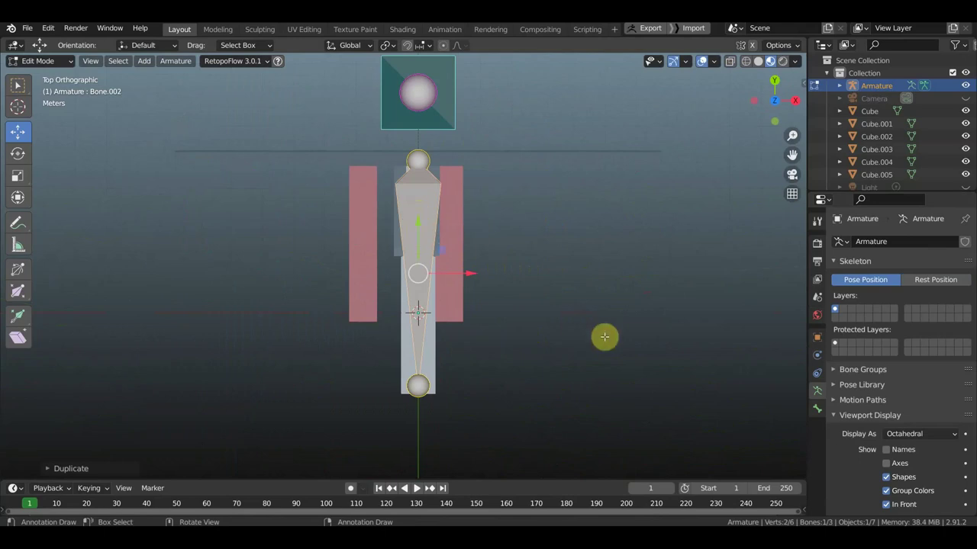
key(s)
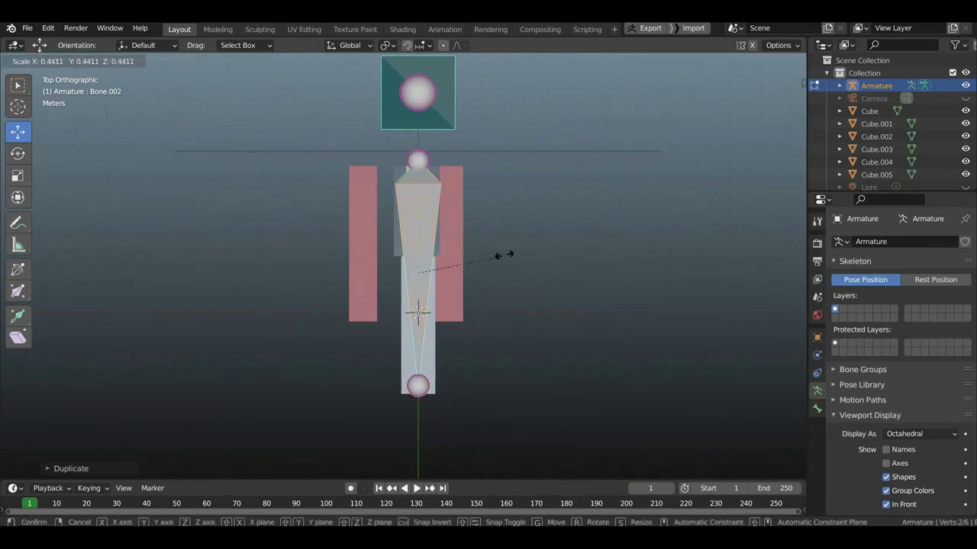
click(504, 255)
click(745, 61)
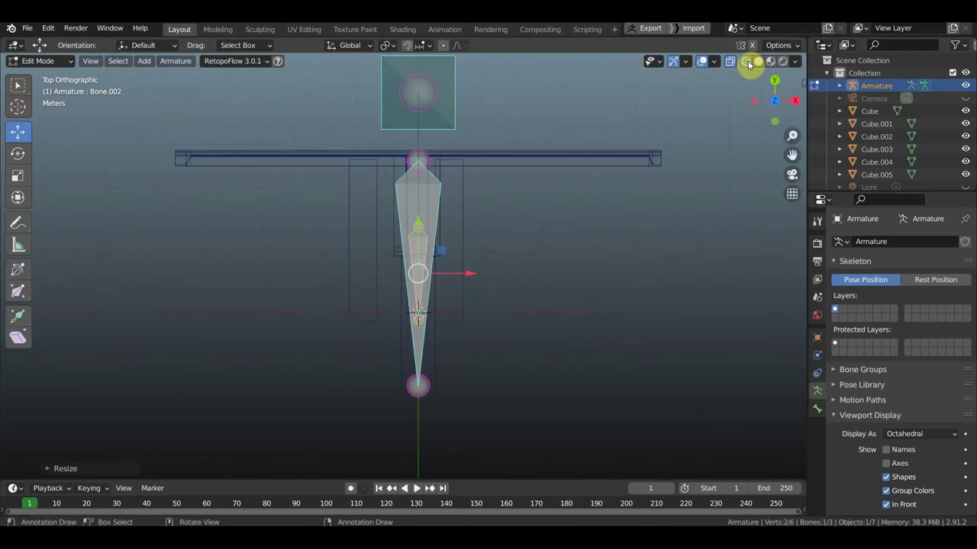
scroll(512, 245, up, 1)
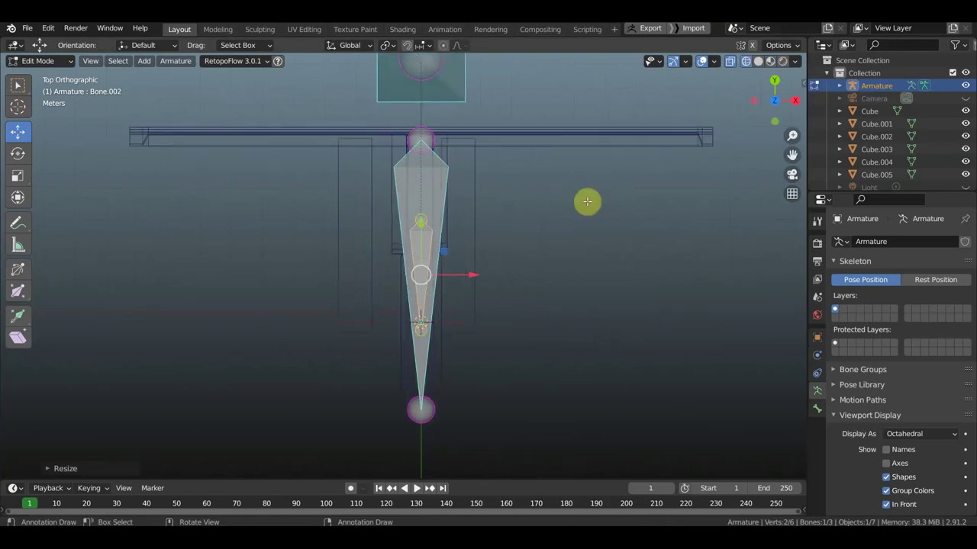
drag(425, 223, 424, 147)
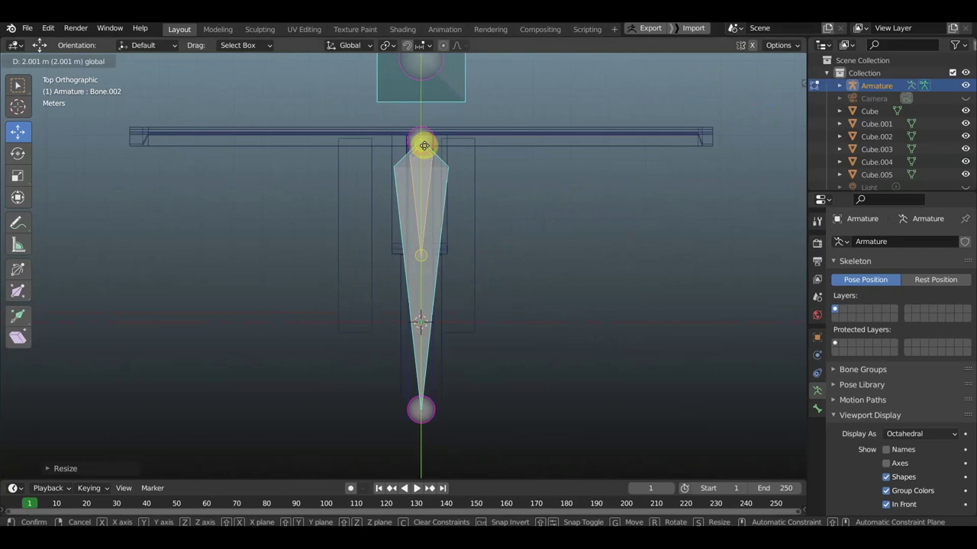
drag(426, 138, 448, 193)
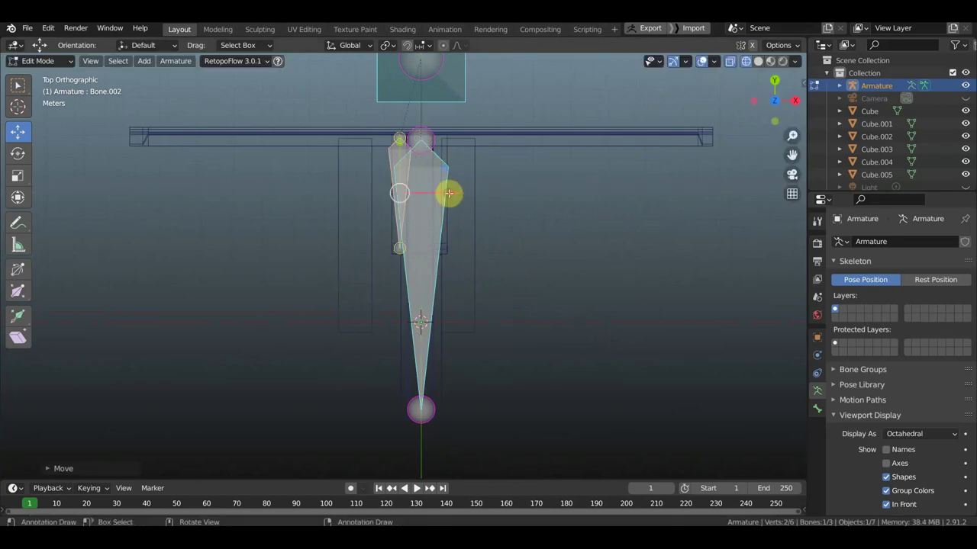
Place a sideways copy of the short bone beside the upright bone.
key(shift+d)
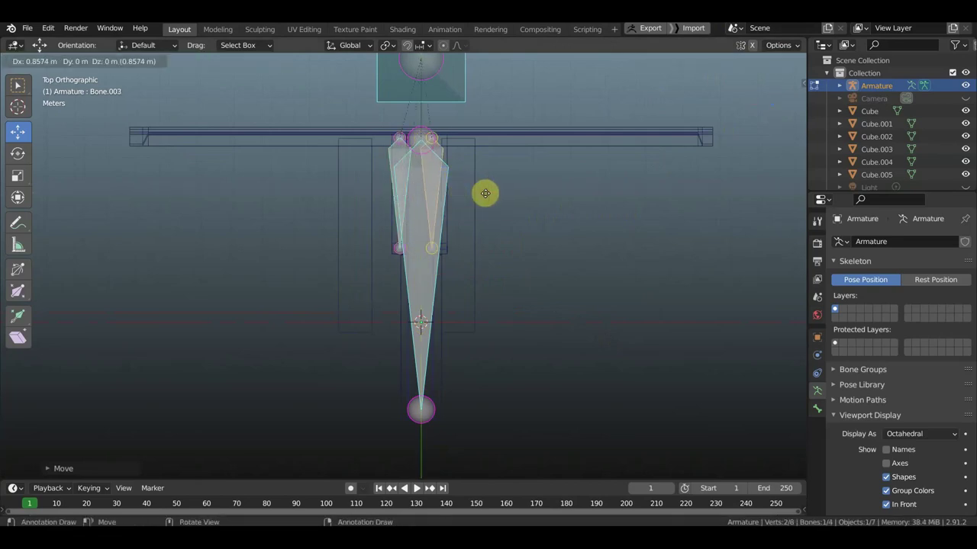
click(492, 193)
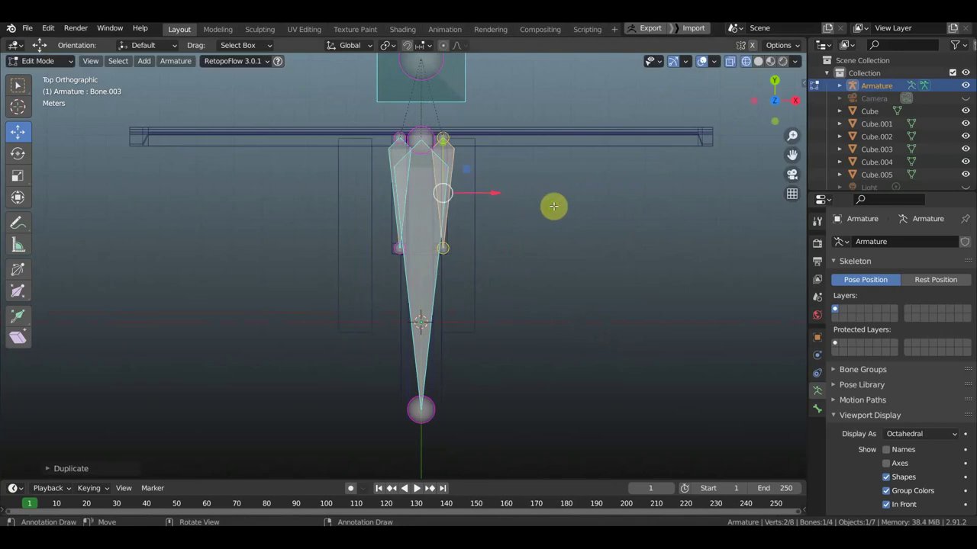
mouse_move(554, 206)
middle_down()
mouse_move(647, 172)
mouse_move(637, 137)
middle_up()
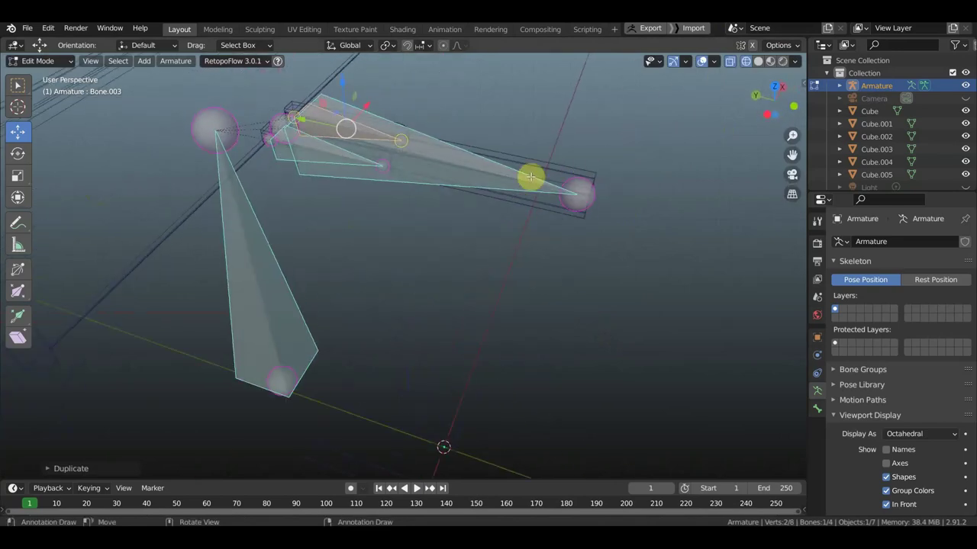
key(KP_3)
scroll(465, 170, down, 1)
scroll(470, 226, down, 1)
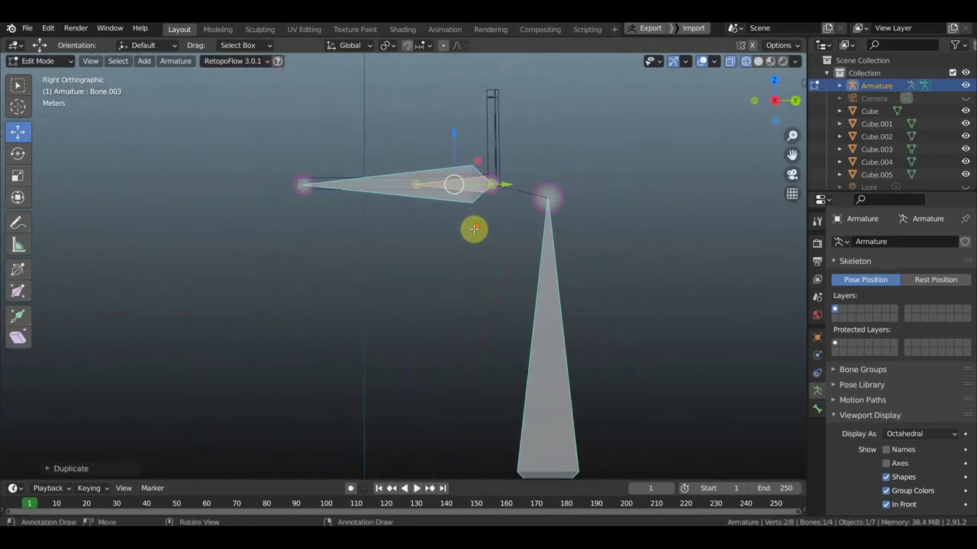
shift+middle_drag(471, 227, 466, 129)
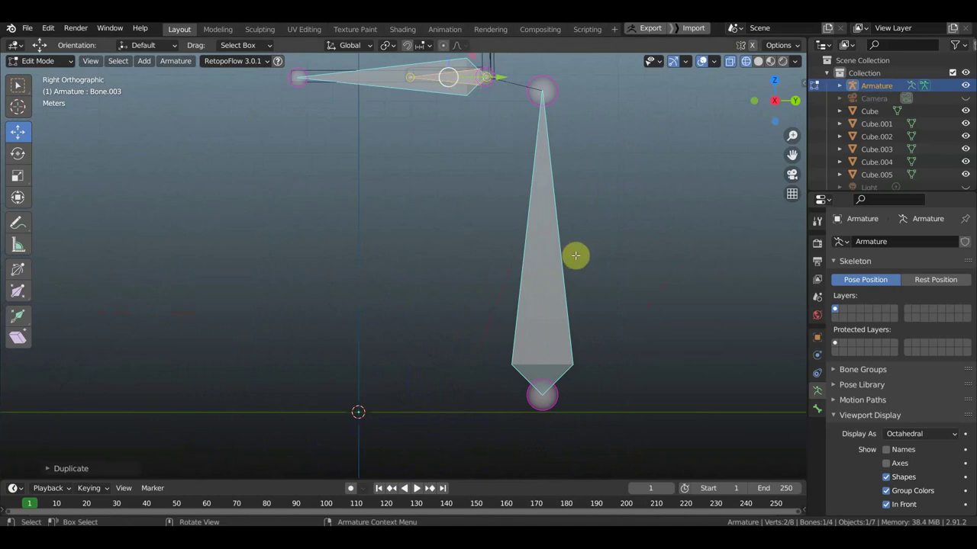
Duplicate the bone again and move the copy down near the lower plate.
key(shift+d)
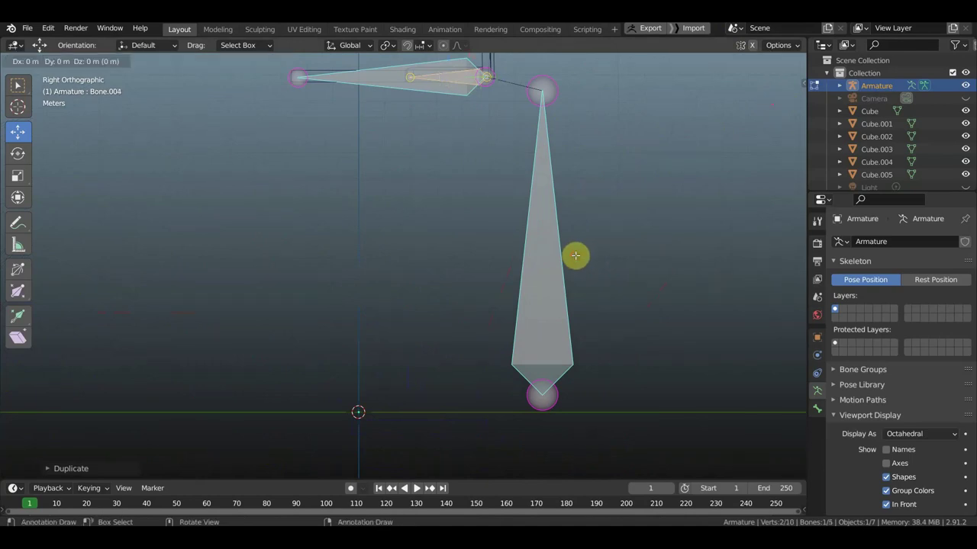
right_click(575, 255)
scroll(469, 117, down, 1)
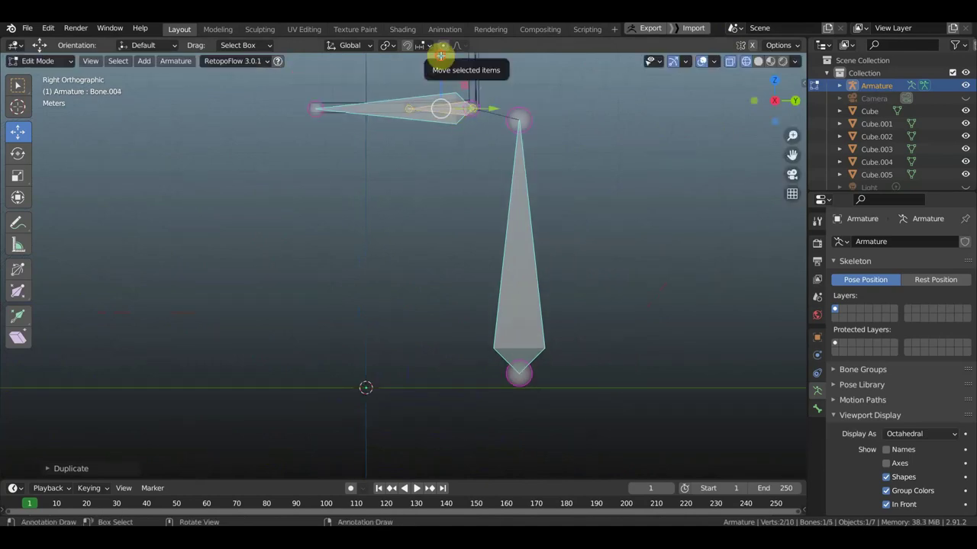
key(g)
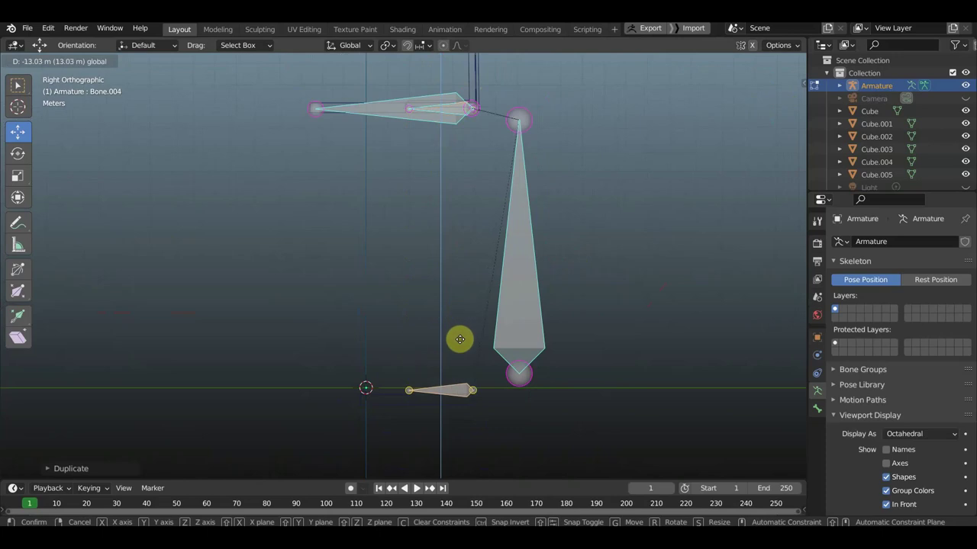
click(460, 335)
middle_drag(460, 336, 486, 27)
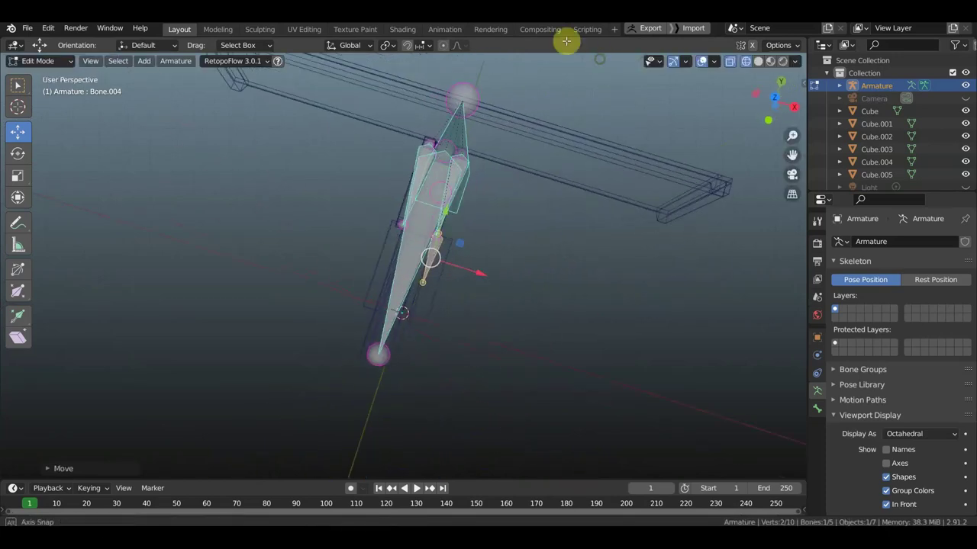
middle_drag(567, 163, 482, 222)
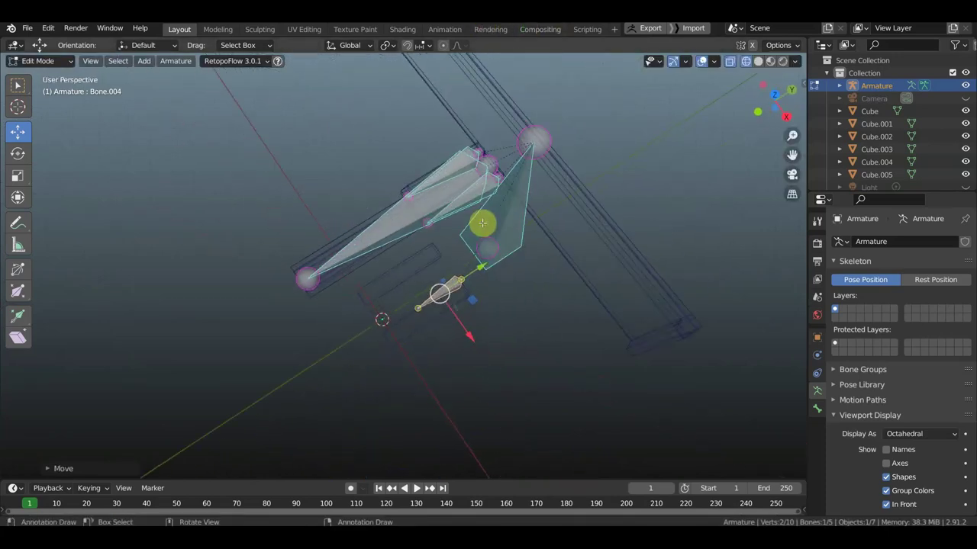
mouse_move(482, 267)
mouse_down()
mouse_move(446, 342)
mouse_move(484, 342)
mouse_up()
key(KP_7)
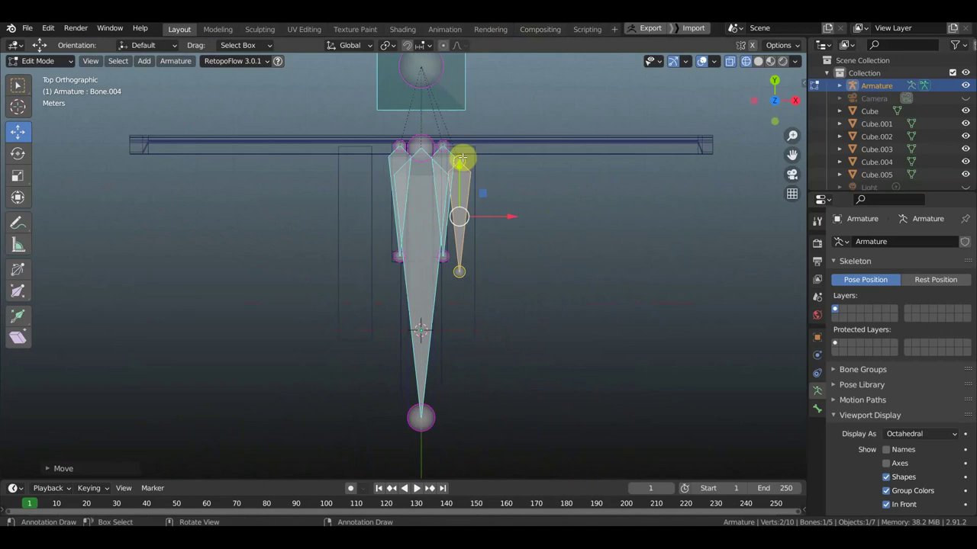
Move the small bone up beside the beam and drag its tail down to lengthen it.
drag(458, 164, 459, 150)
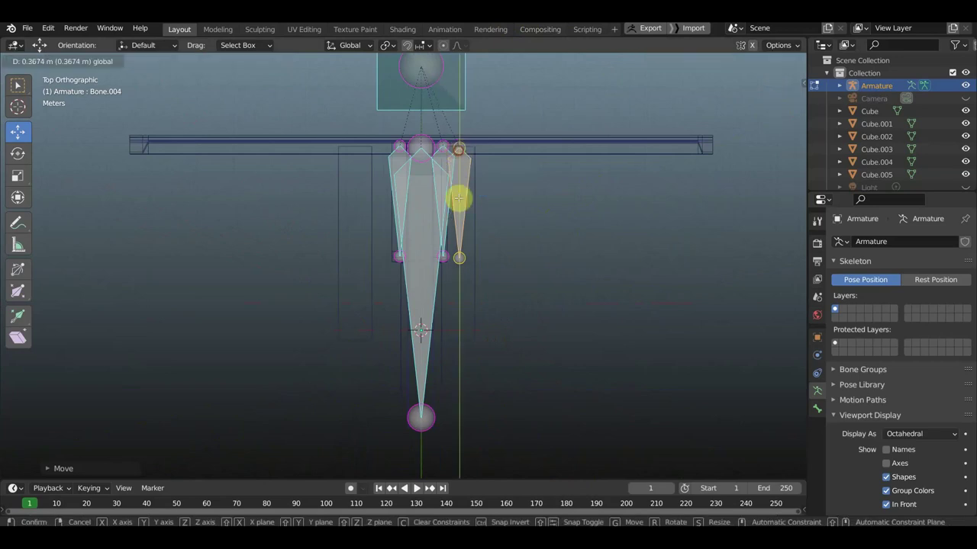
click(459, 259)
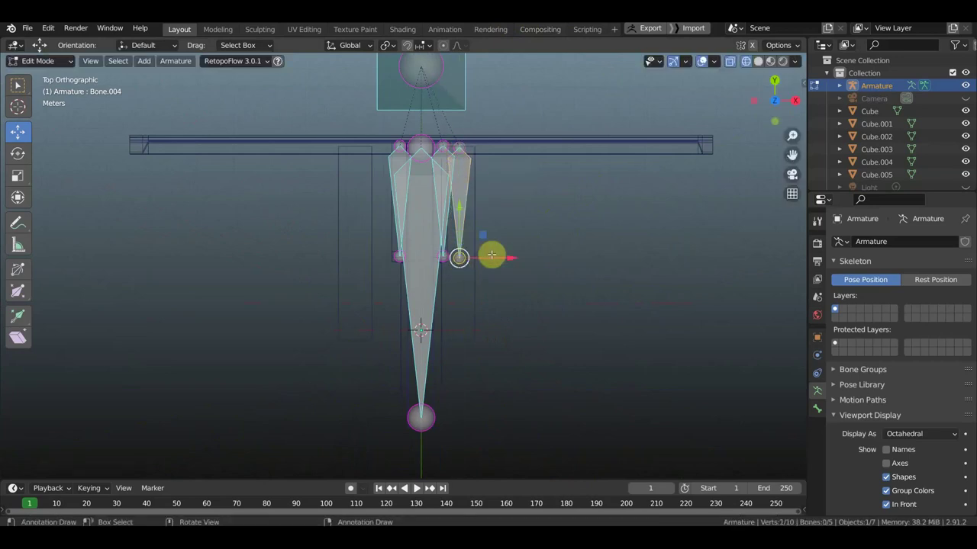
key(g)
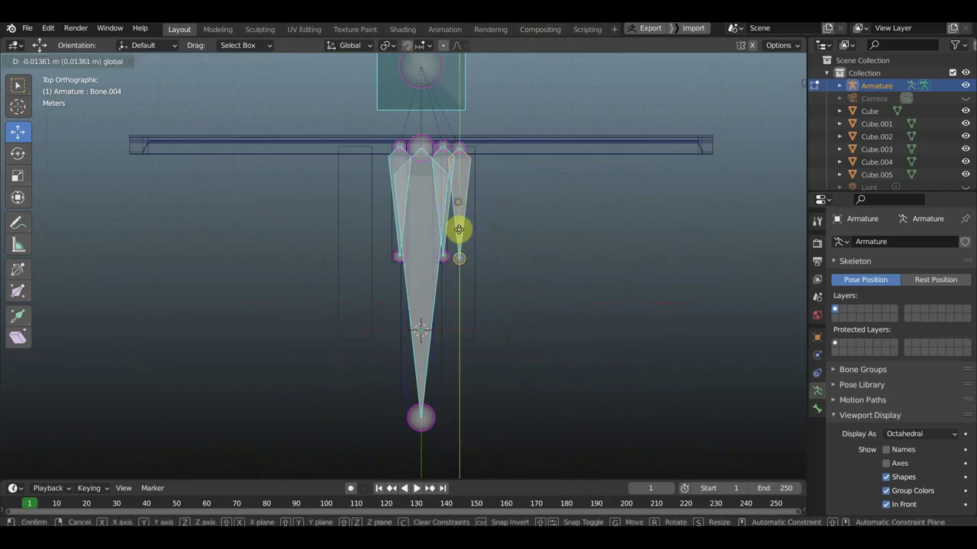
click(461, 263)
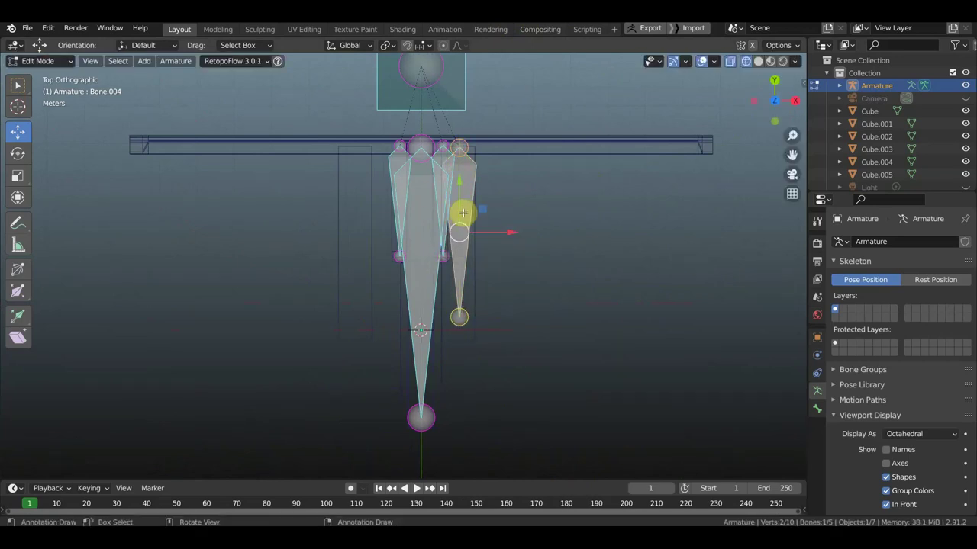
Duplicate the small bone onto the left side of the arm.
key(shift+d)
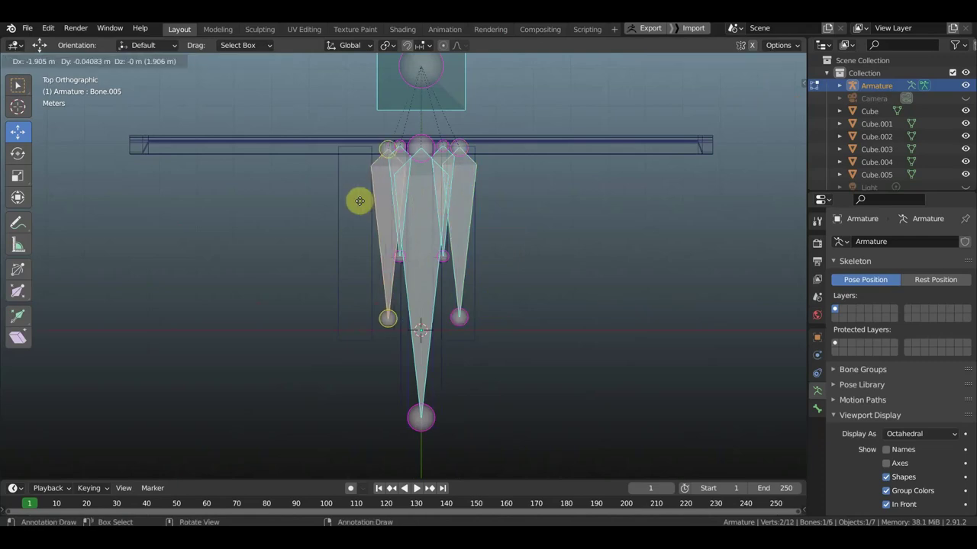
click(338, 201)
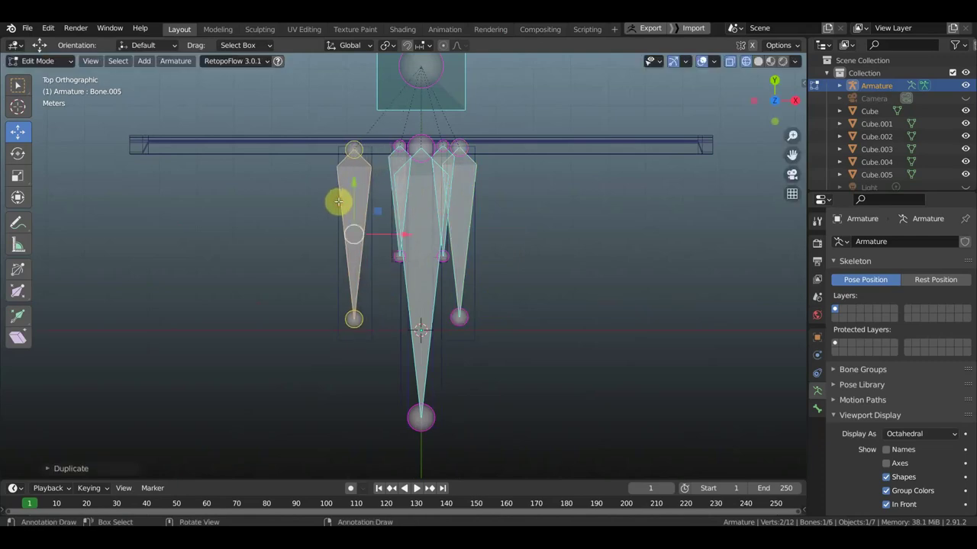
mouse_move(506, 200)
middle_down()
mouse_move(478, 193)
mouse_move(507, 220)
mouse_move(473, 211)
mouse_move(545, 212)
mouse_move(608, 268)
mouse_move(512, 224)
mouse_move(588, 234)
middle_up()
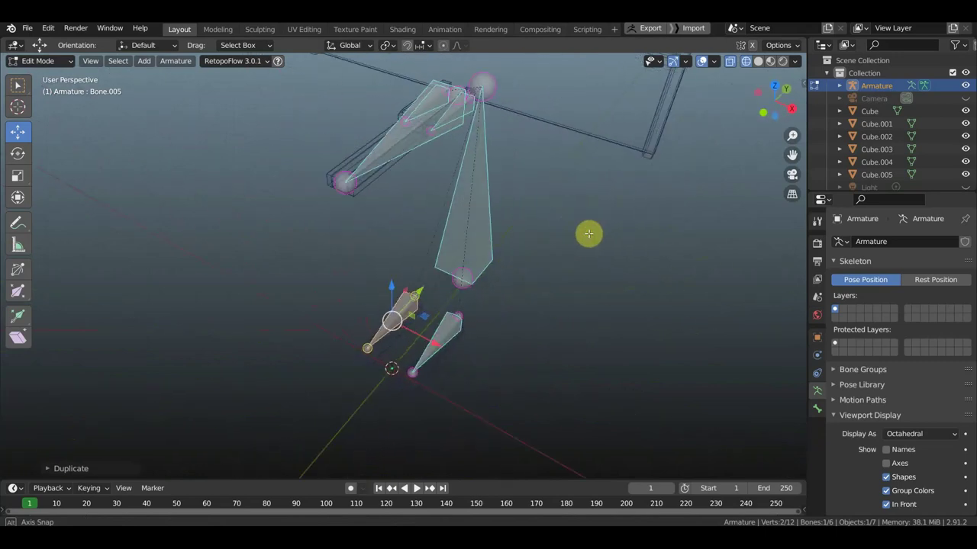
Return to Object Mode, select the Cube box, then the armature as active object.
click(55, 64)
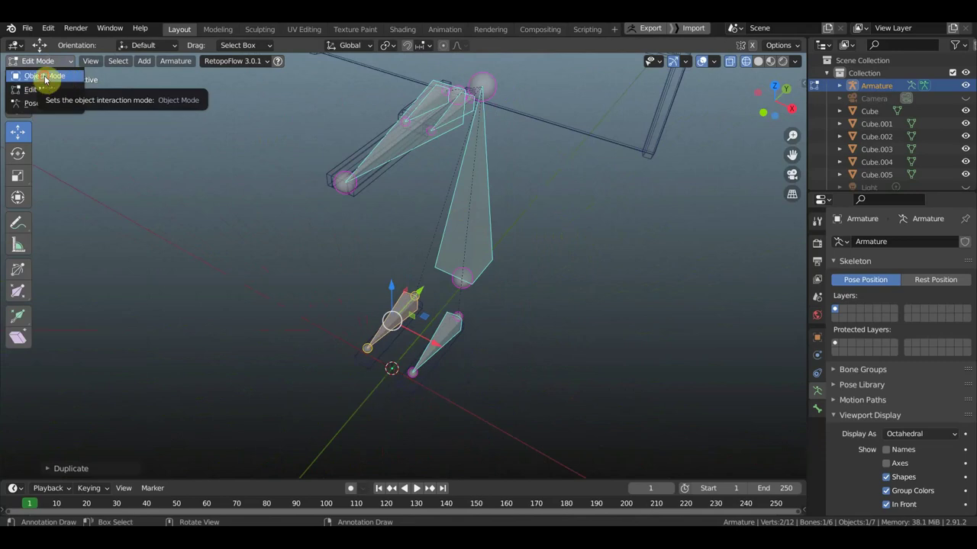
click(44, 78)
mouse_move(465, 206)
middle_down()
mouse_move(445, 220)
mouse_move(444, 266)
mouse_move(464, 255)
mouse_move(443, 229)
mouse_move(370, 221)
mouse_move(377, 228)
middle_up()
mouse_move(389, 236)
middle_down()
mouse_move(320, 190)
mouse_move(342, 152)
mouse_move(347, 160)
middle_up()
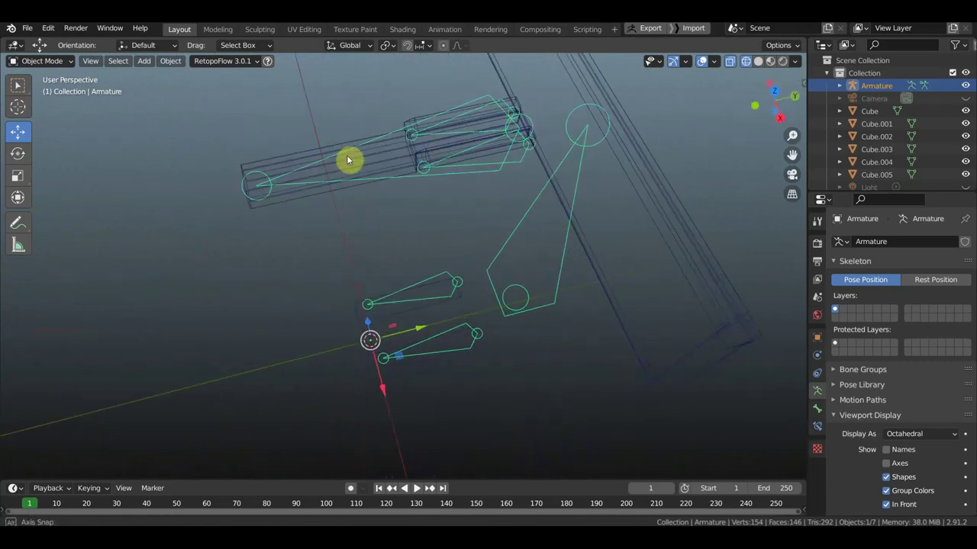
click(305, 159)
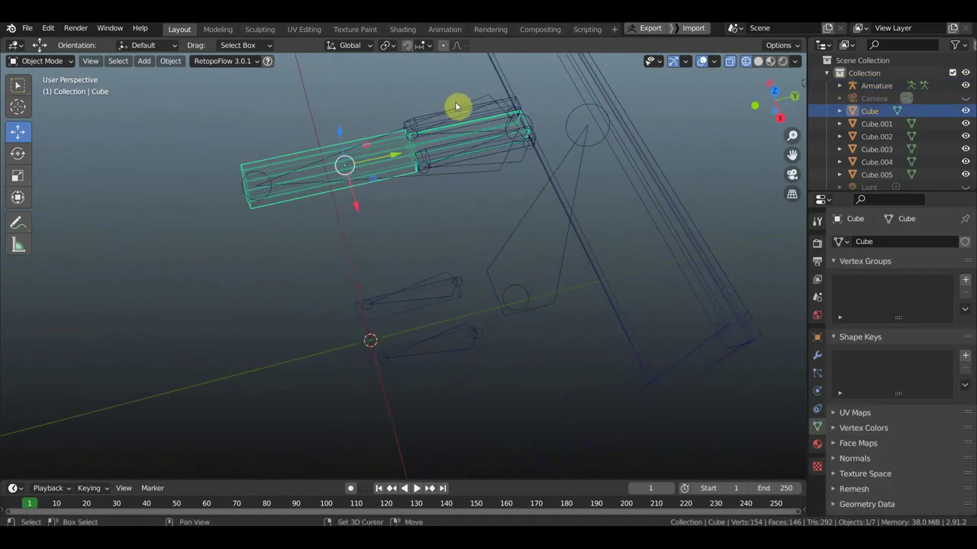
shift+click(476, 101)
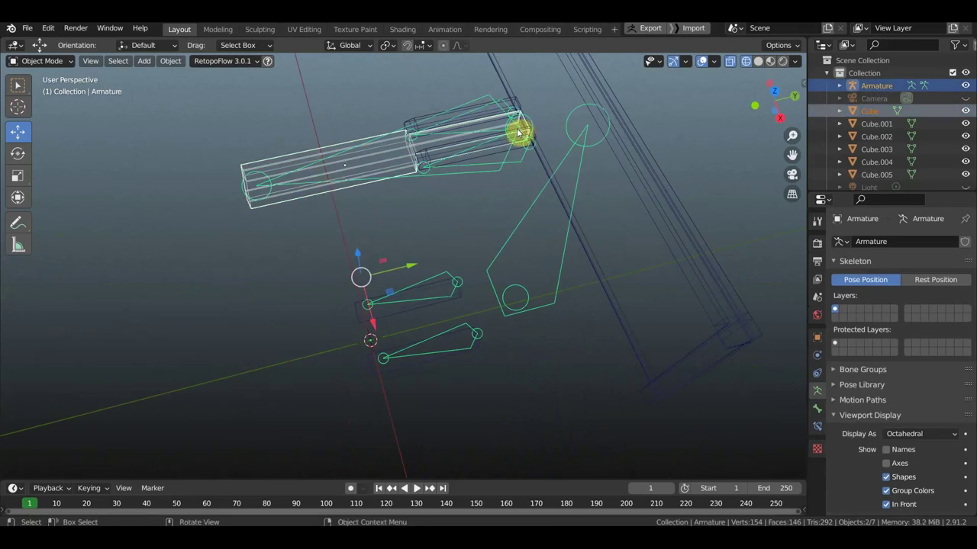
In Pose Mode, parent Cube to Bone.001 via Ctrl+P > Bone, then return to Object Mode.
click(56, 62)
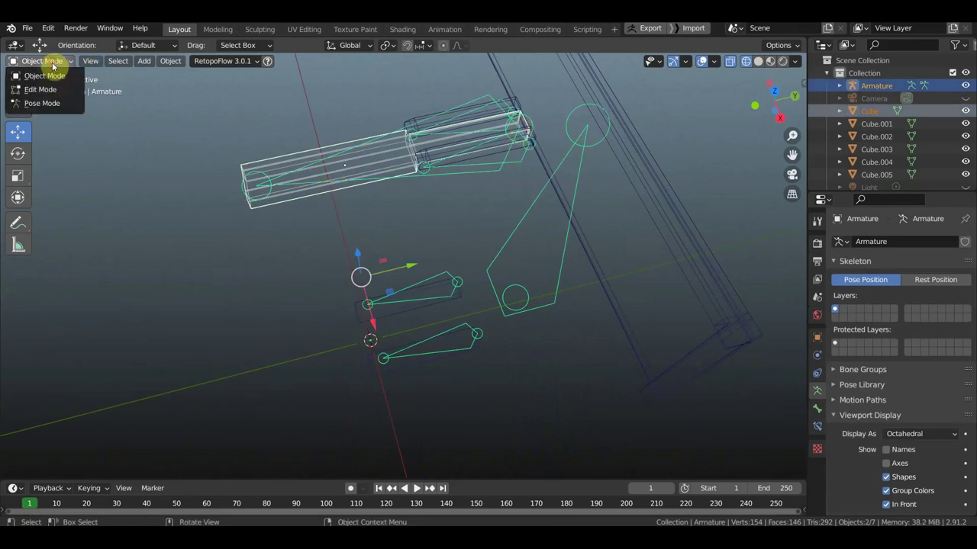
click(42, 105)
click(370, 159)
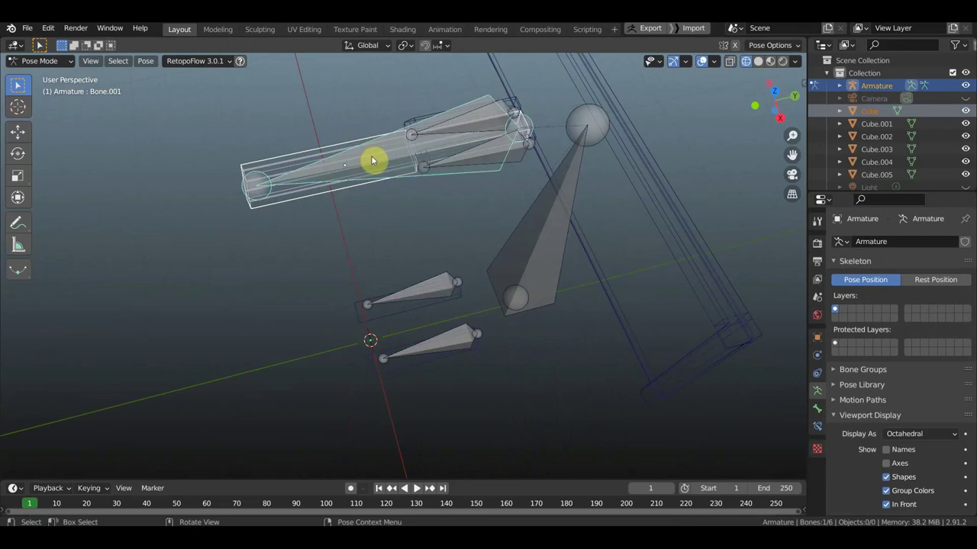
key(ctrl+p)
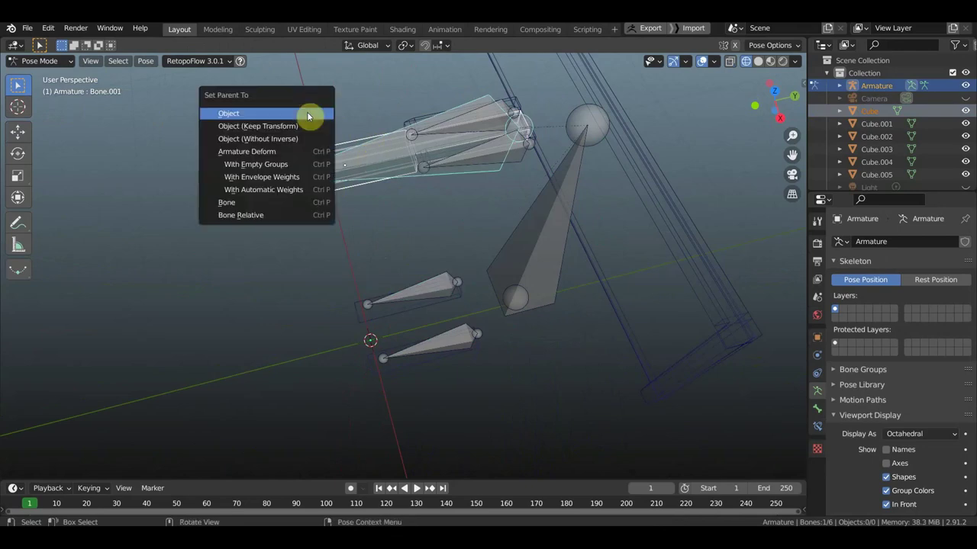
click(253, 200)
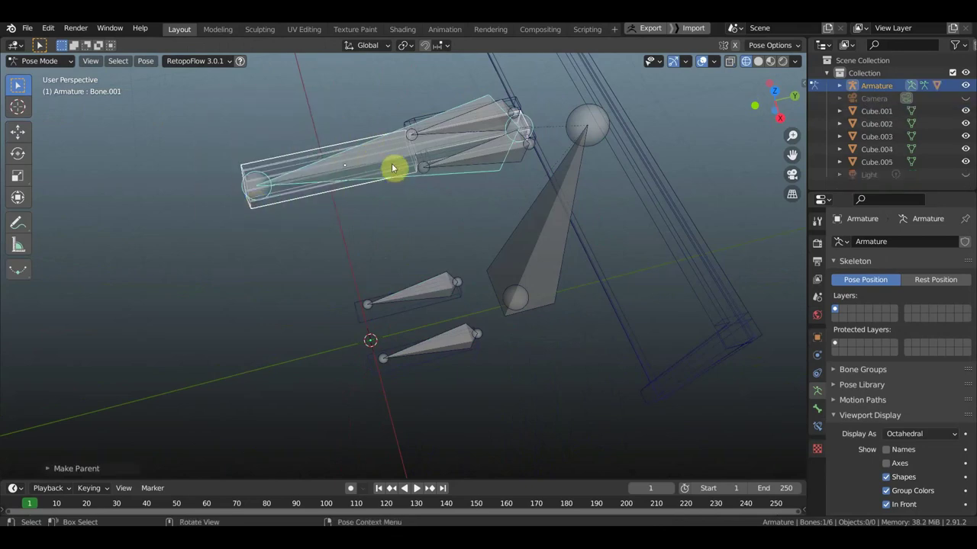
click(23, 61)
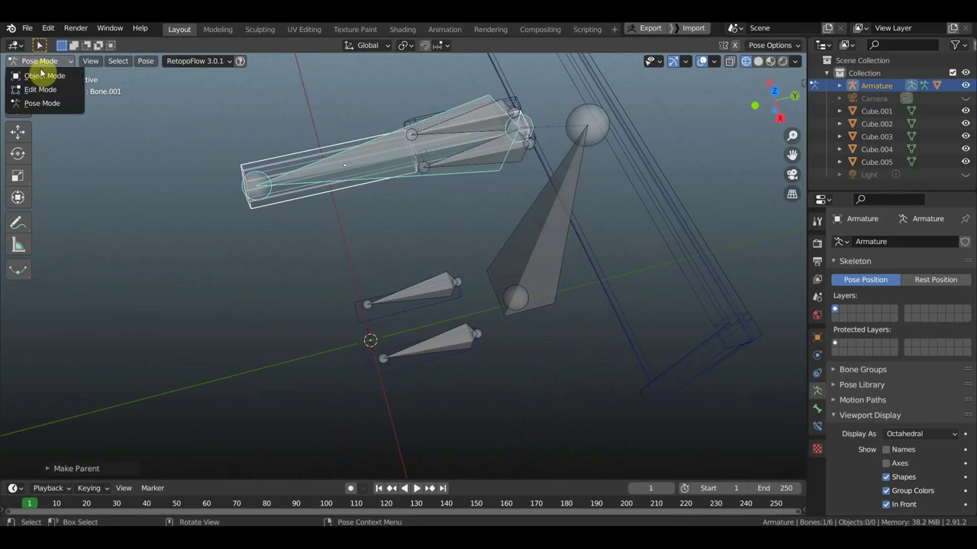
click(42, 76)
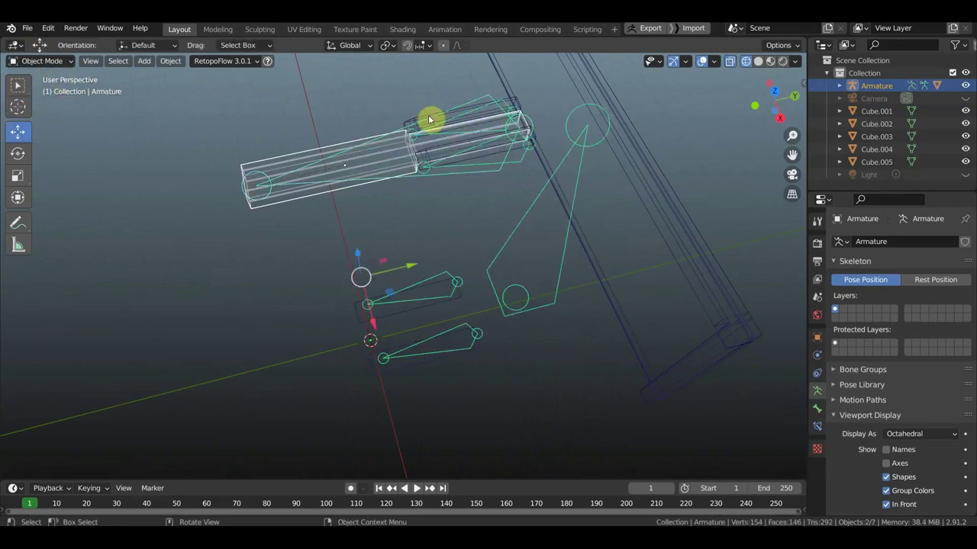
Parent Cube.001 to Bone.002 with Ctrl+P > Bone in Pose Mode, then return to Object Mode.
click(481, 128)
middle_drag(491, 137, 491, 196)
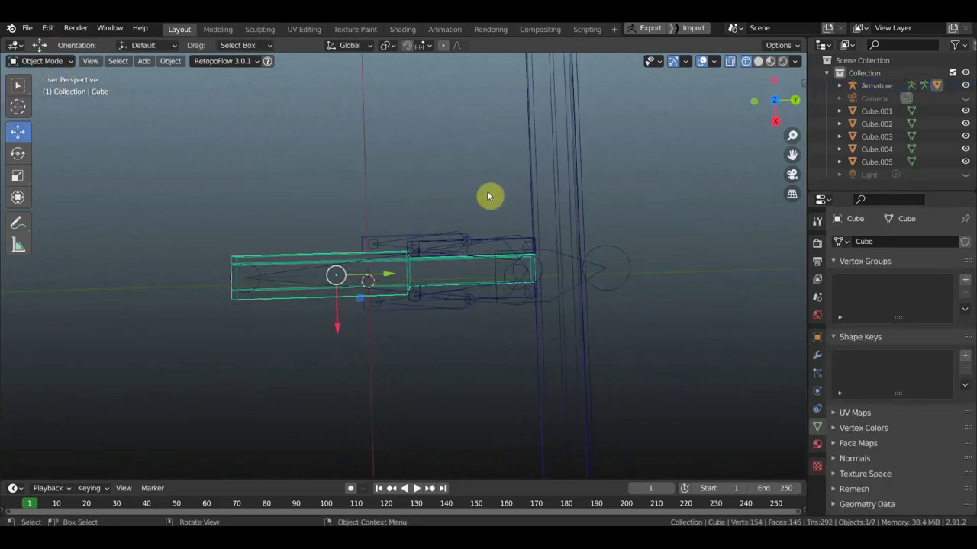
middle_drag(513, 248, 519, 242)
click(533, 233)
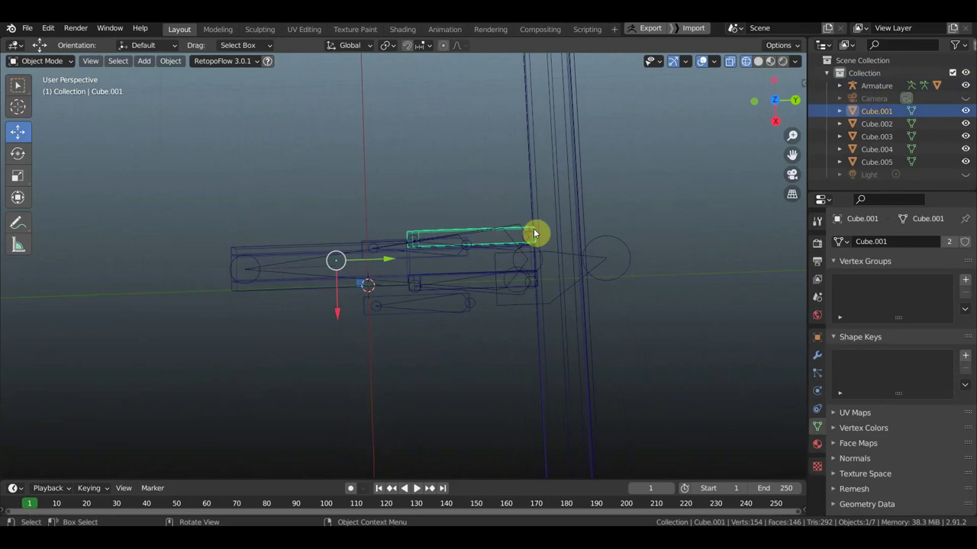
shift+click(555, 260)
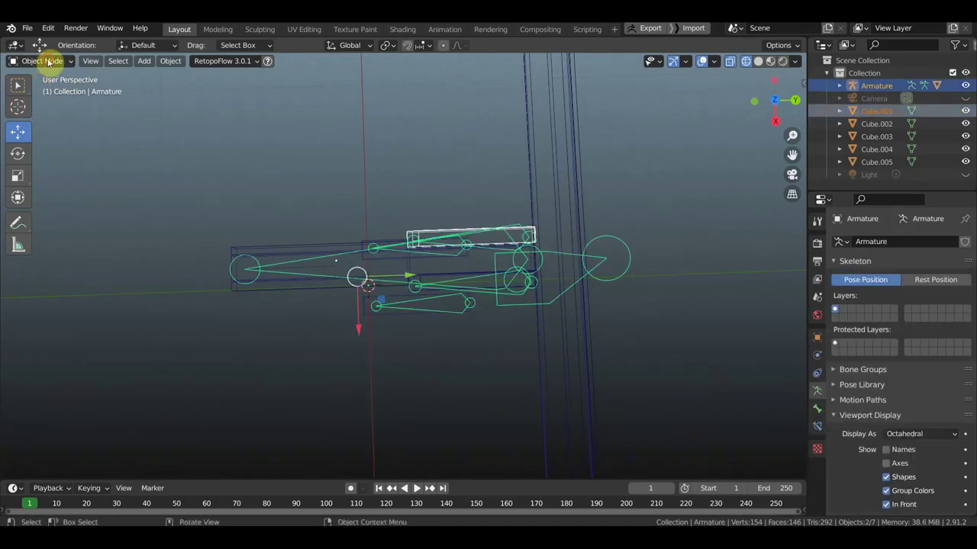
click(49, 62)
click(63, 104)
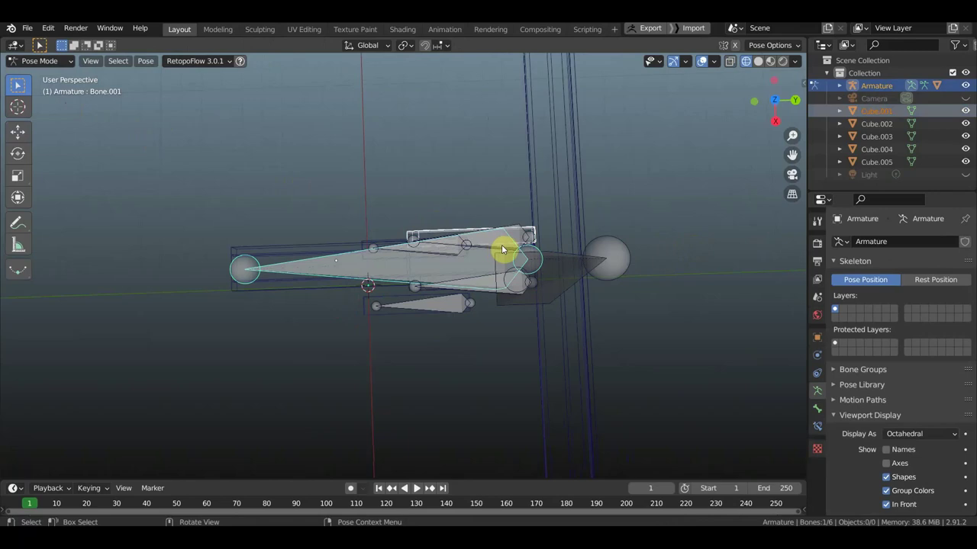
mouse_move(508, 244)
middle_down()
mouse_move(518, 228)
mouse_move(488, 177)
middle_up()
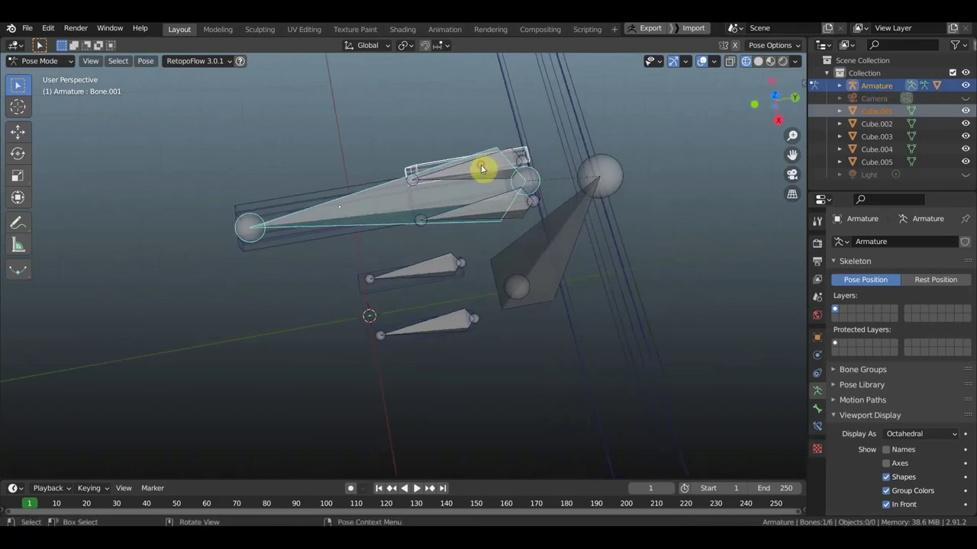
click(482, 168)
key(ctrl+p)
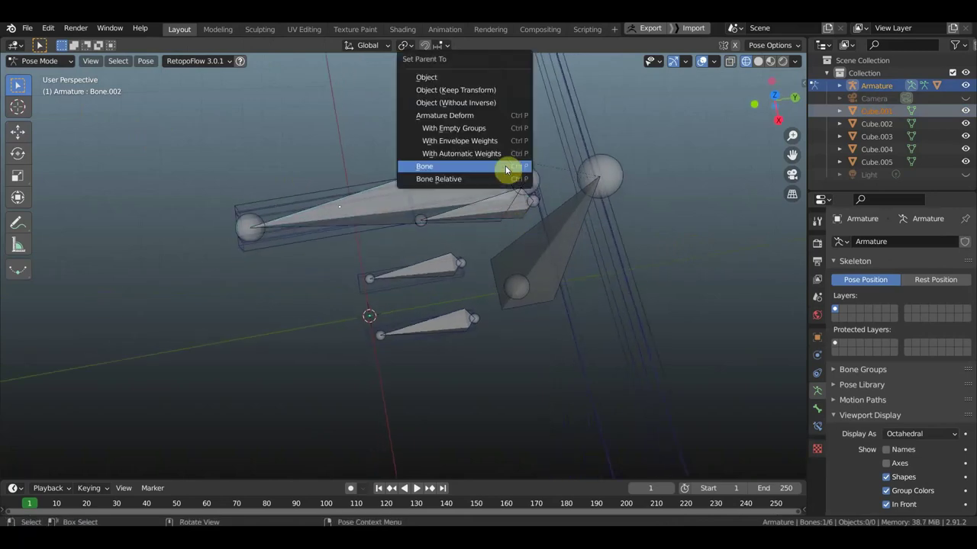
click(506, 168)
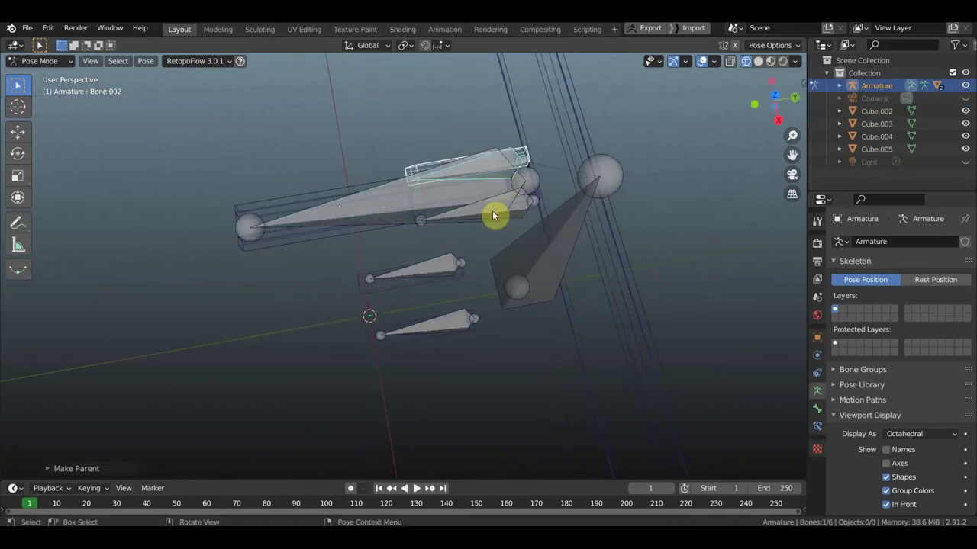
click(66, 66)
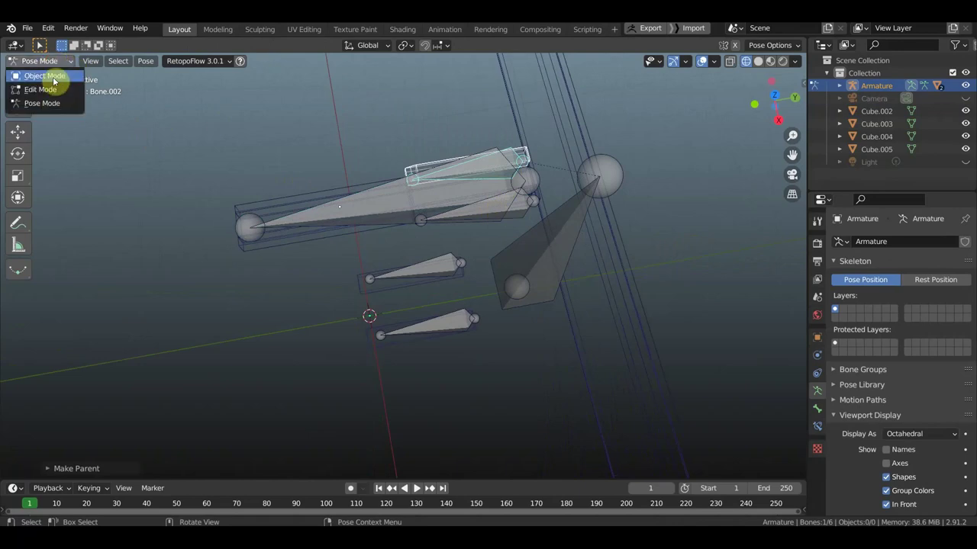
click(52, 74)
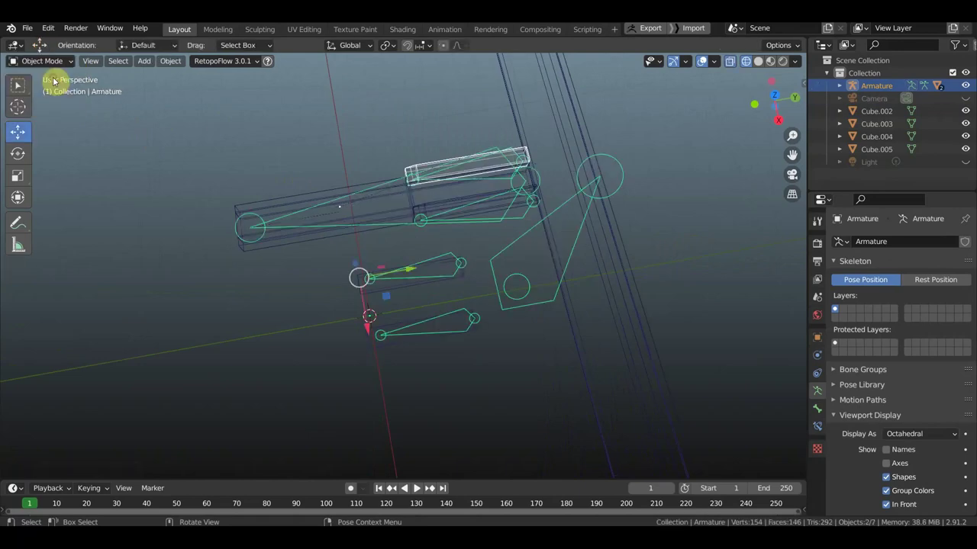
Parent Cube.002 to Bone.003 with Ctrl+P > Bone in Pose Mode.
click(538, 200)
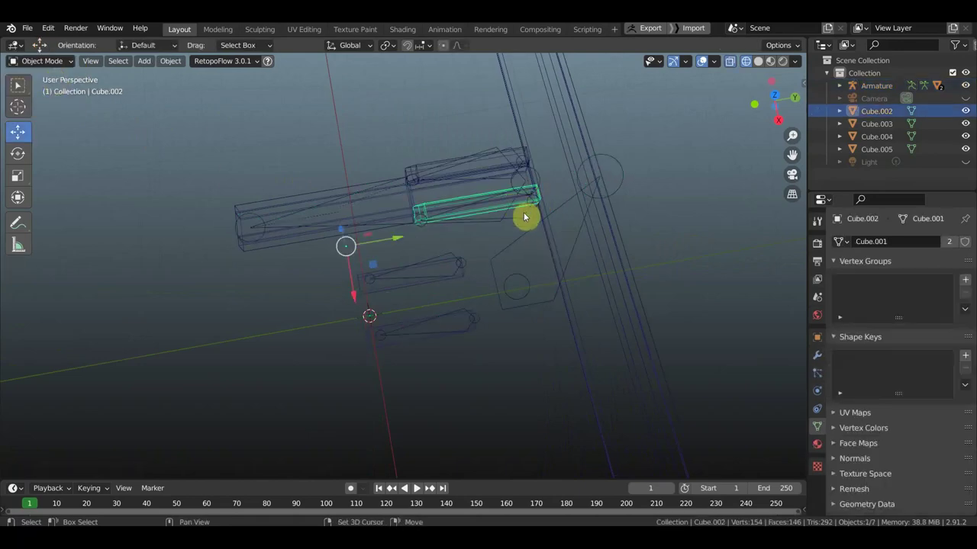
shift+click(504, 217)
click(42, 62)
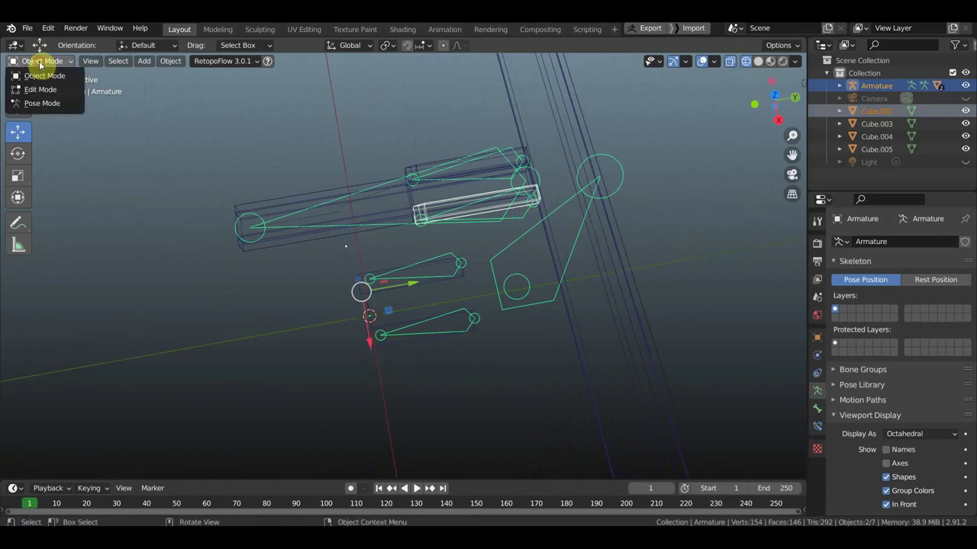
click(48, 103)
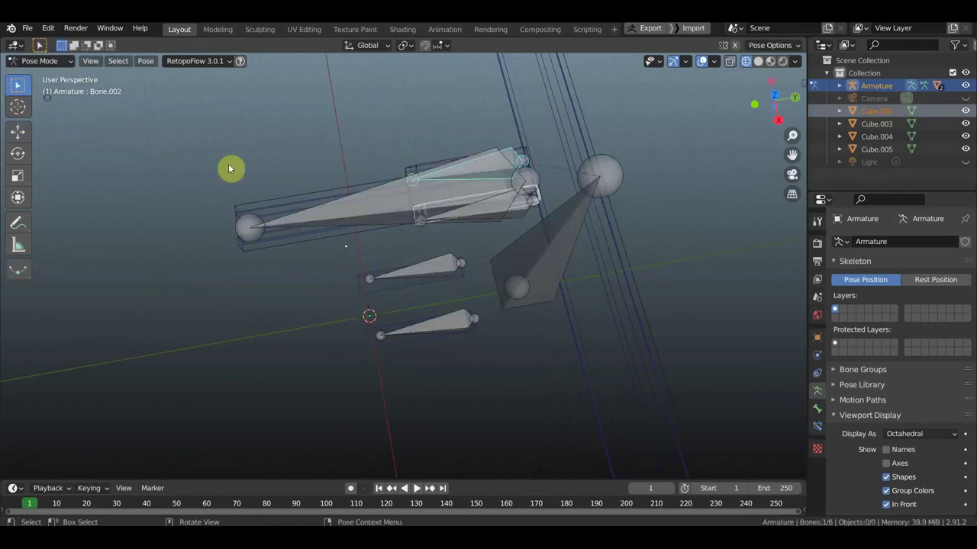
click(485, 207)
click(522, 204)
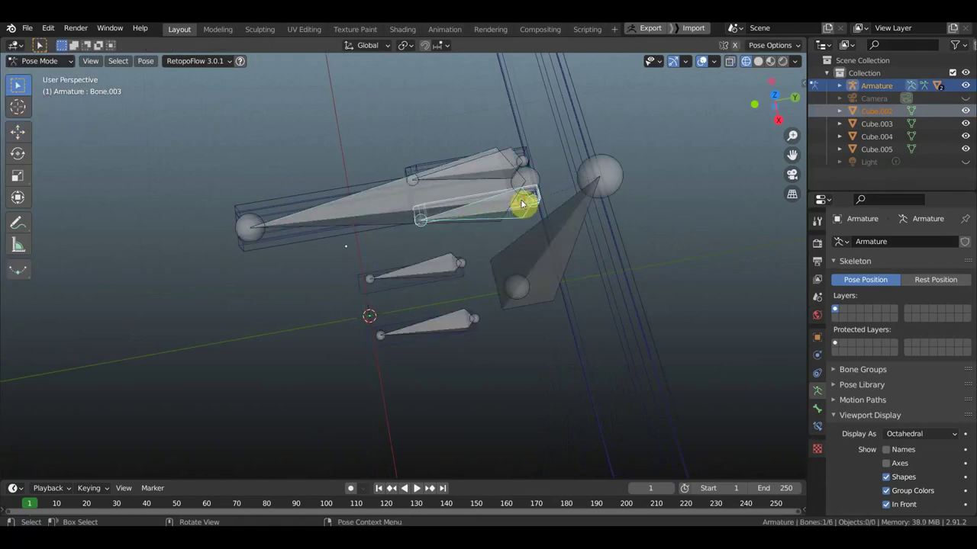
key(ctrl+p)
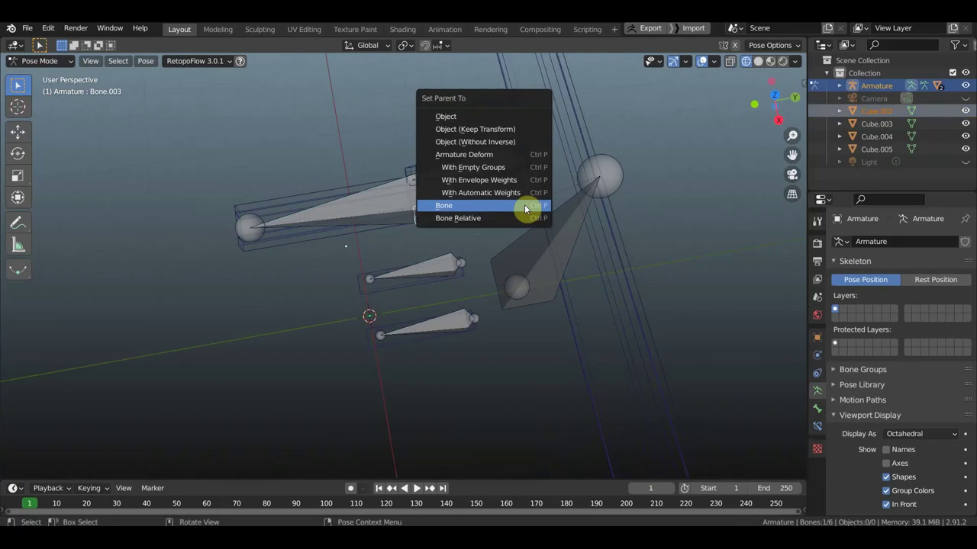
click(524, 204)
mouse_move(562, 203)
middle_down()
mouse_move(533, 150)
mouse_move(556, 183)
middle_up()
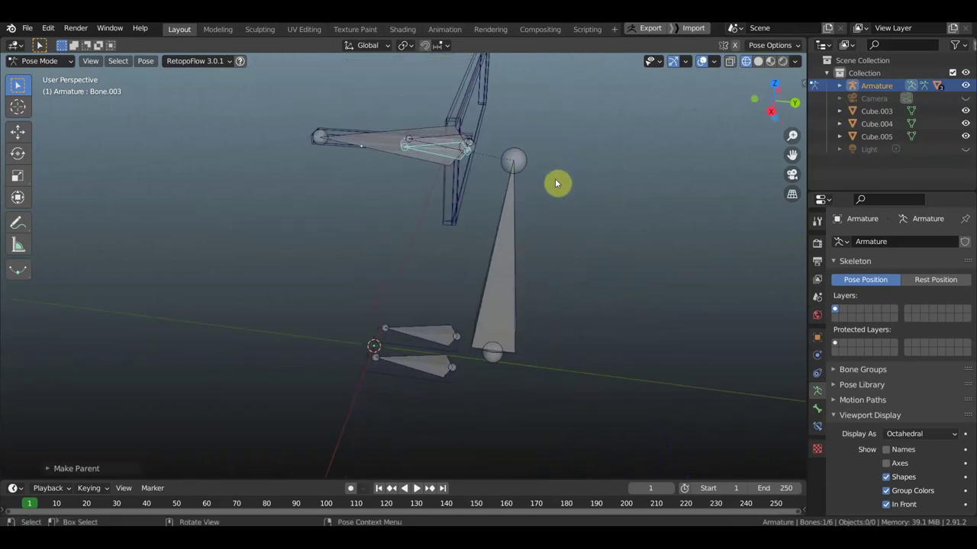
In the right-side view, switch the armature to Edit Mode and select the tall bone's top joint.
key(KP_3)
mouse_move(469, 319)
middle_down()
mouse_move(488, 362)
mouse_move(479, 324)
middle_up()
key(KP_3)
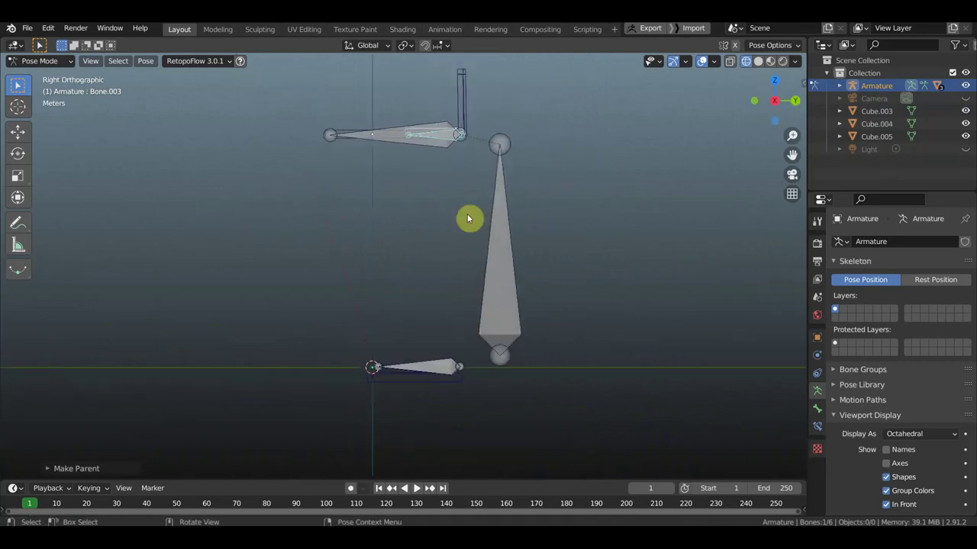
click(45, 61)
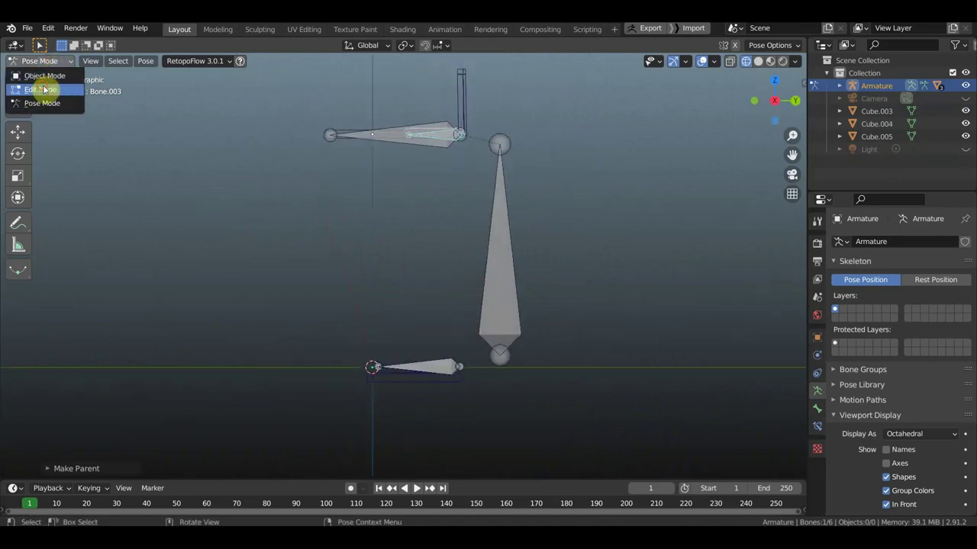
click(43, 86)
shift+middle_drag(455, 157, 464, 222)
click(508, 208)
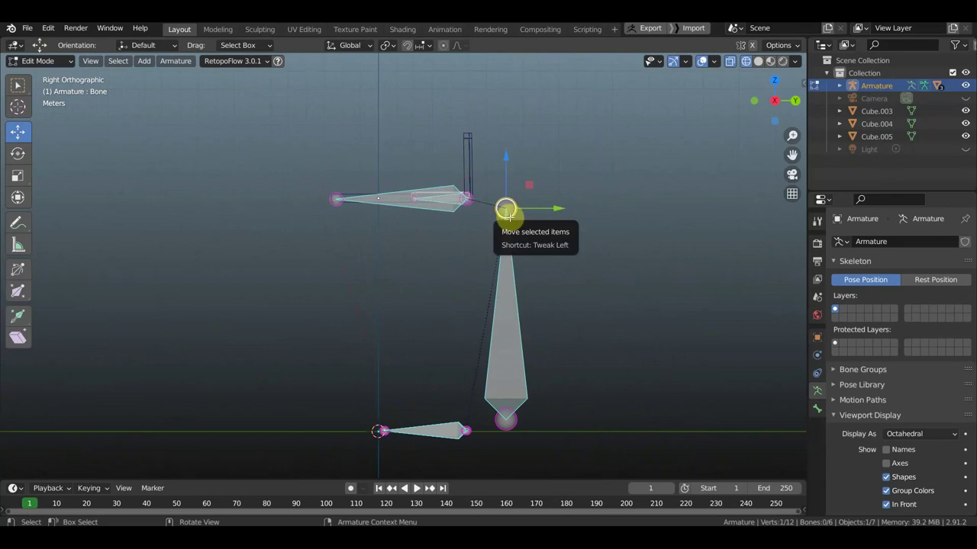
Extrude a new bone upward from the joint and clear its parent.
key(e)
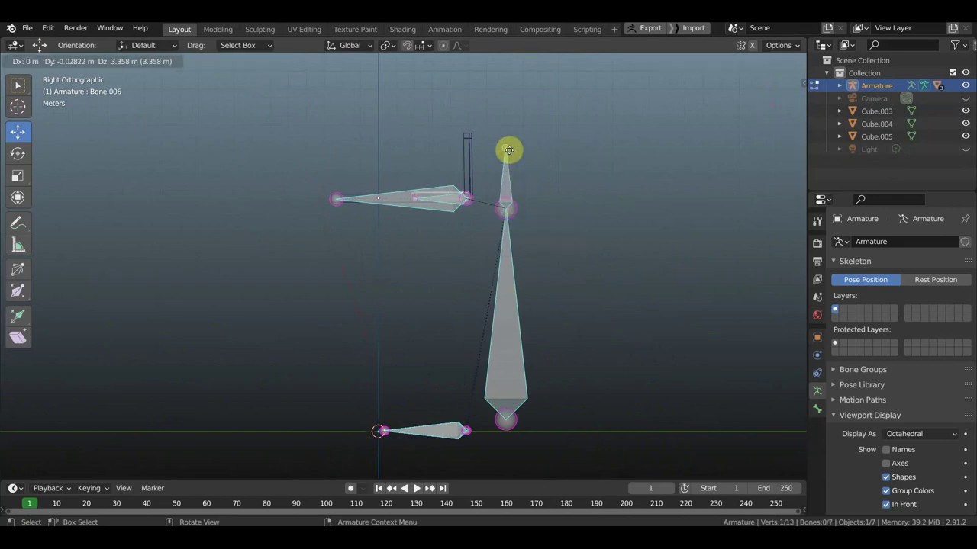
click(509, 150)
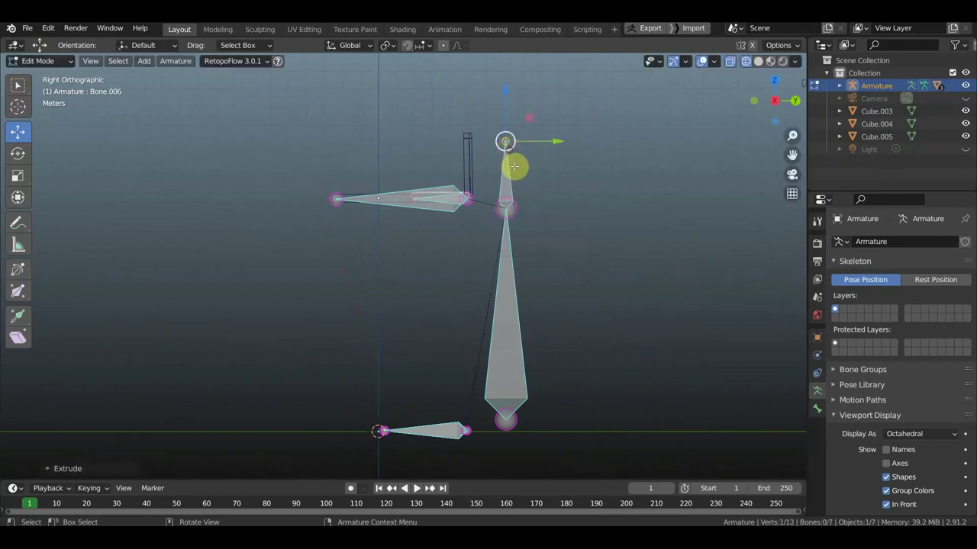
key(alt+p)
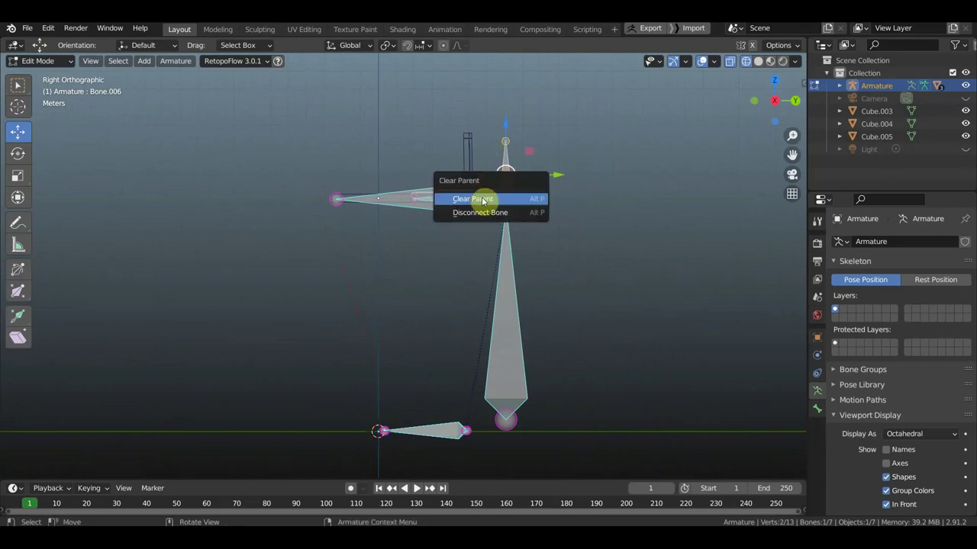
click(481, 198)
Move the new bone's tip so the bone reaches up to the beam.
key(g)
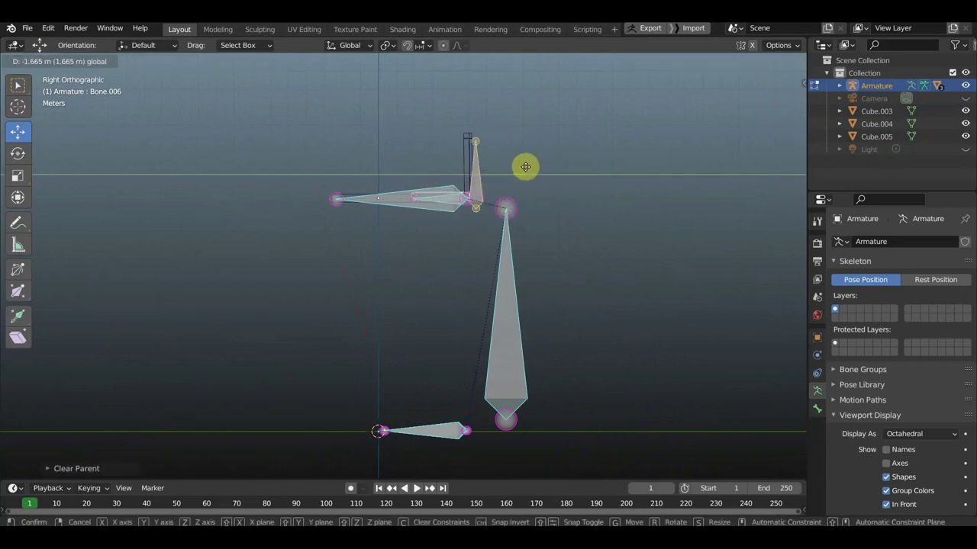
click(522, 166)
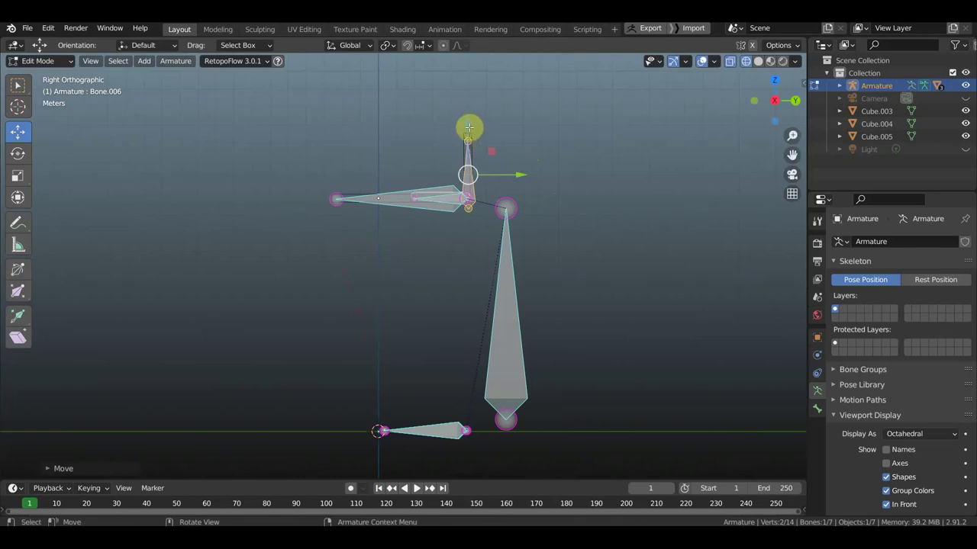
mouse_move(470, 127)
mouse_down()
mouse_move(465, 110)
mouse_move(484, 138)
mouse_up()
mouse_move(484, 138)
middle_down()
mouse_move(475, 165)
mouse_move(408, 227)
mouse_move(464, 210)
mouse_move(440, 207)
mouse_move(453, 201)
mouse_move(449, 96)
middle_up()
scroll(474, 166, up, 3)
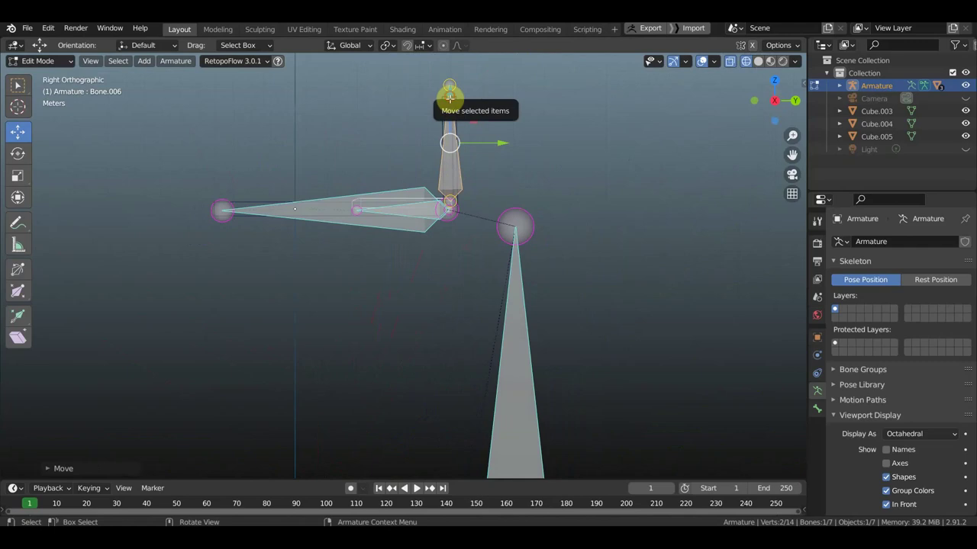
drag(450, 97, 452, 122)
key(Escape)
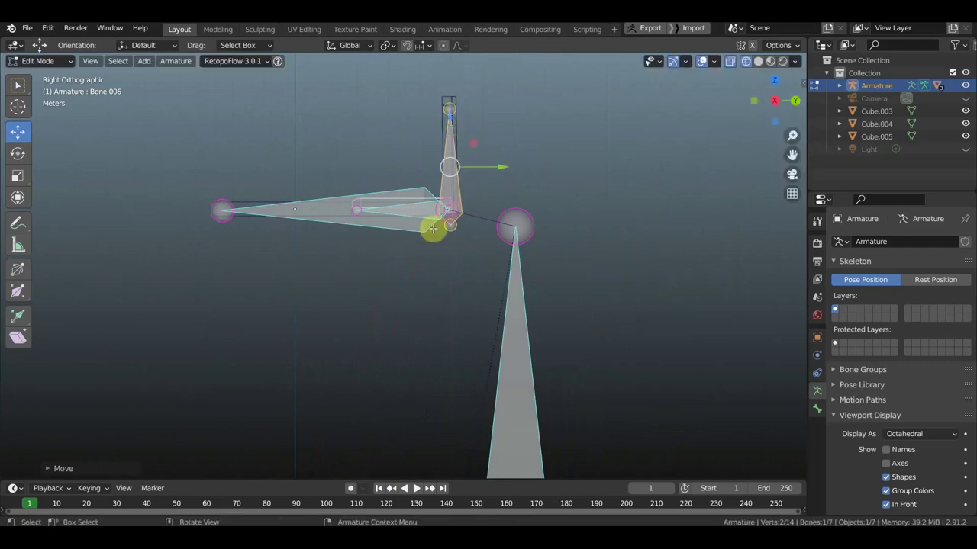
scroll(432, 225, up, 2)
middle_drag(479, 212, 491, 227)
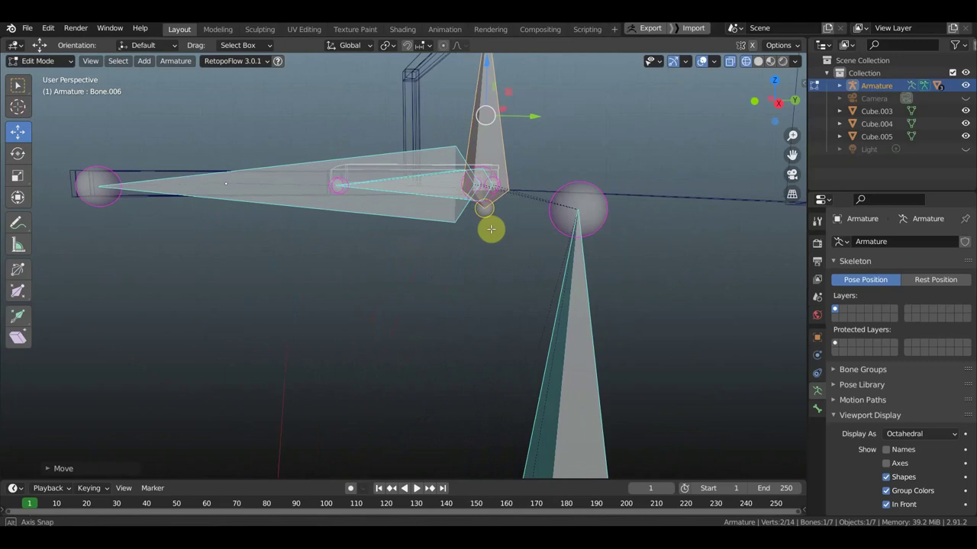
middle_drag(501, 86, 501, 87)
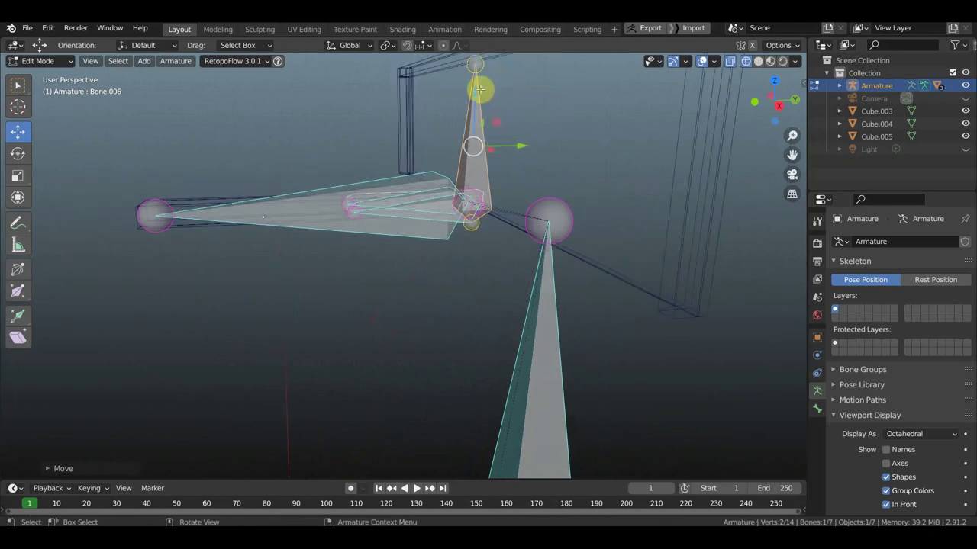
key(g)
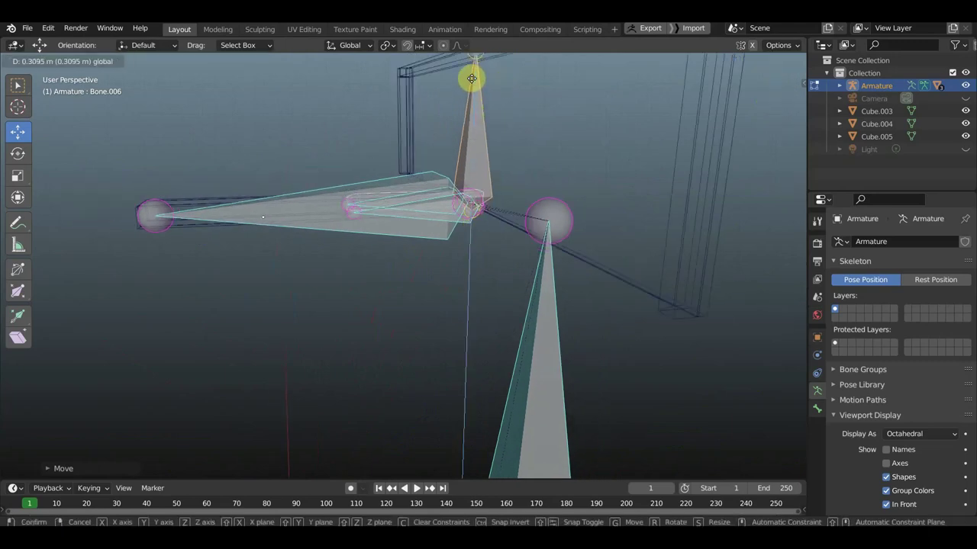
click(471, 78)
middle_drag(562, 135, 523, 139)
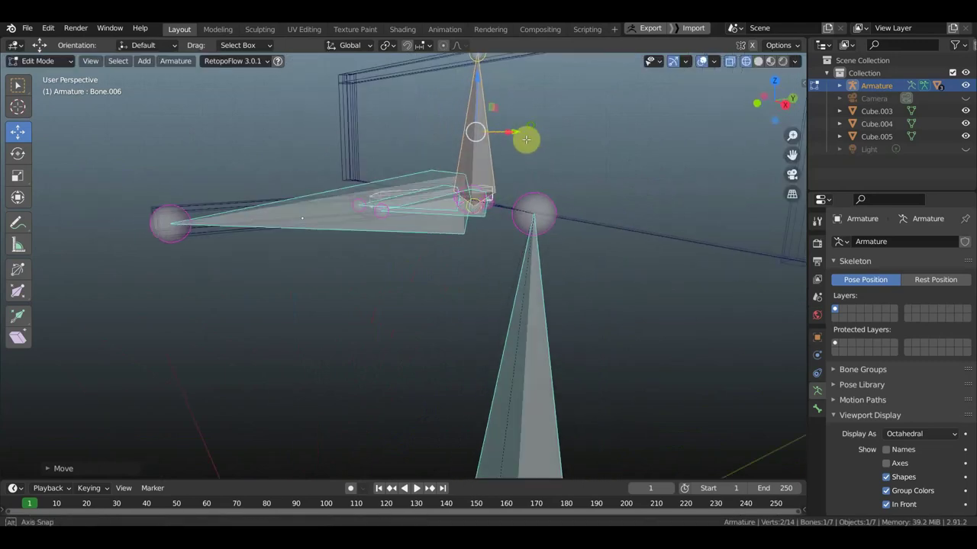
Parent the new bone to the lower bone with Keep Offset.
shift+click(584, 348)
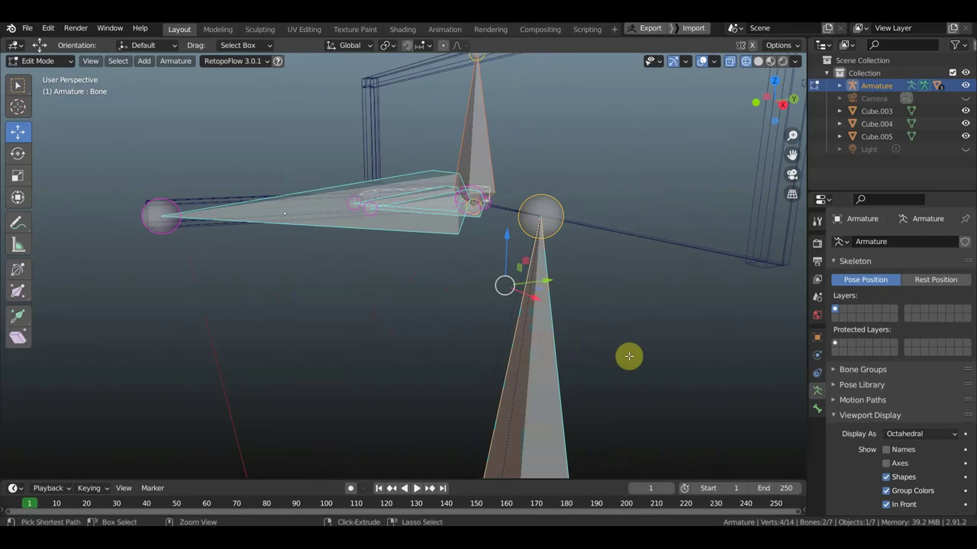
key(ctrl+p)
click(630, 360)
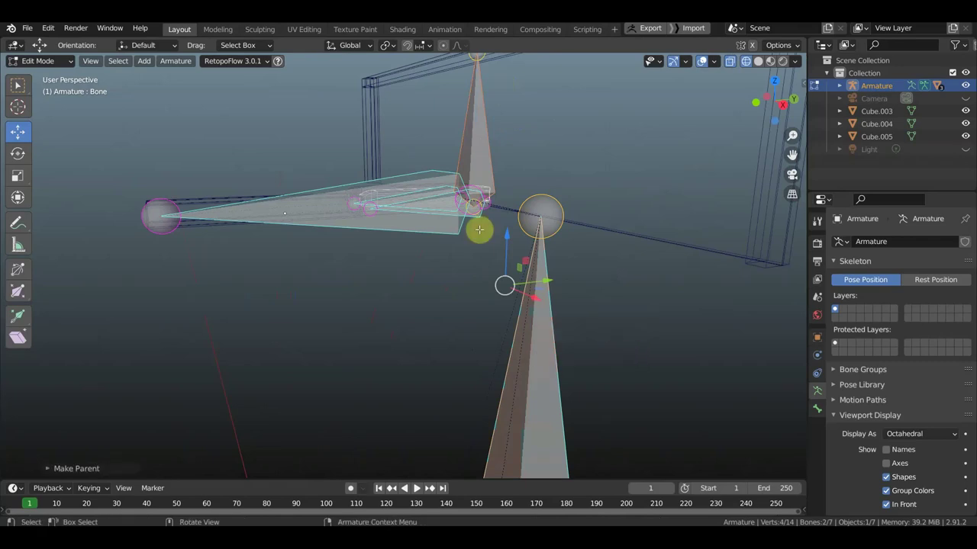
click(50, 64)
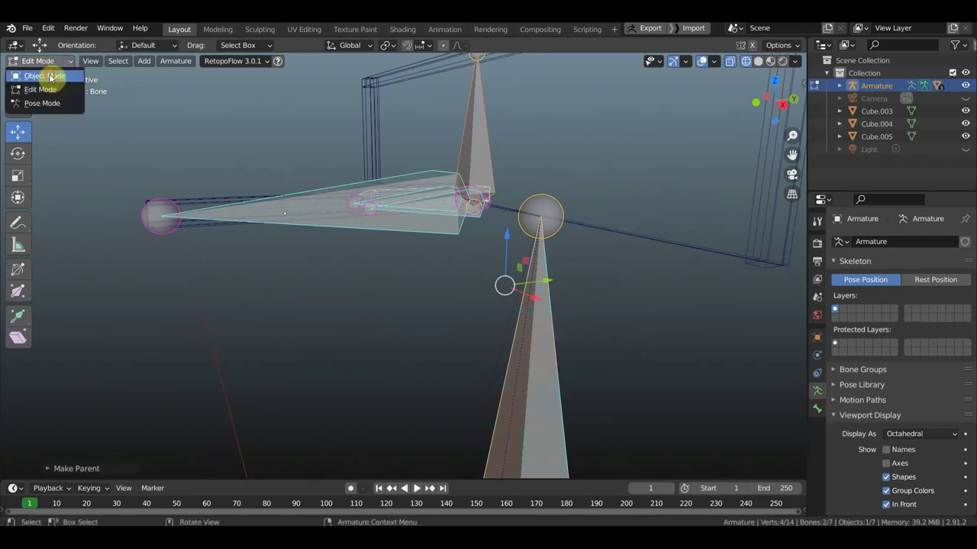
Back in Object Mode, select the plate Cube.003 and switch the viewport to solid shading.
click(51, 77)
click(581, 164)
scroll(578, 179, down, 3)
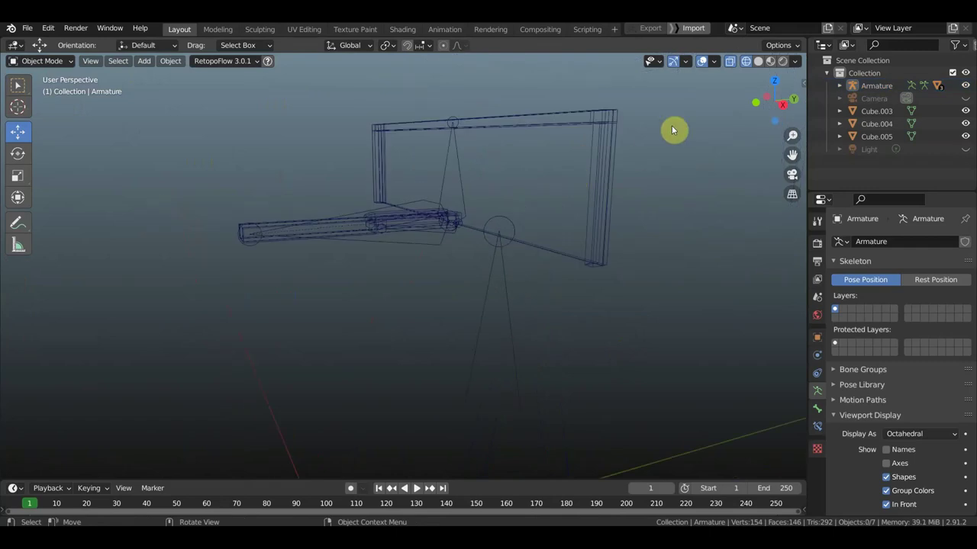
mouse_move(623, 118)
middle_down()
mouse_move(539, 176)
mouse_move(560, 186)
middle_up()
click(556, 185)
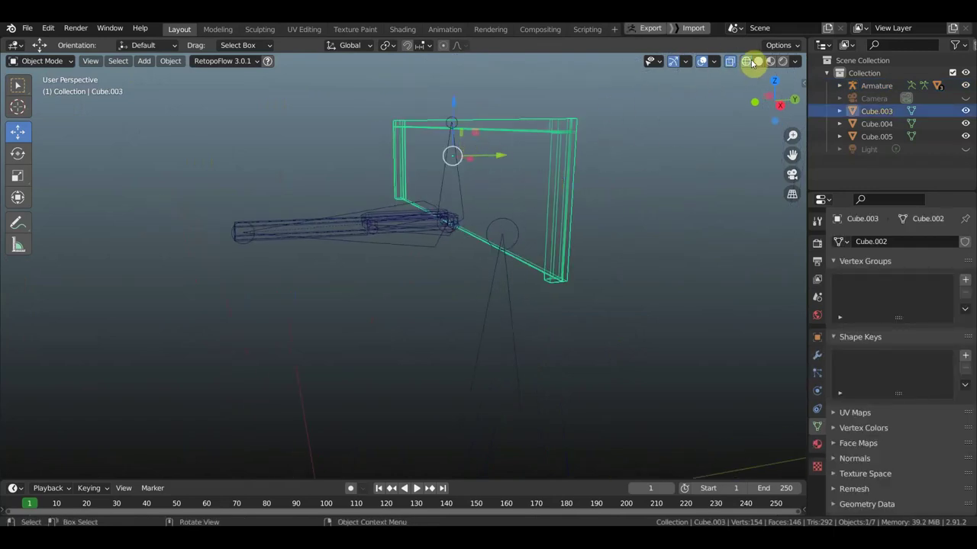
click(757, 61)
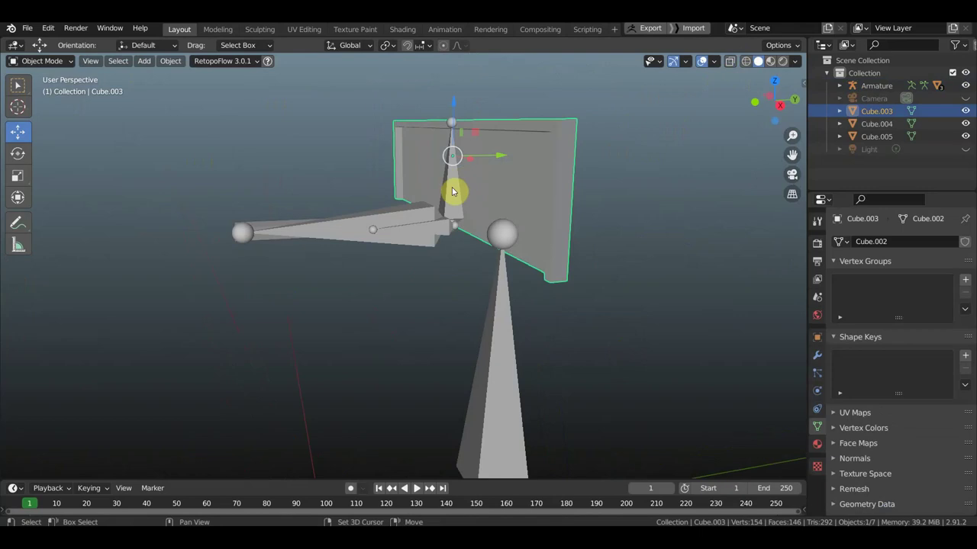
With the armature in Pose Mode, bone-parent Cube.003 to Bone.006.
shift+click(453, 191)
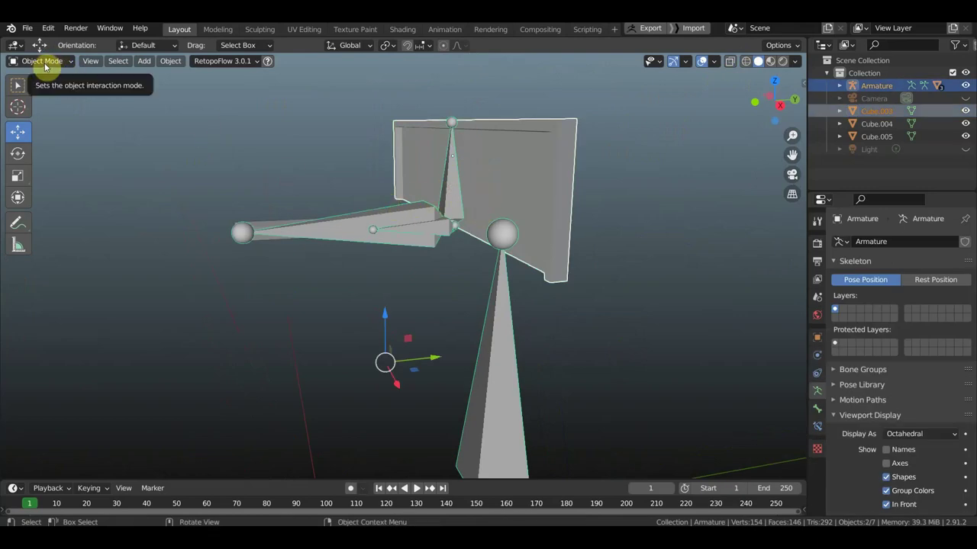
click(43, 62)
click(45, 104)
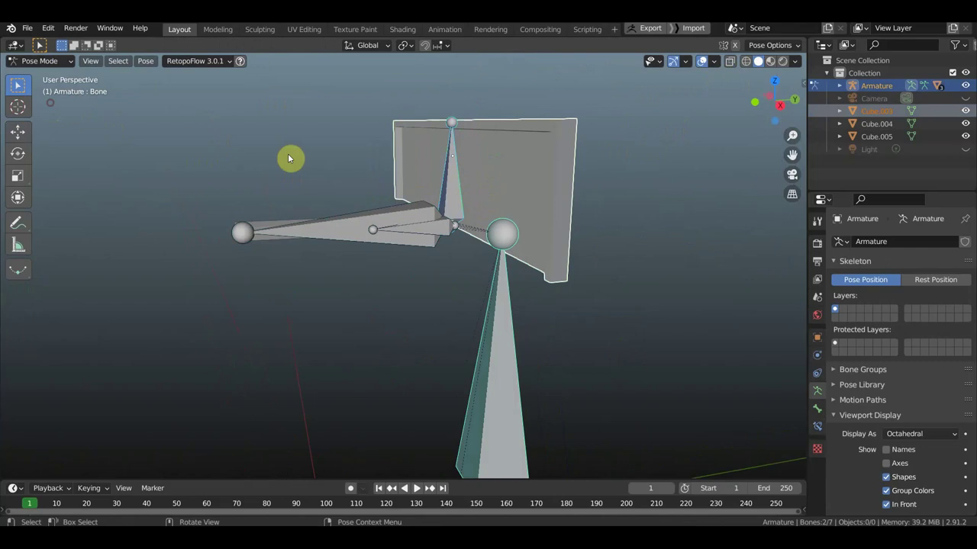
click(452, 186)
key(ctrl+p)
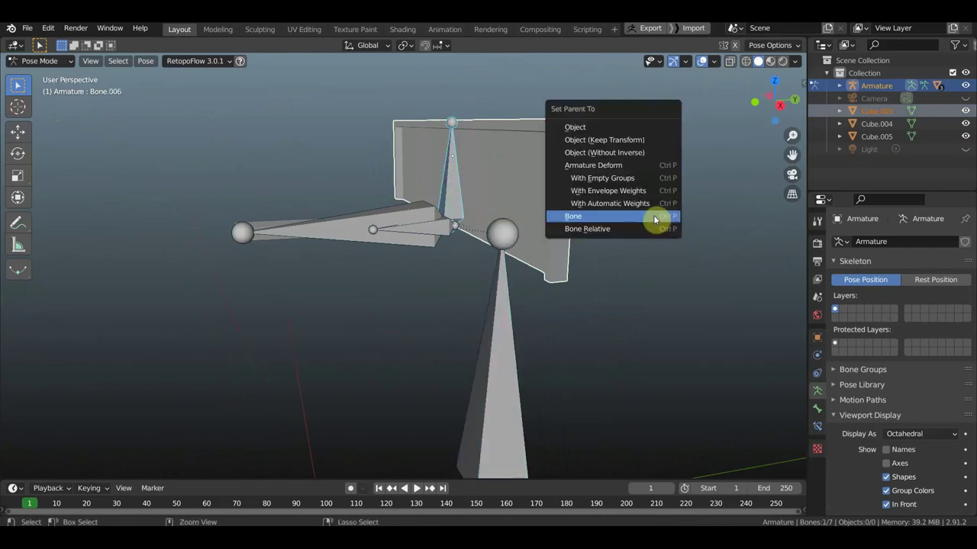
click(655, 221)
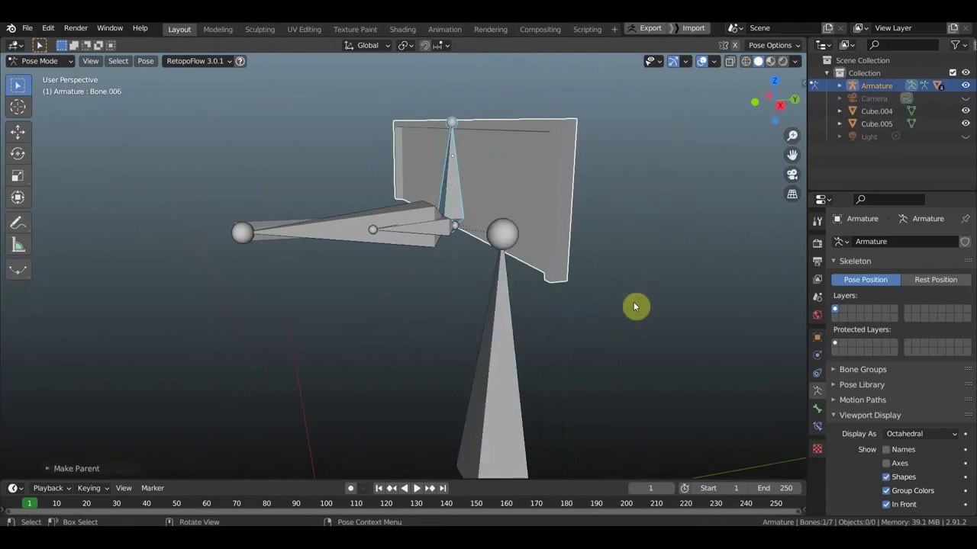
From the right view in Edit Mode, lower the bone about 0.67 m along Z, then return to Object Mode.
mouse_move(633, 306)
middle_down()
mouse_move(623, 209)
mouse_move(517, 364)
mouse_move(479, 373)
mouse_move(355, 348)
mouse_move(326, 330)
middle_up()
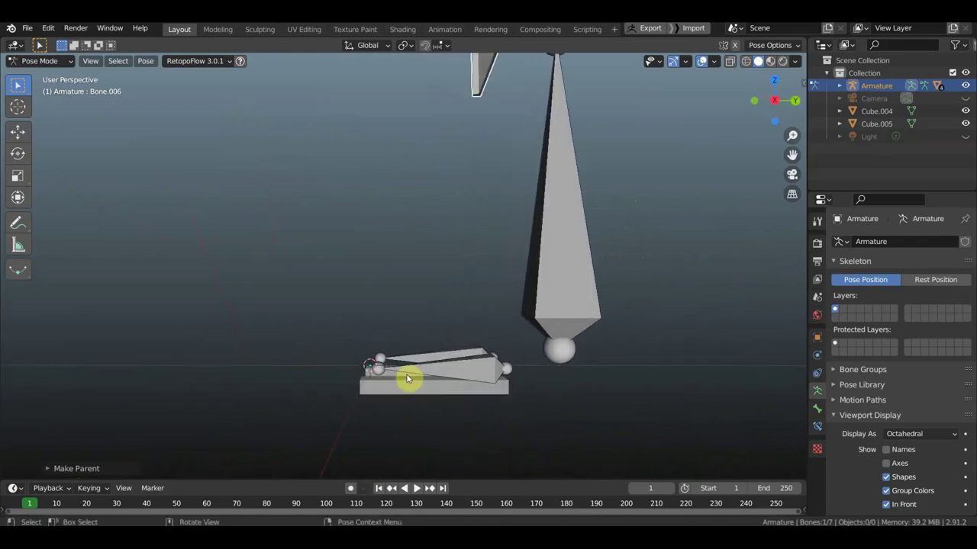
key(KP_3)
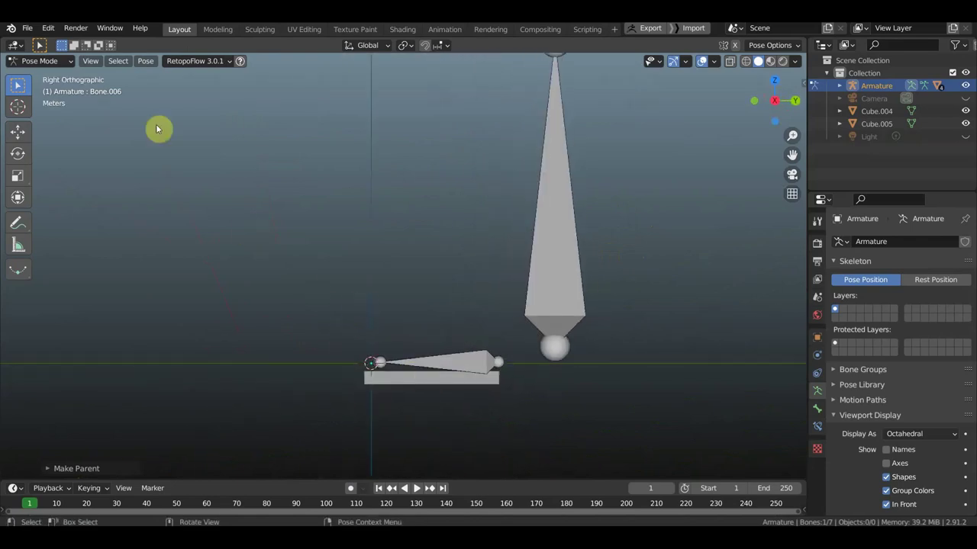
click(42, 61)
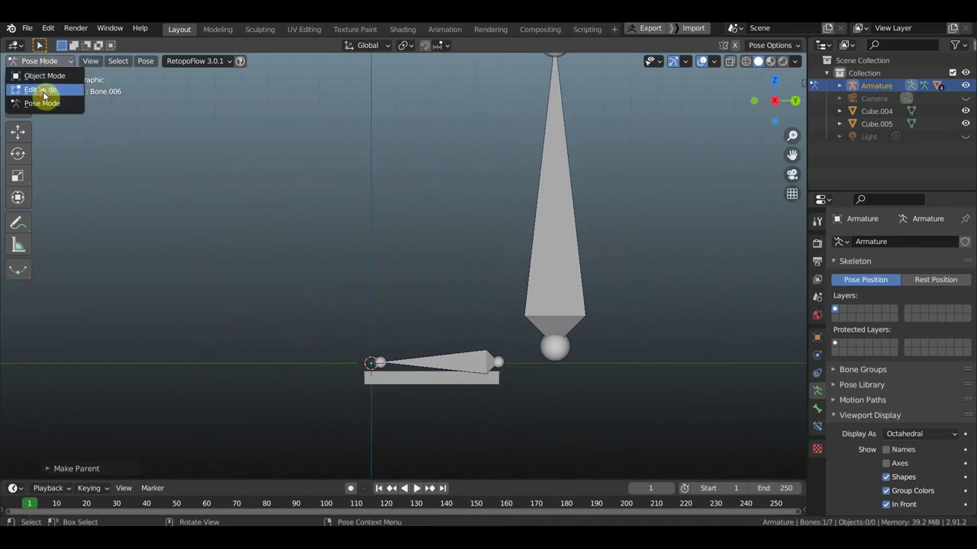
click(43, 90)
drag(516, 444, 397, 338)
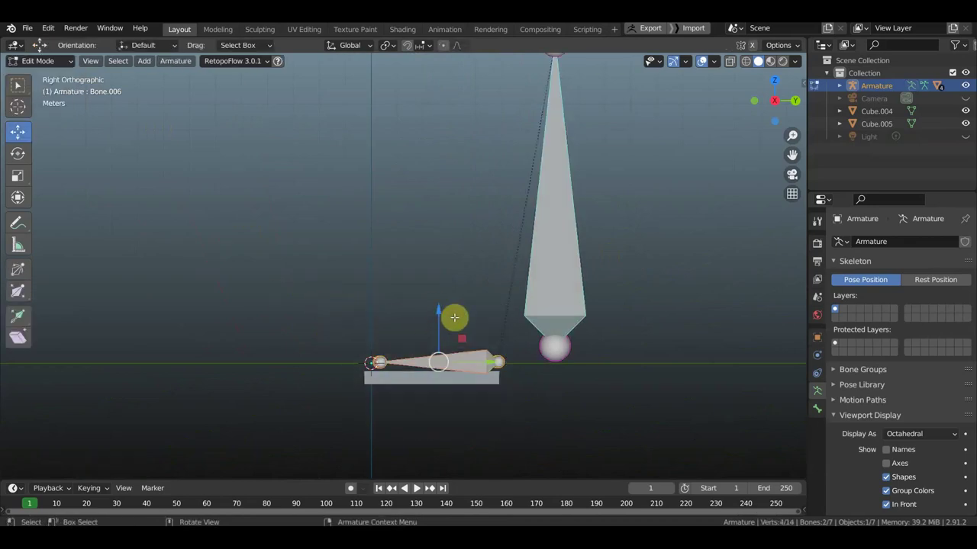
drag(454, 317, 440, 333)
click(38, 61)
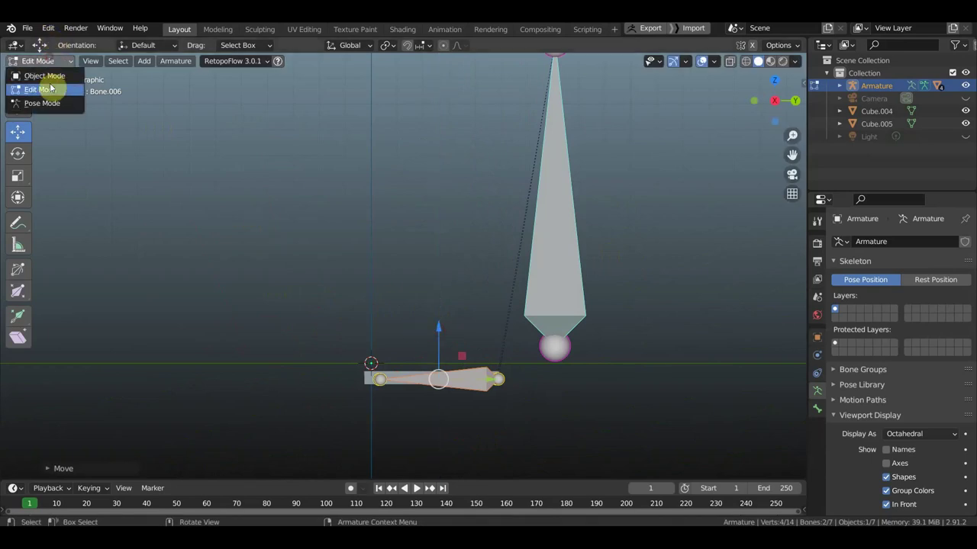
click(47, 76)
Bone-parent the lower block Cube.004 to Bone.004 and return to Object Mode.
middle_drag(447, 383, 447, 384)
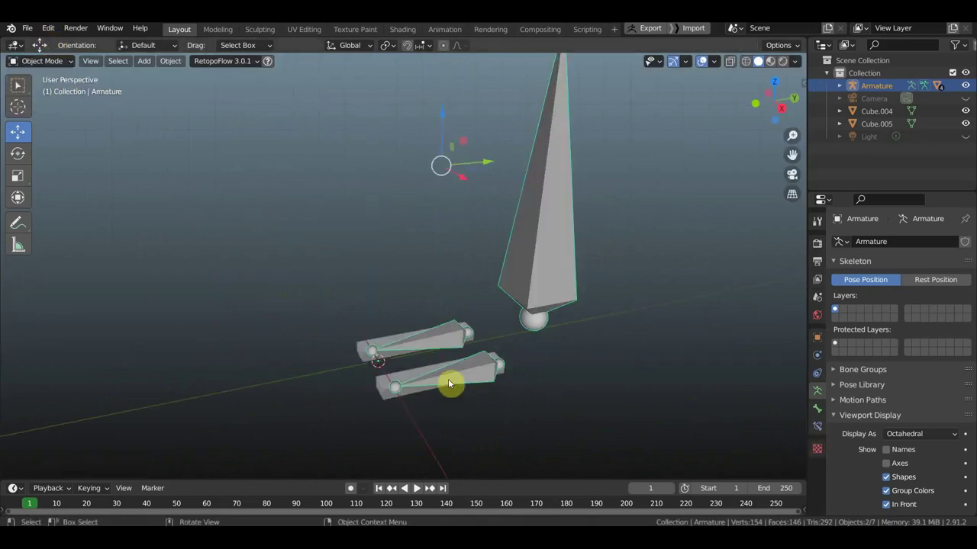
click(447, 374)
shift+click(484, 376)
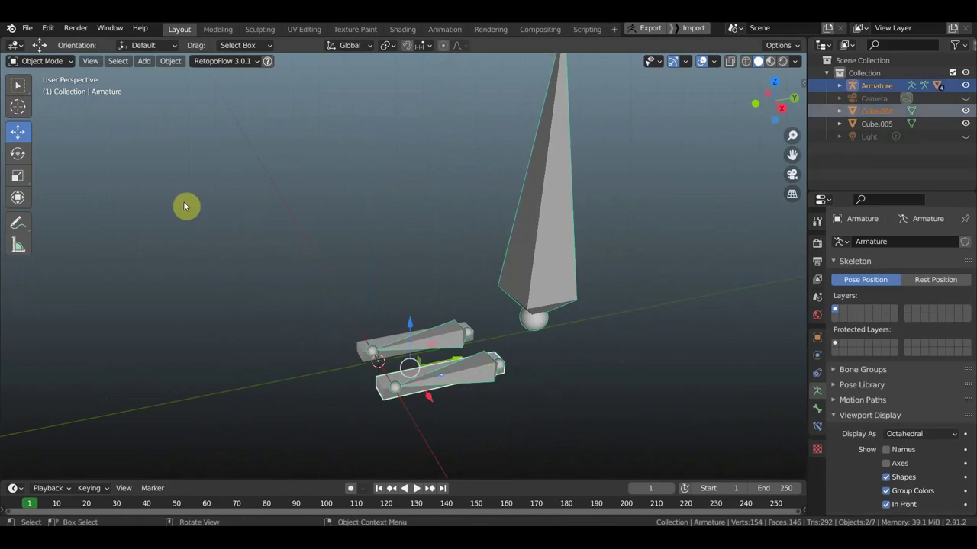
click(50, 63)
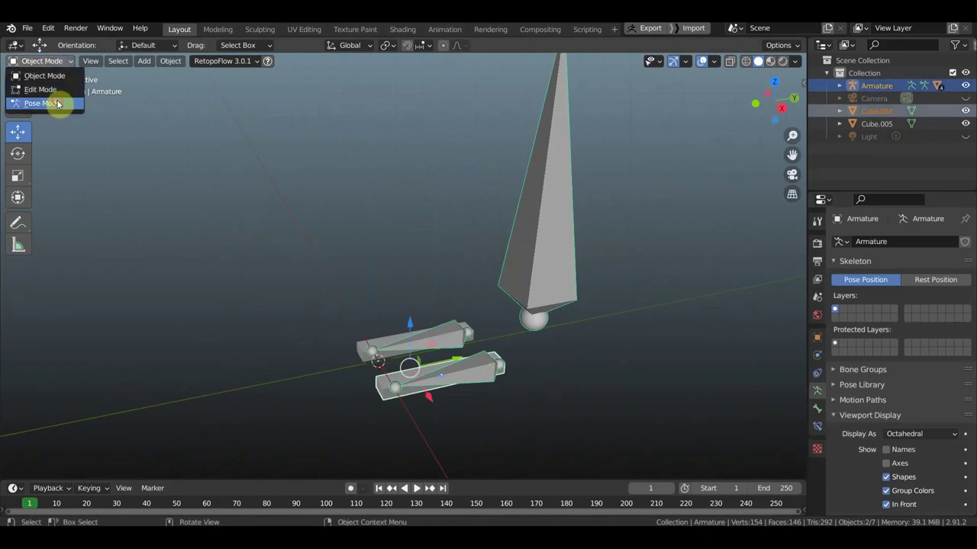
click(59, 100)
click(482, 379)
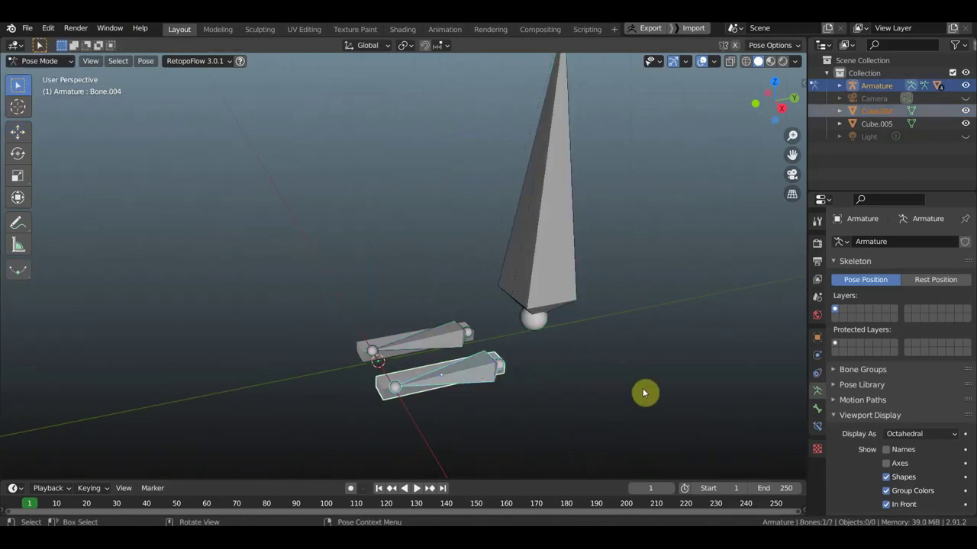
key(ctrl+p)
click(643, 392)
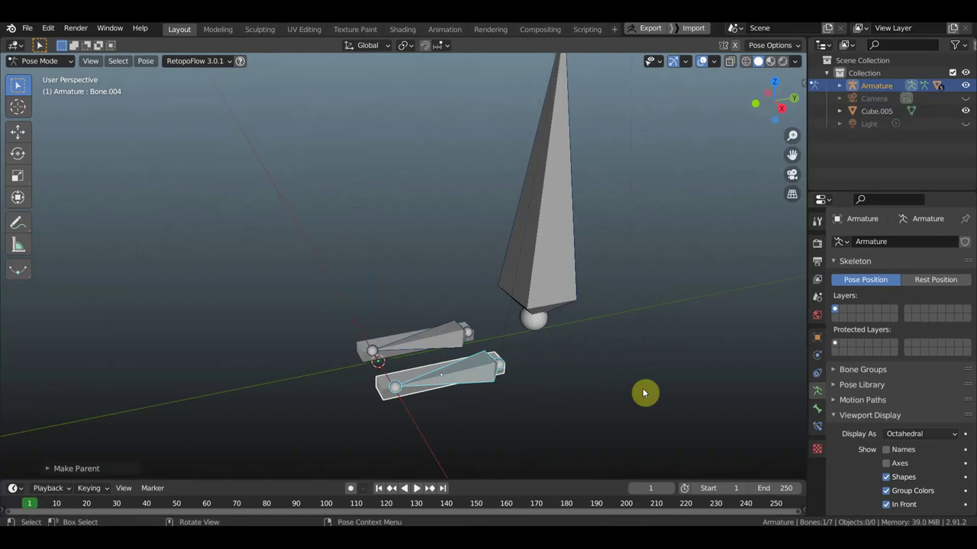
click(47, 62)
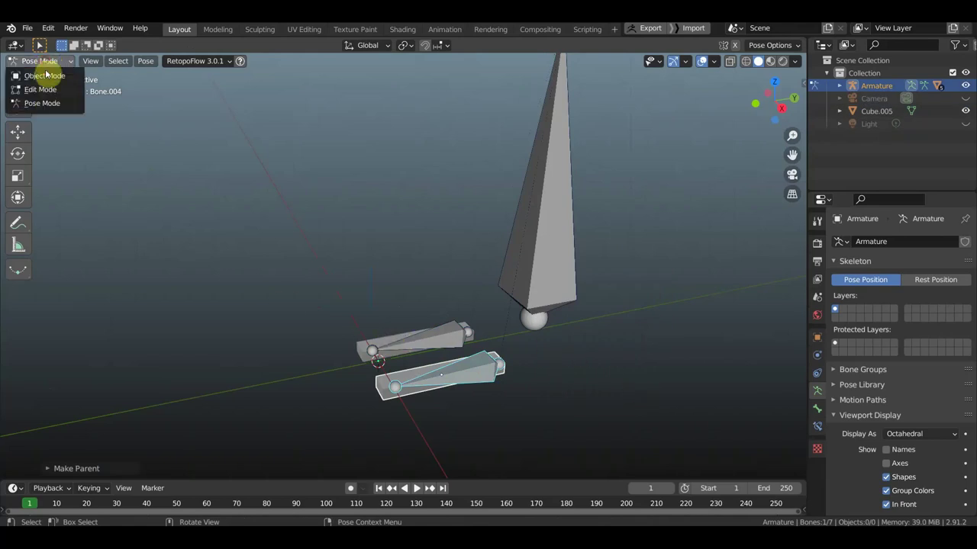
click(44, 77)
Bone-parent the plate Cube.005 to Bone.005 and return to Object Mode.
click(452, 334)
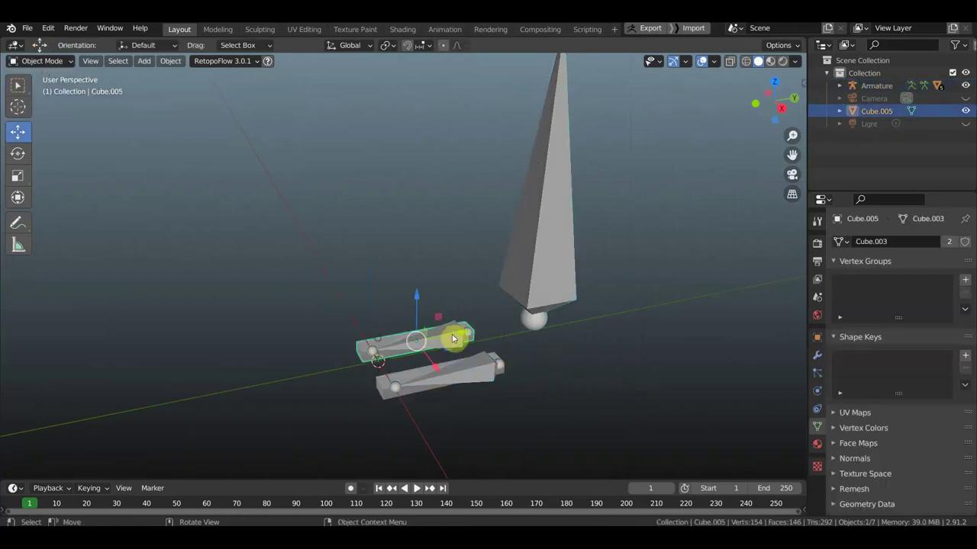
shift+click(479, 341)
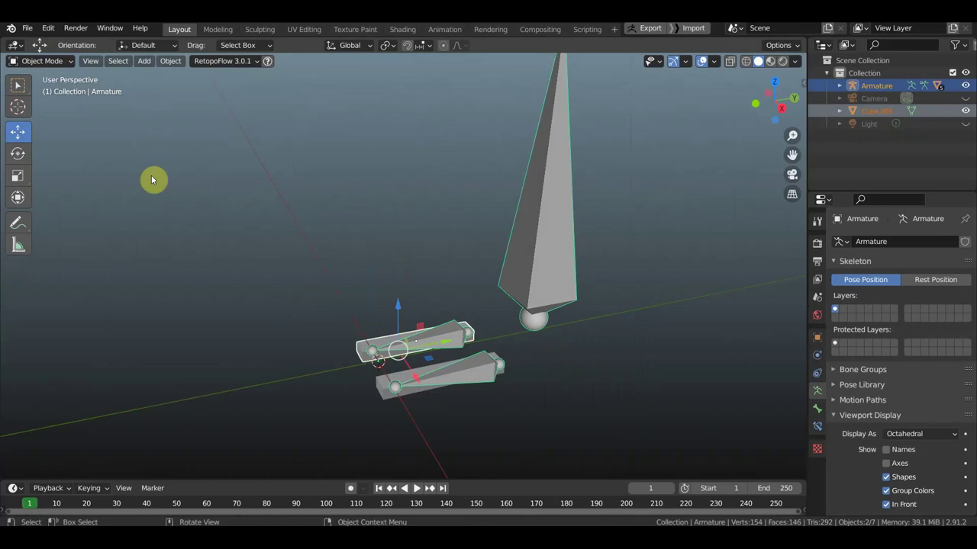
click(38, 61)
click(32, 102)
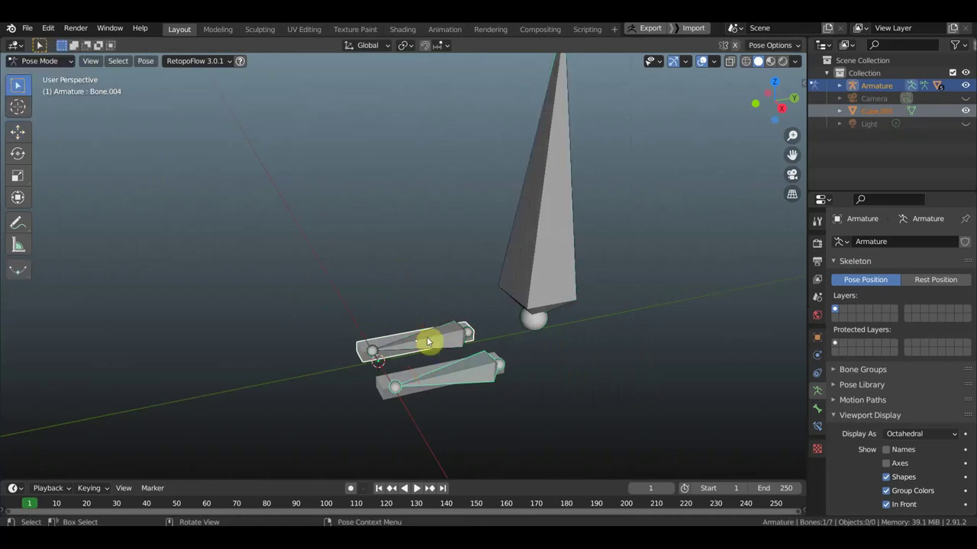
click(453, 343)
key(ctrl+p)
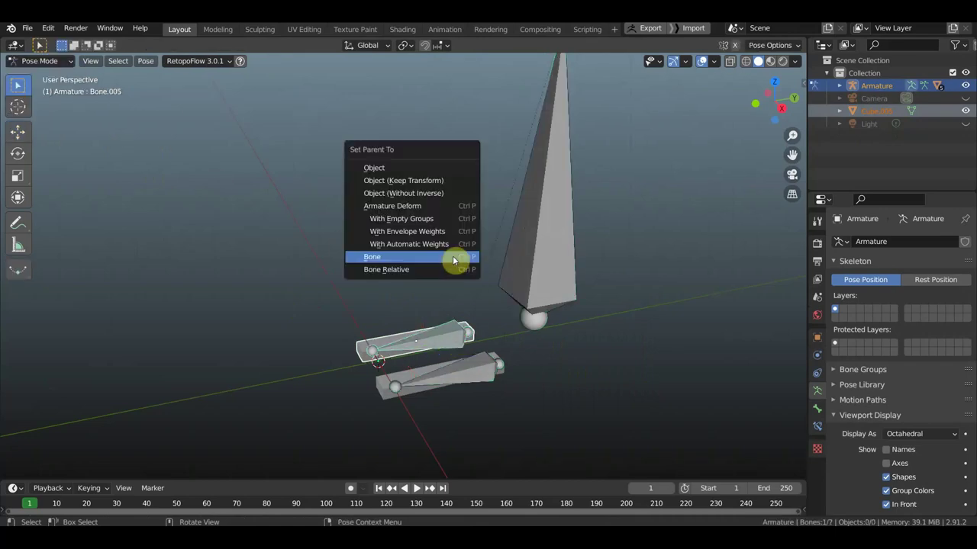
click(453, 257)
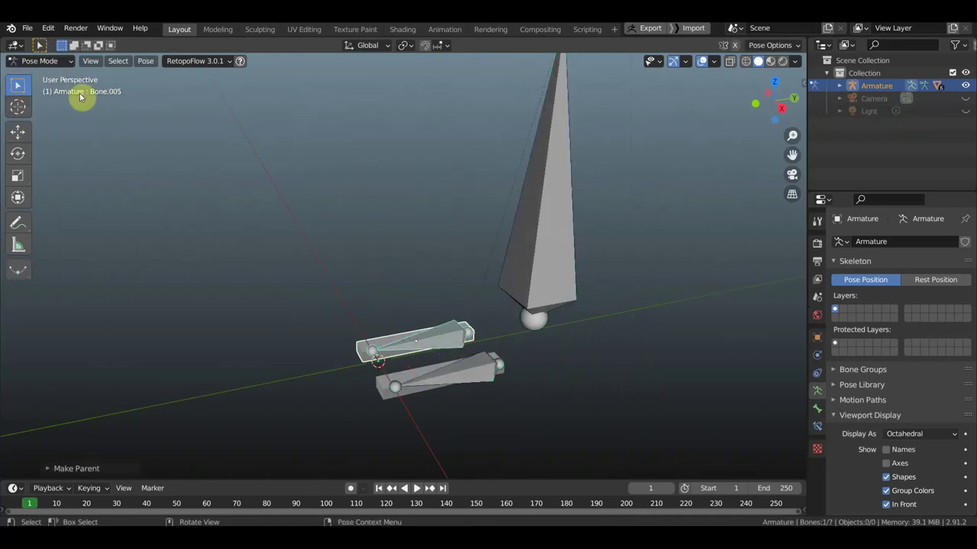
scroll(183, 152, down, 2)
click(39, 61)
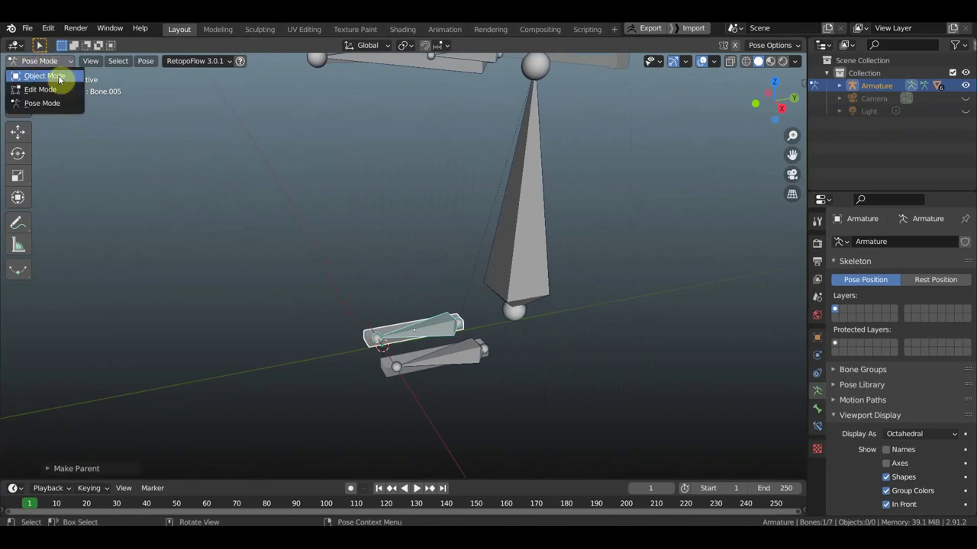
click(58, 77)
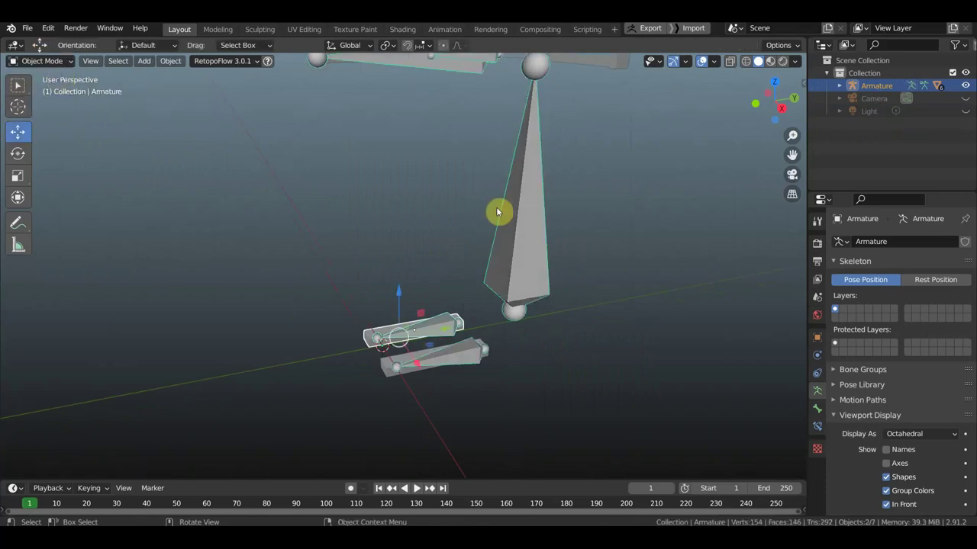
Select the armature, enter Edit Mode and select the tall upper bone.
click(525, 219)
middle_drag(525, 260, 253, 152)
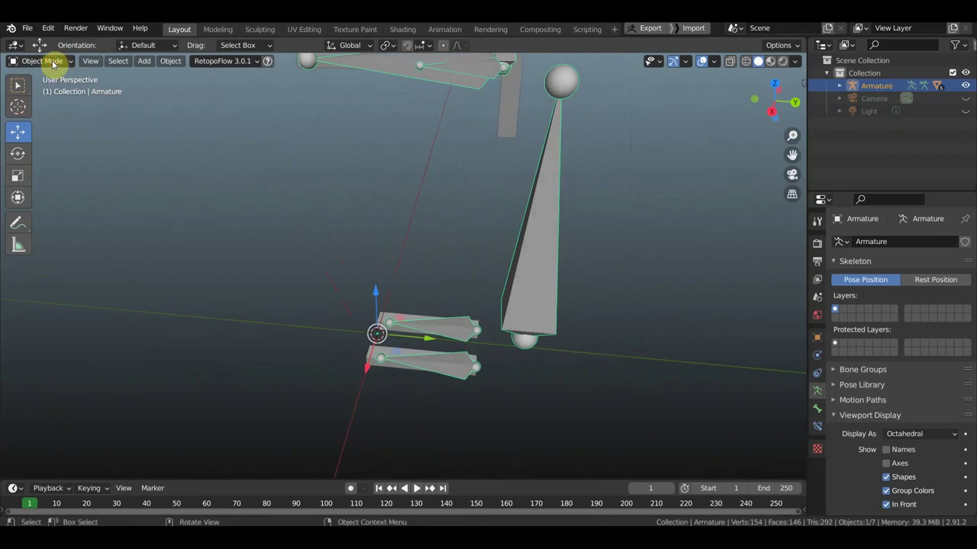
click(44, 61)
click(46, 90)
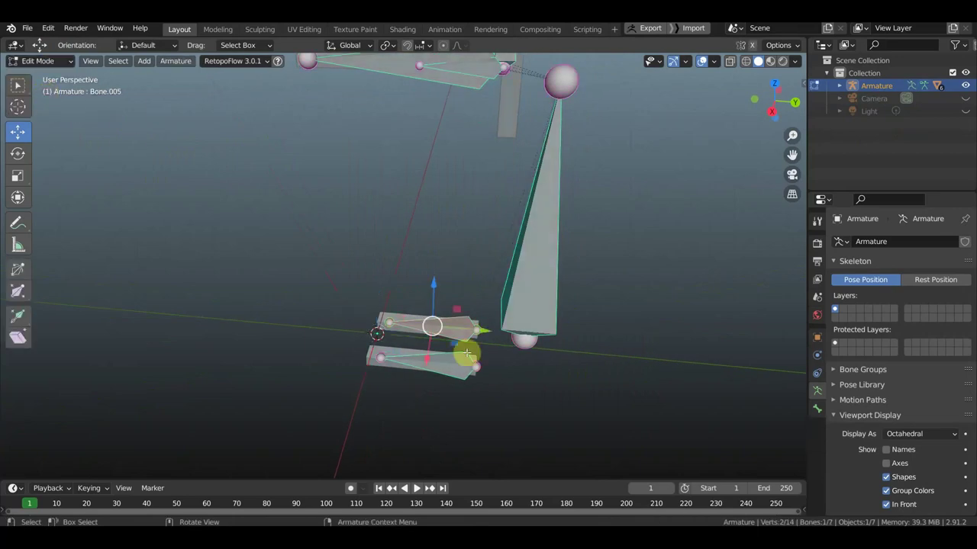
middle_drag(464, 353, 425, 333)
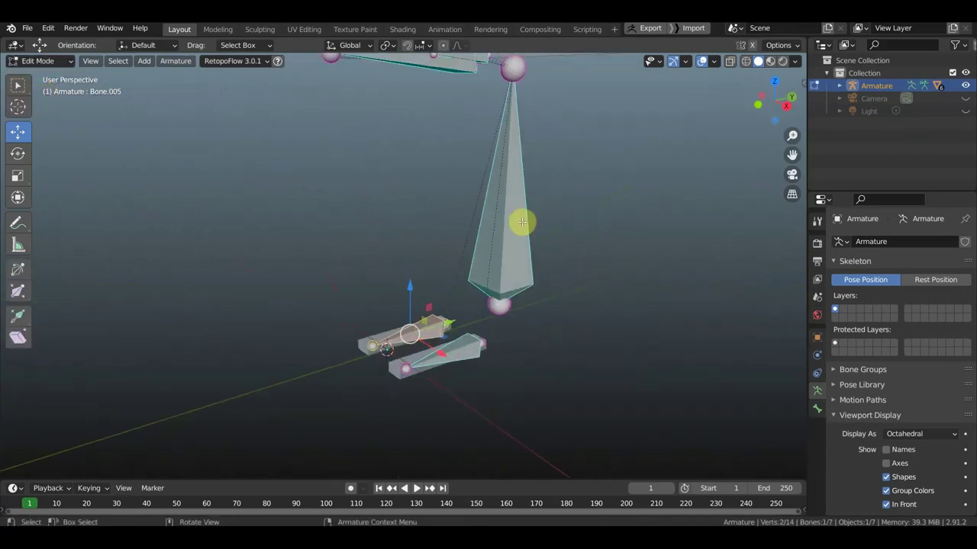
scroll(523, 221, down, 3)
click(491, 246)
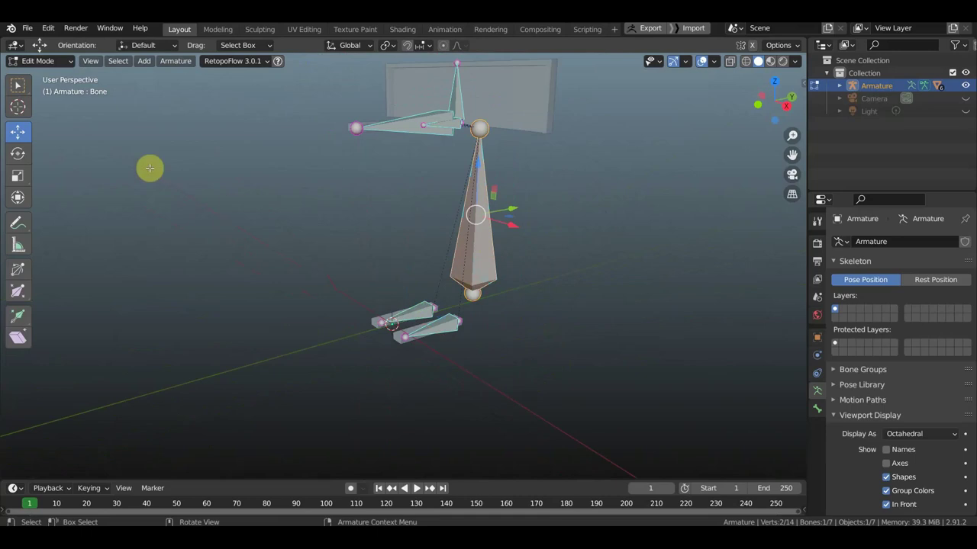
Switch the armature to Pose Mode and select the long bone Bone.001.
click(46, 61)
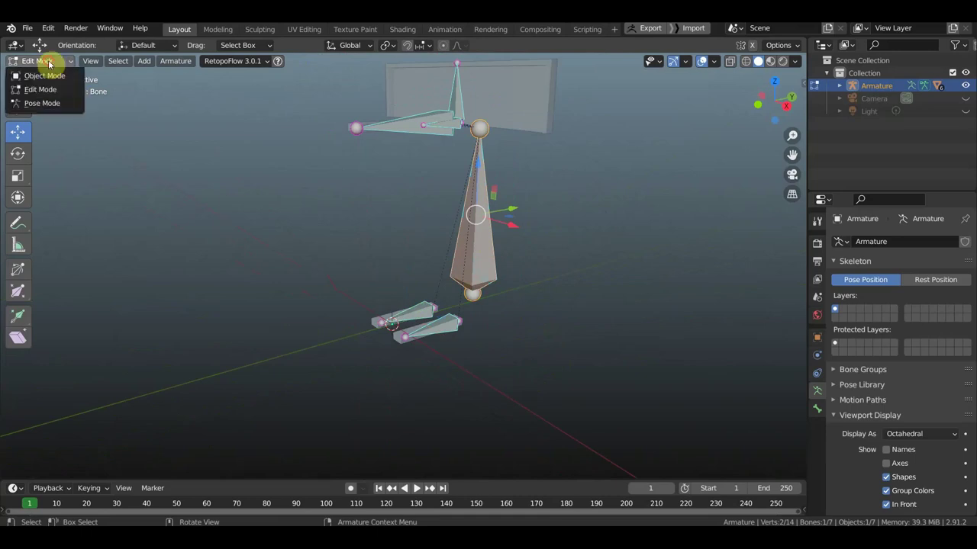
click(51, 104)
mouse_move(585, 264)
middle_down()
mouse_move(526, 265)
mouse_move(548, 256)
mouse_move(555, 322)
mouse_move(438, 227)
mouse_move(344, 246)
middle_up()
scroll(421, 224, up, 3)
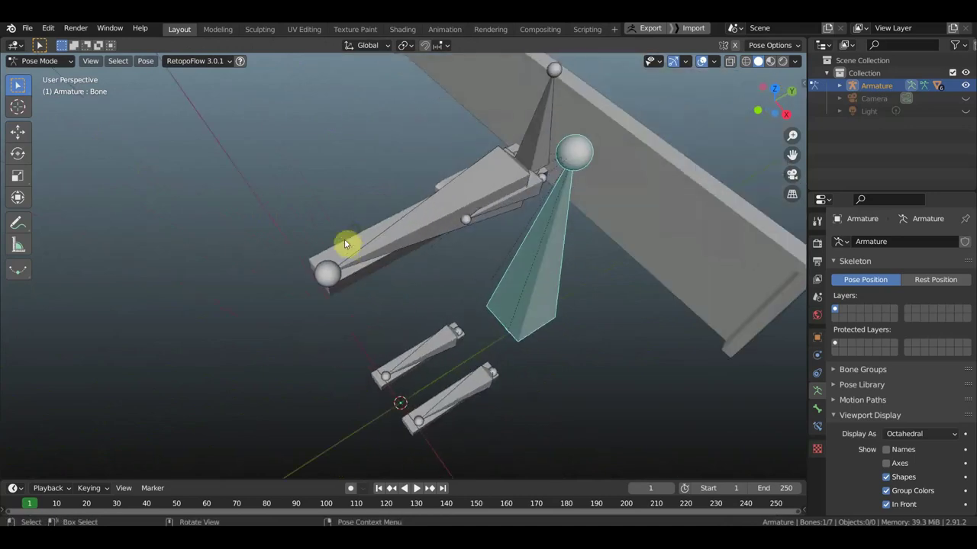
click(387, 242)
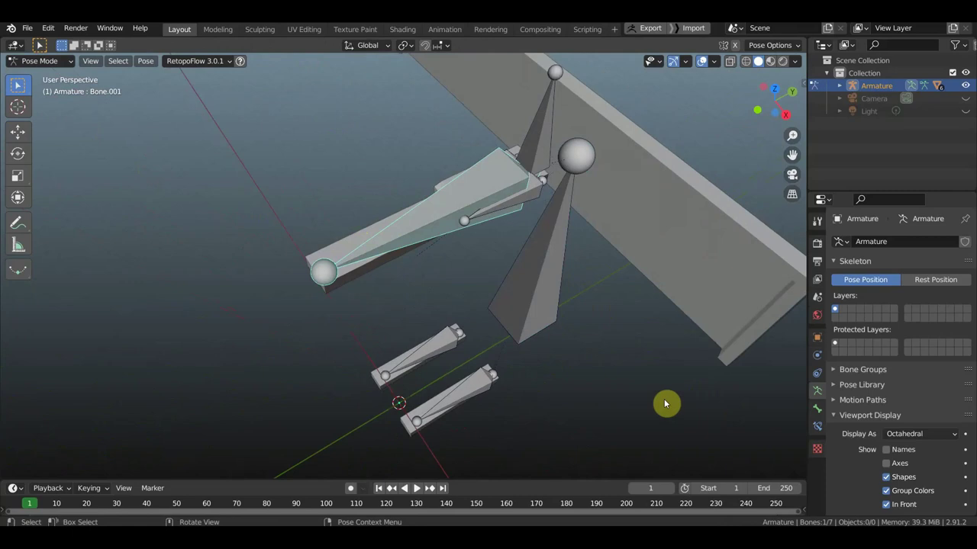
Add a Limit Rotation constraint to Bone.001: X max 6°, Y and Z locked, Local Space.
key(shift+ctrl+c)
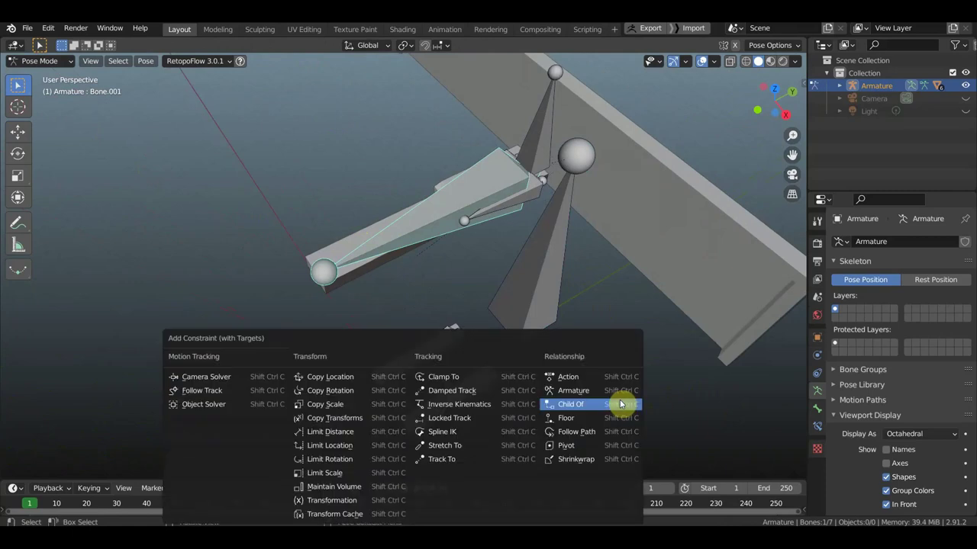
click(336, 458)
click(818, 429)
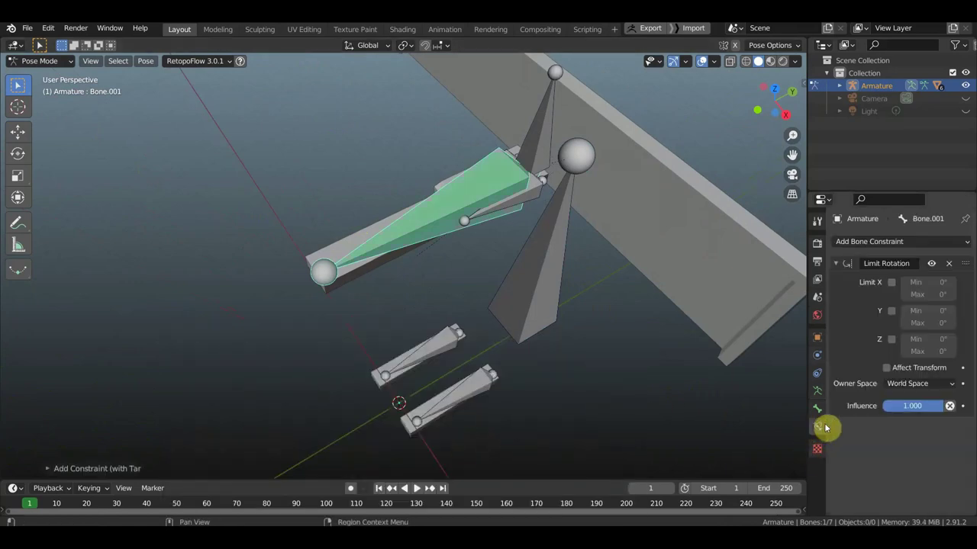
click(890, 283)
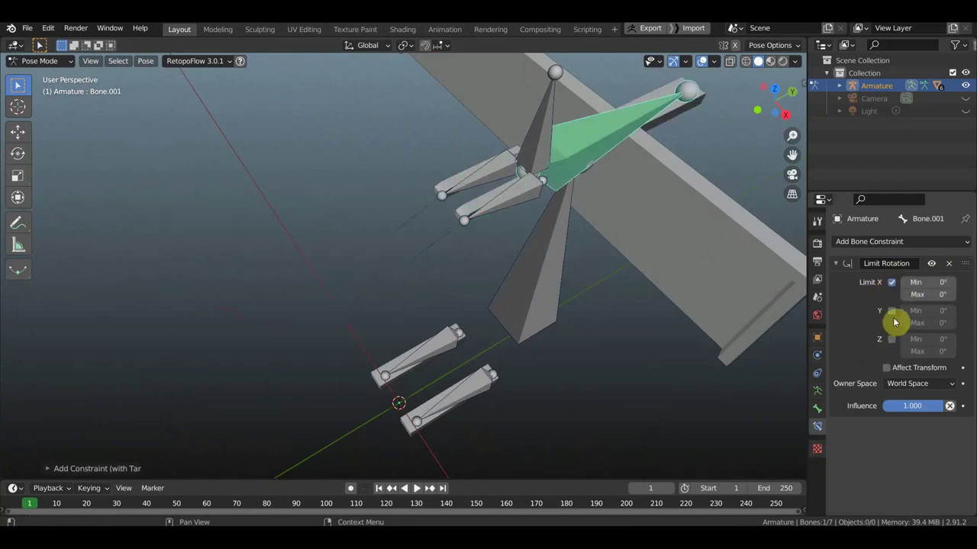
click(891, 311)
click(892, 340)
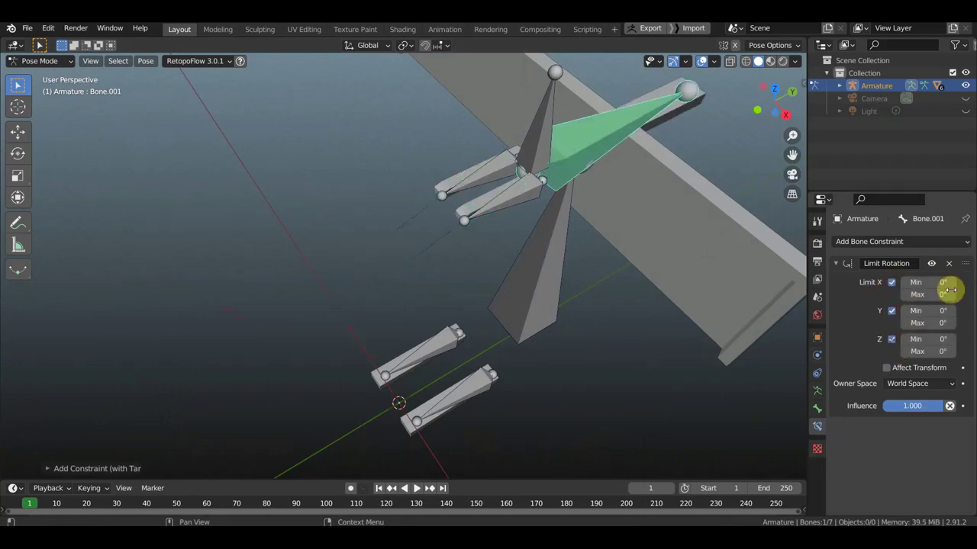
click(944, 294)
text(6)
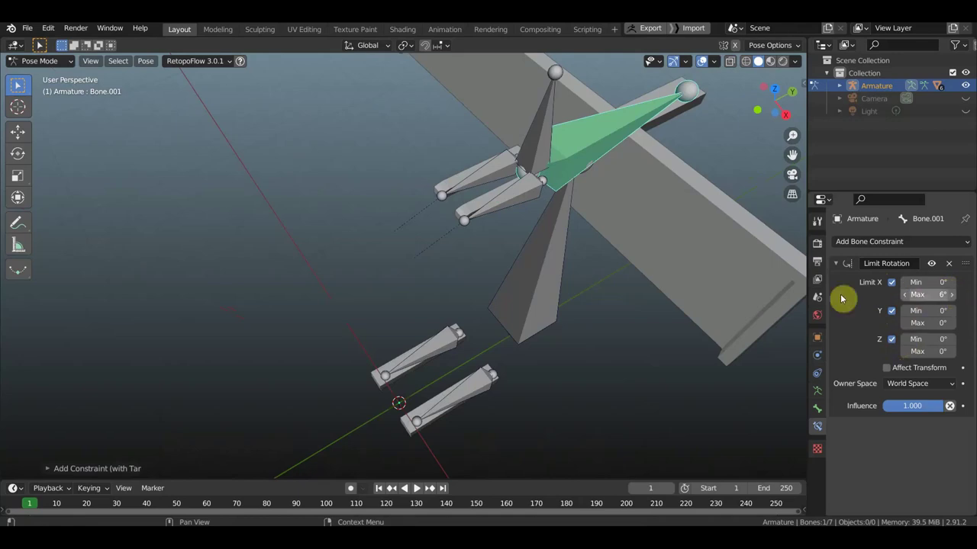
mouse_move(659, 261)
middle_down()
mouse_move(645, 246)
mouse_move(630, 252)
middle_up()
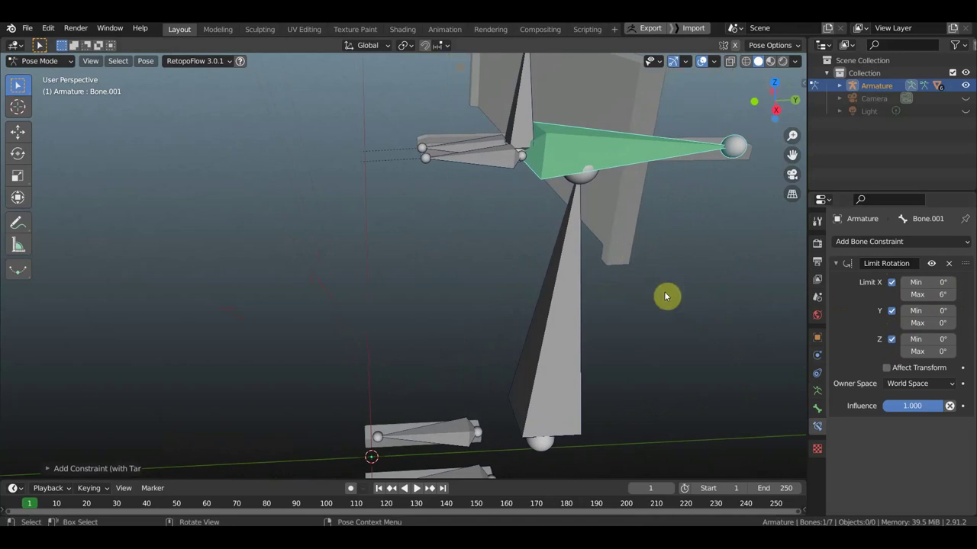
click(917, 385)
click(914, 443)
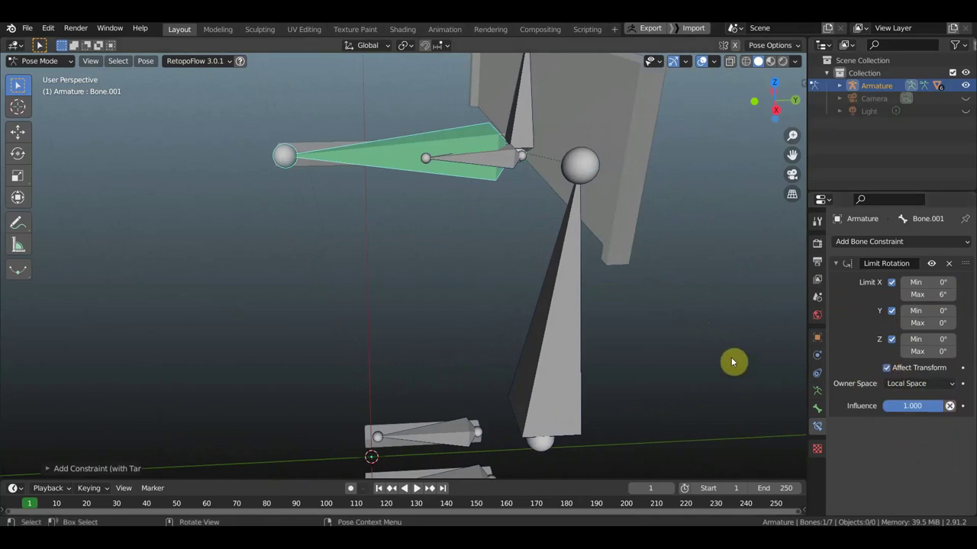
Test-rotate Bone.001 in side view to check the rotation limit.
click(349, 160)
key(KP_3)
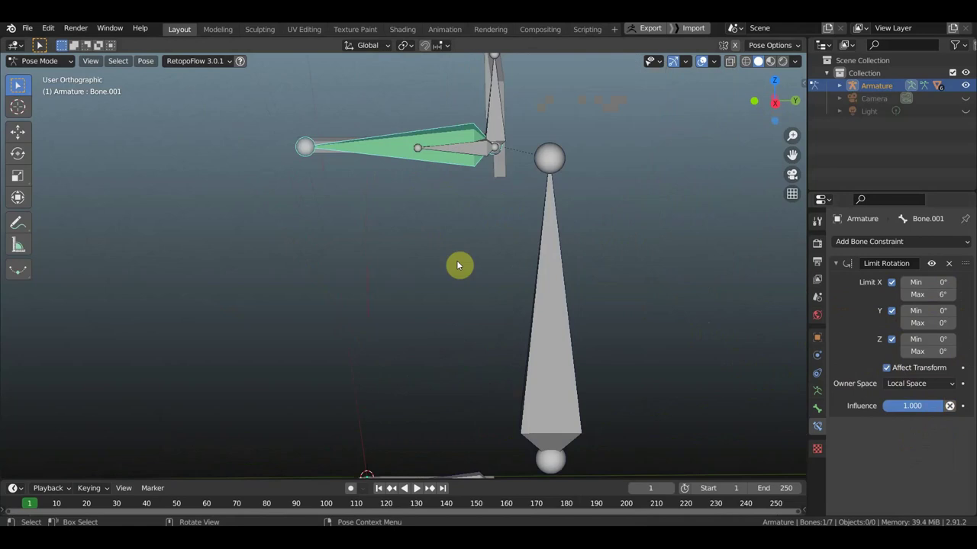
key(r)
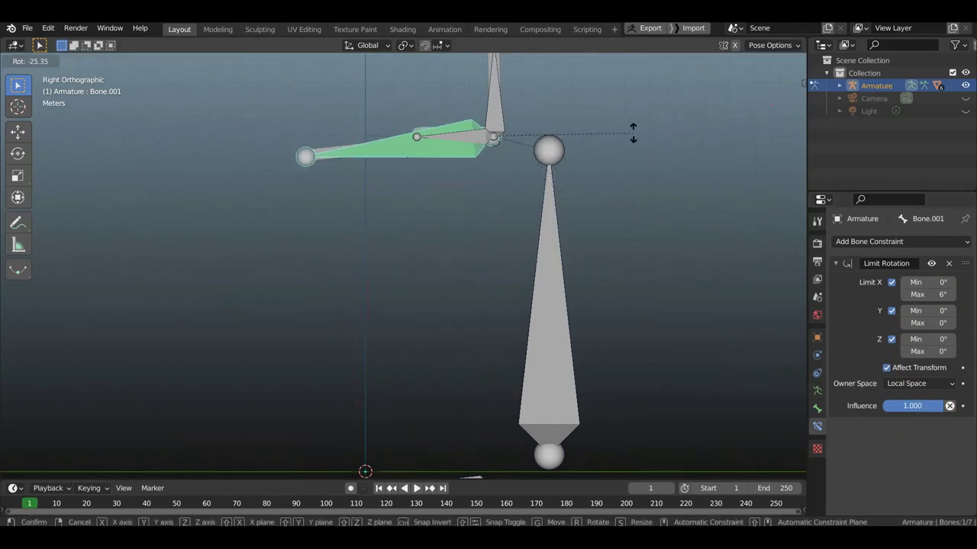
click(626, 232)
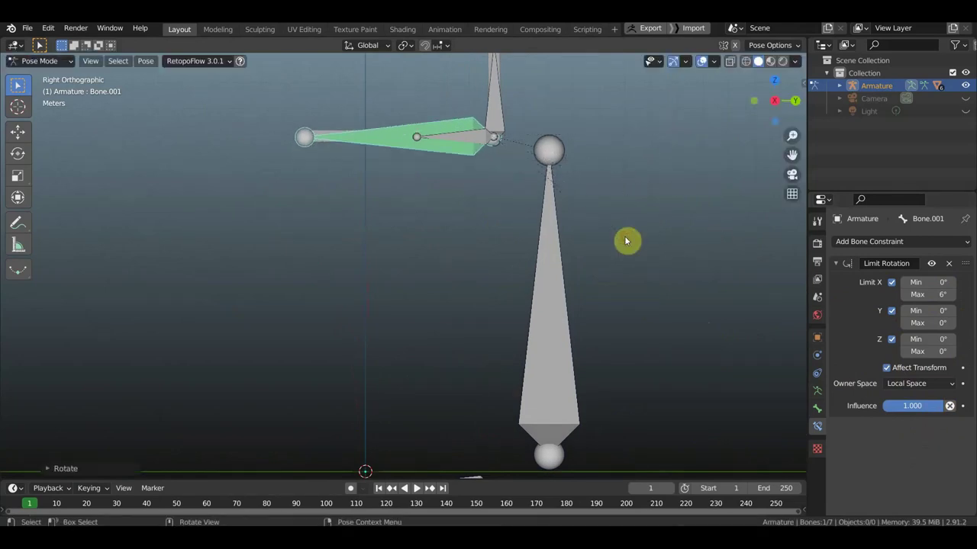
mouse_move(628, 239)
middle_down()
mouse_move(518, 230)
mouse_move(538, 253)
mouse_move(506, 218)
mouse_move(574, 185)
middle_up()
click(573, 183)
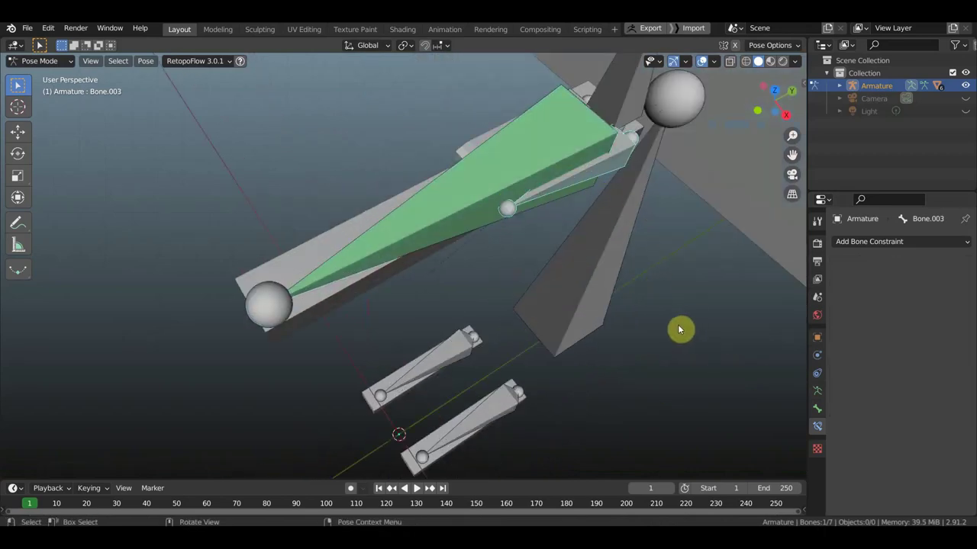
Add a Limit Rotation to Bone.003 with X 0–6°, Y and Z locked, in Local Space.
key(shift+ctrl+c)
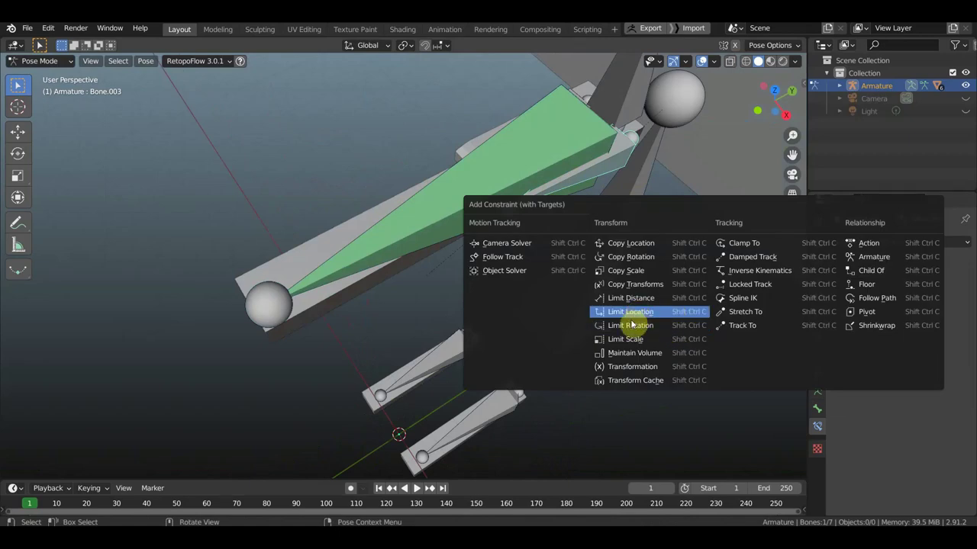
click(658, 325)
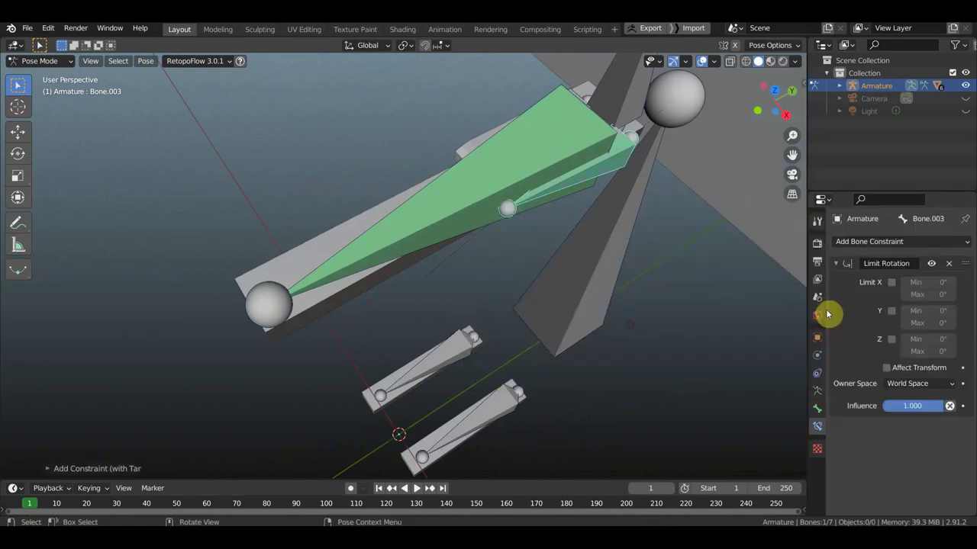
click(891, 283)
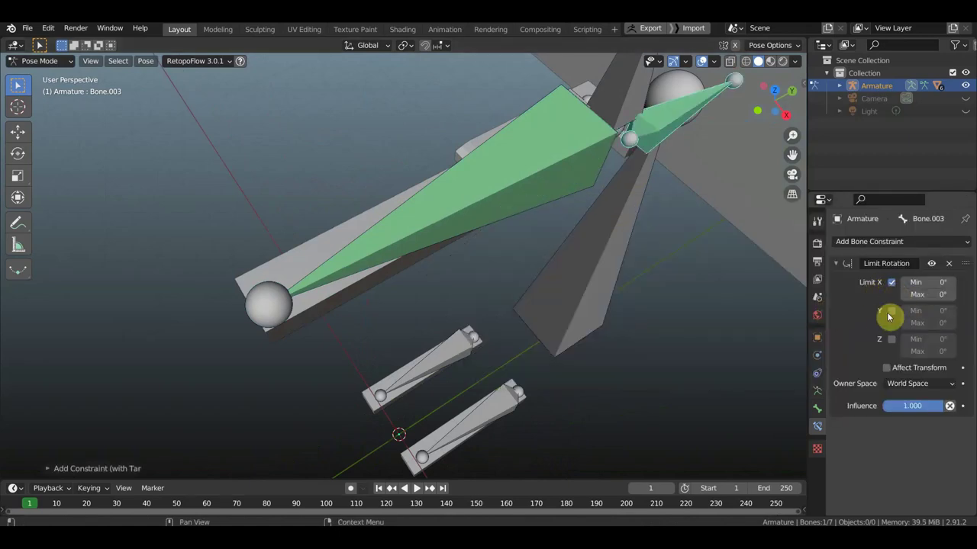
click(891, 340)
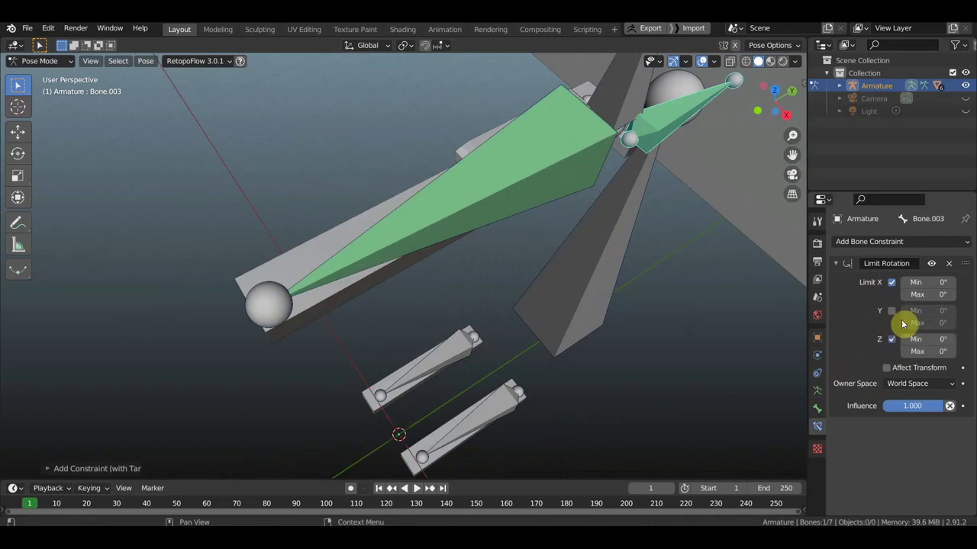
click(891, 311)
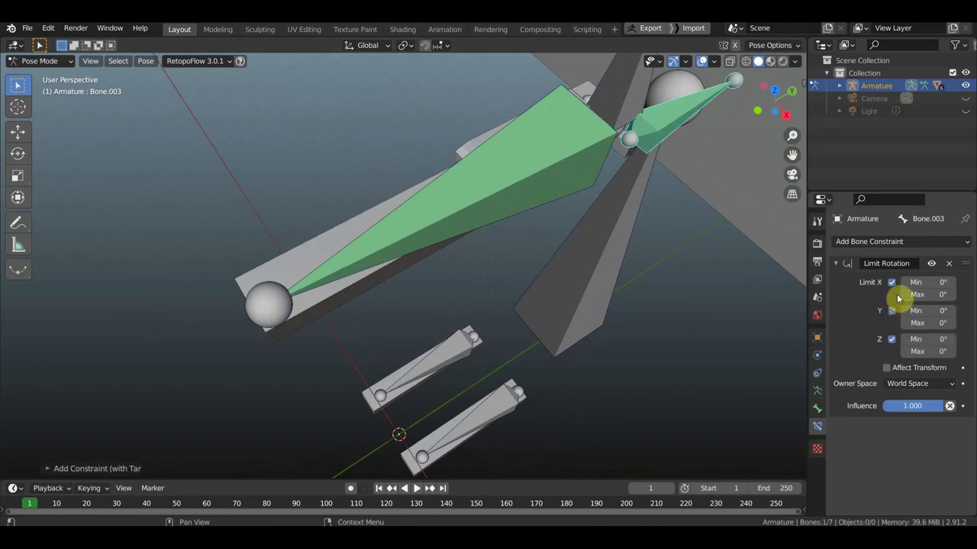
click(940, 294)
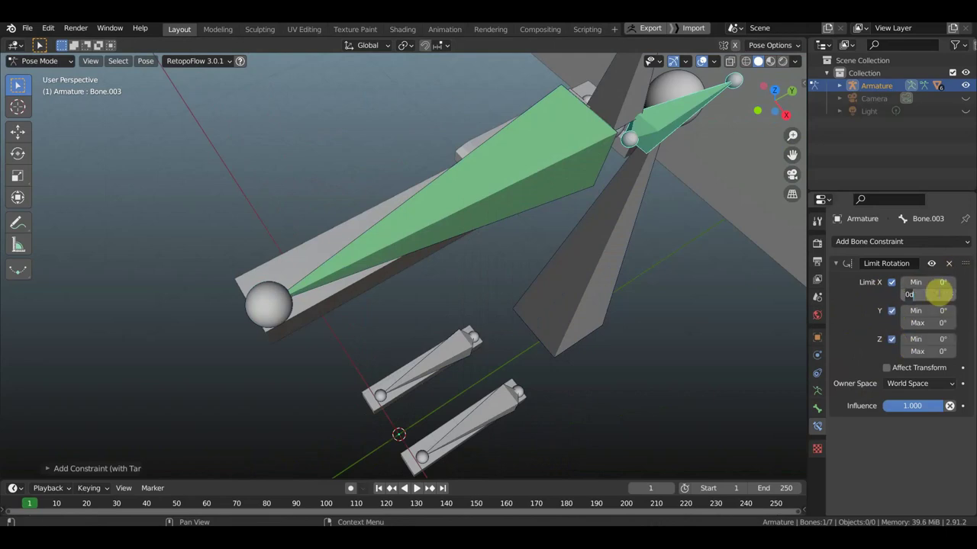
drag(939, 294, 945, 293)
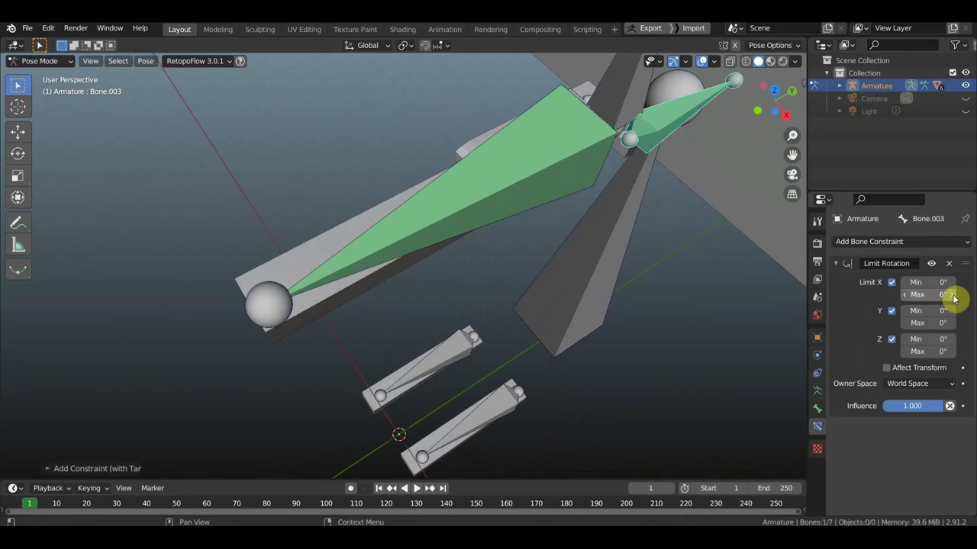
click(920, 384)
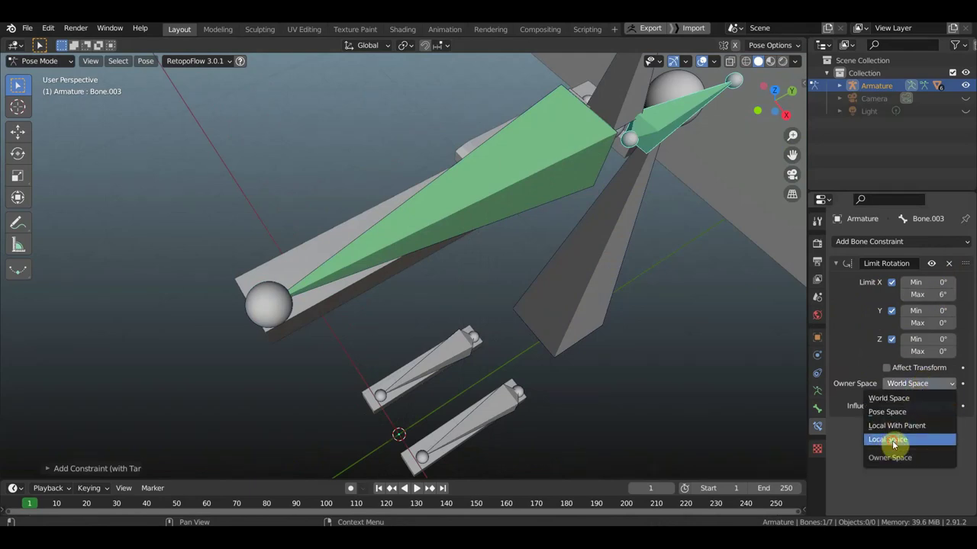
click(893, 438)
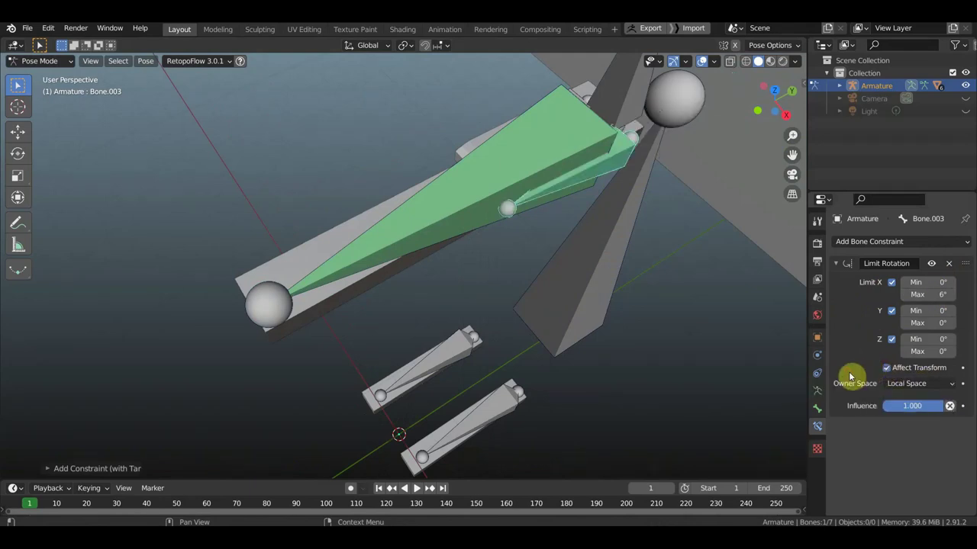
mouse_move(718, 312)
middle_down()
mouse_move(658, 303)
mouse_move(596, 247)
middle_up()
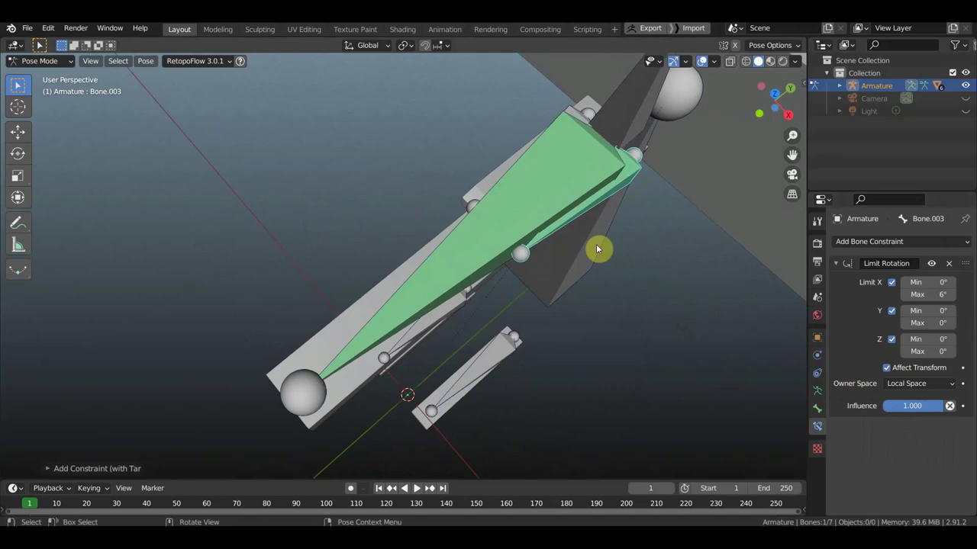
Select Bone.002 and add a Limit Rotation: X 0–6°, Y and Z locked, Local Space.
click(586, 116)
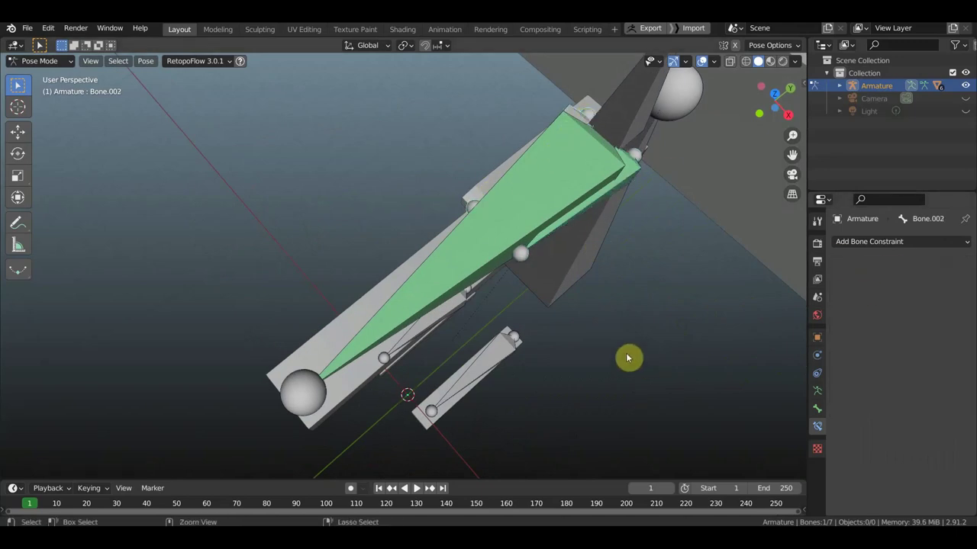
key(ctrl+shift+c)
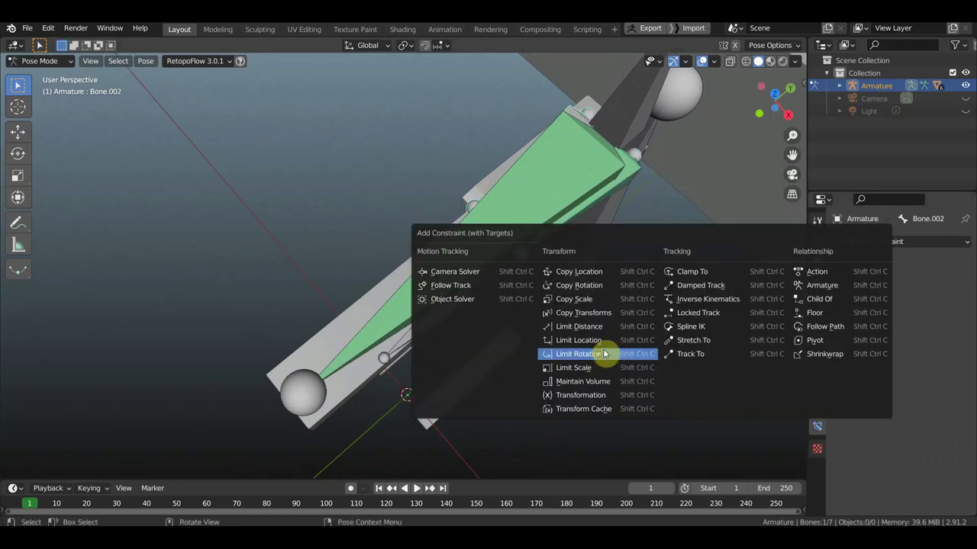
click(603, 353)
click(892, 283)
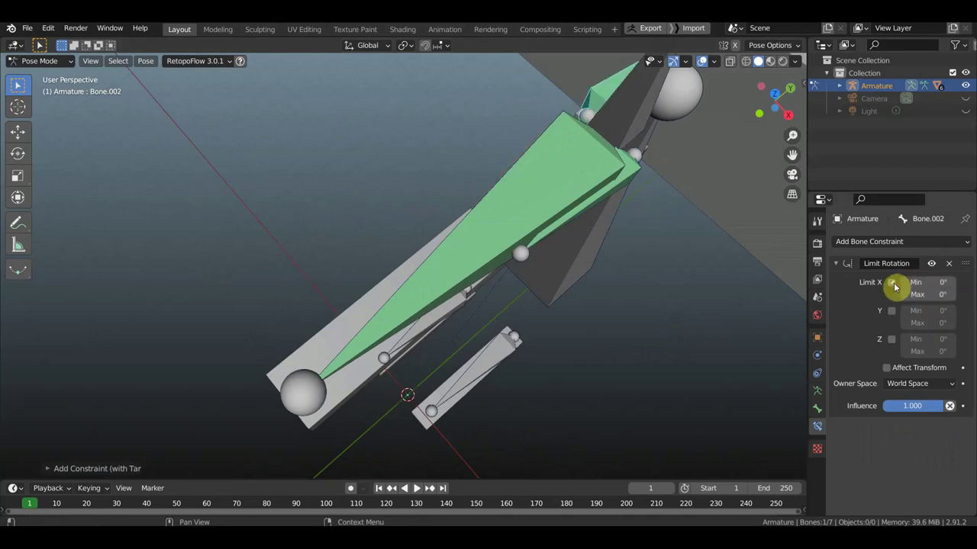
click(891, 311)
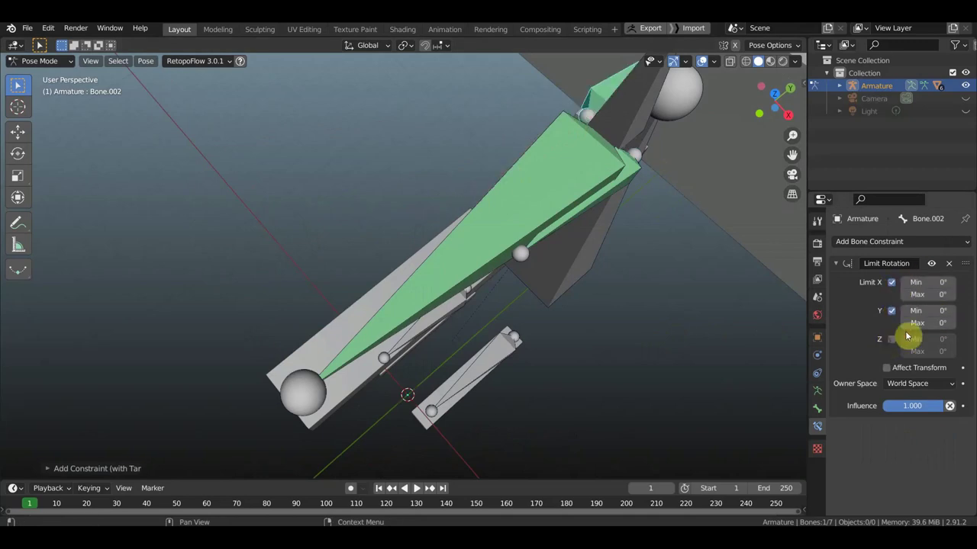
click(891, 340)
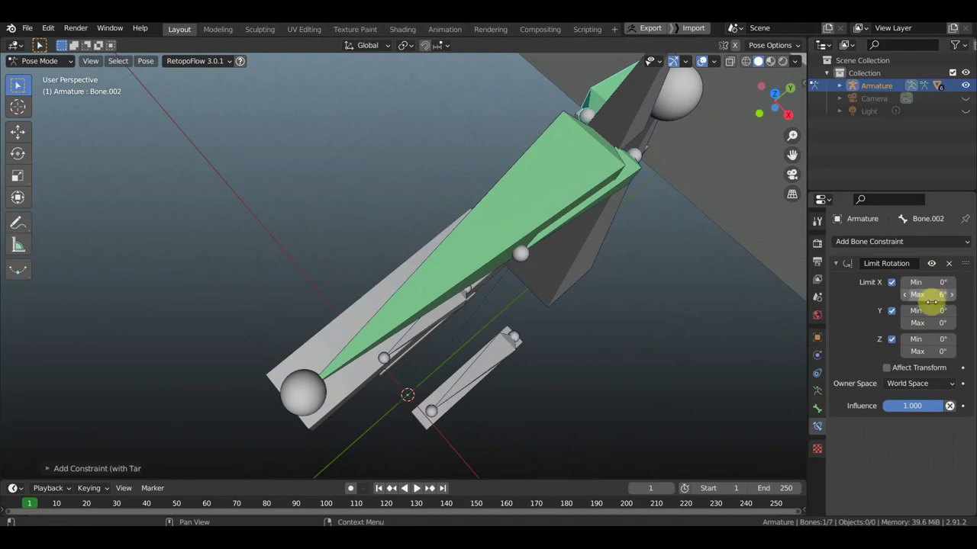
click(915, 385)
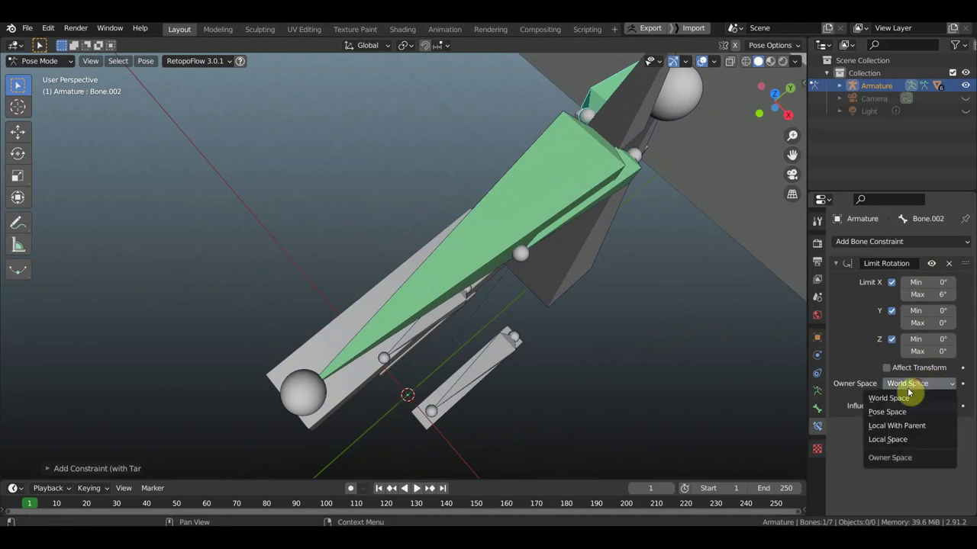
click(881, 441)
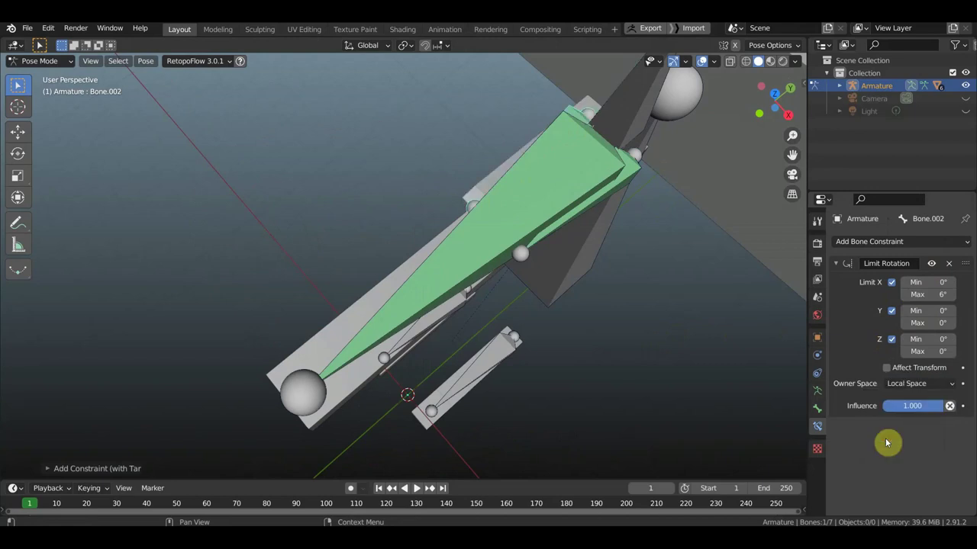
middle_drag(602, 464, 588, 347)
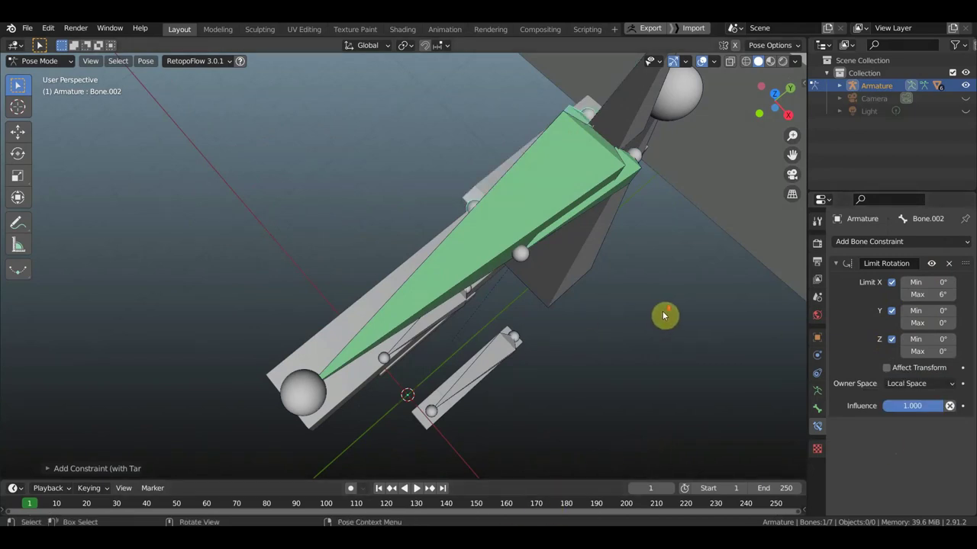
mouse_move(665, 316)
middle_down()
mouse_move(632, 312)
mouse_move(602, 254)
mouse_move(565, 255)
mouse_move(552, 169)
middle_up()
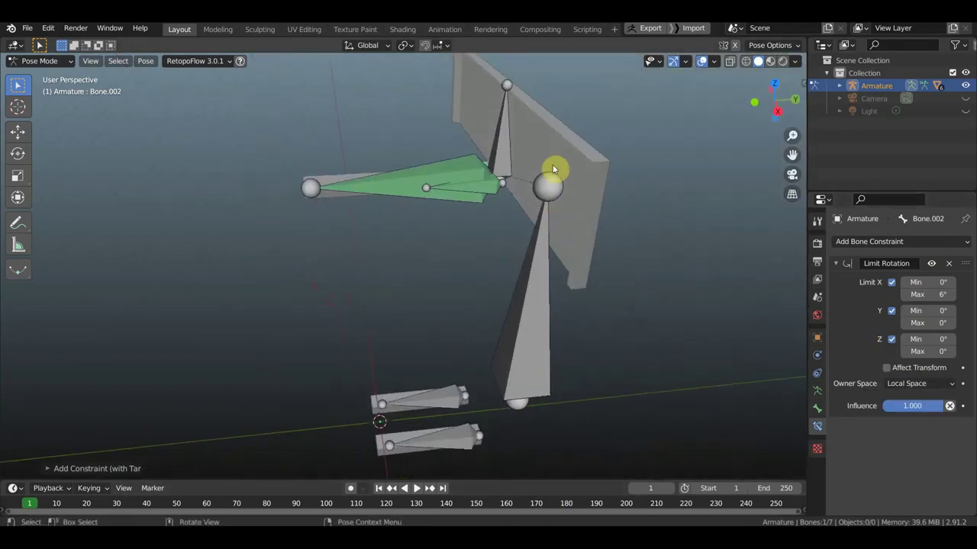
Select Bone.006 and rotate it about its hinge in the right-side view.
click(501, 132)
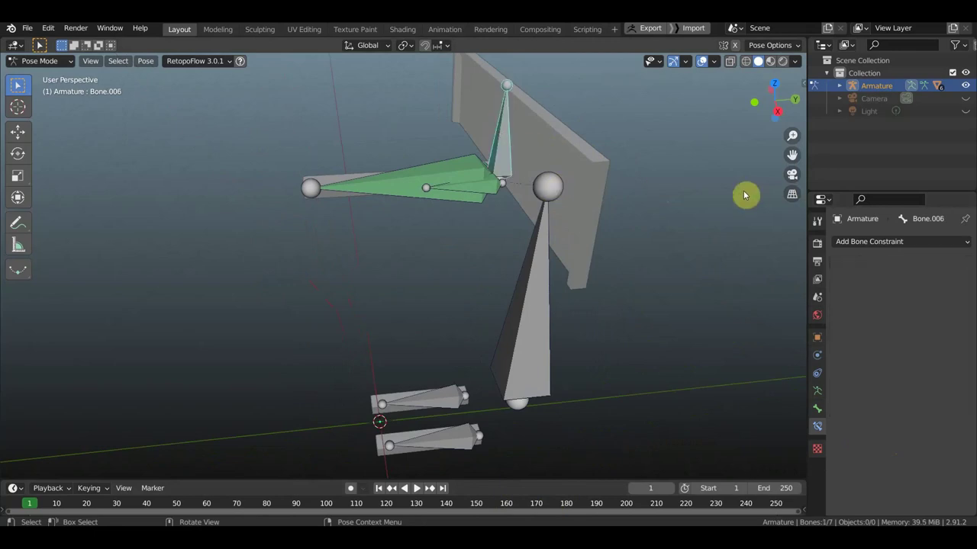
key(KP_3)
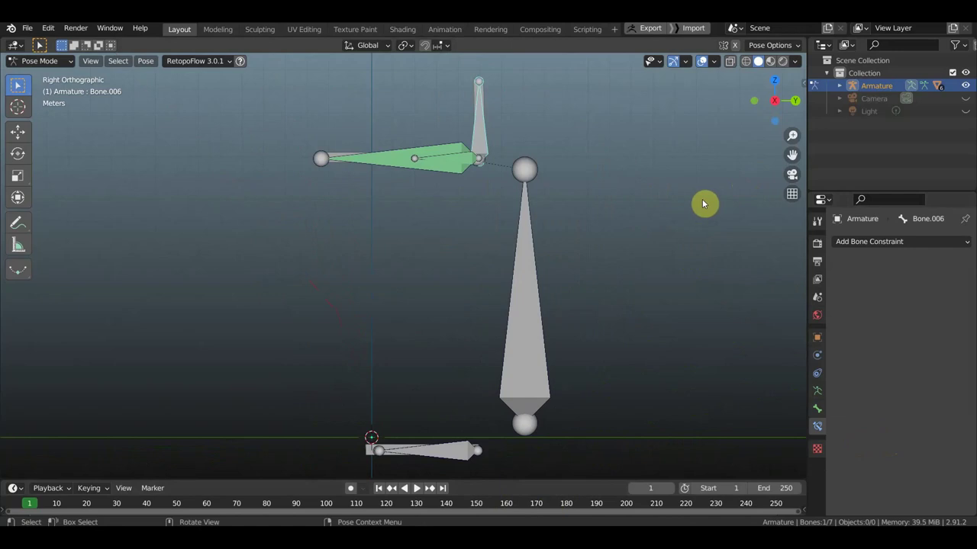
key(r)
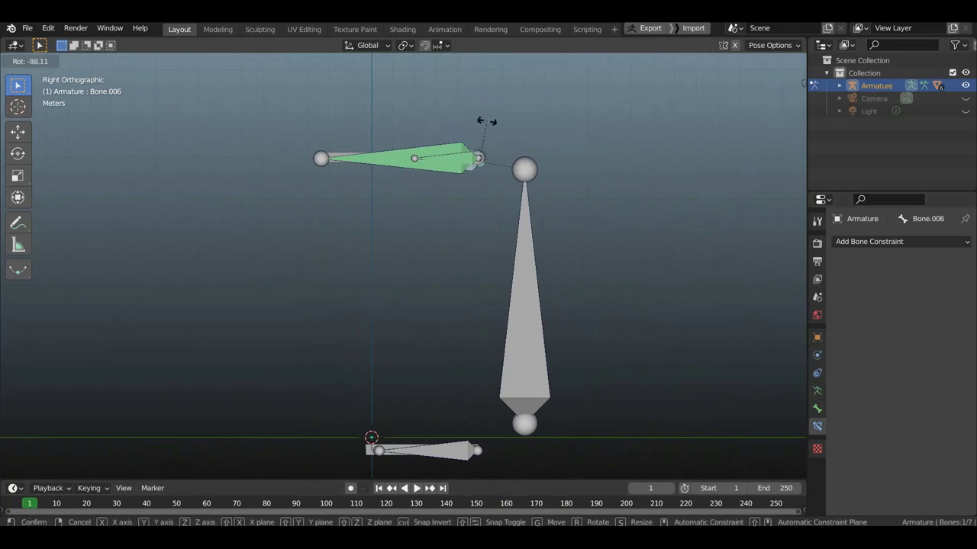
click(488, 126)
mouse_move(496, 135)
middle_down()
mouse_move(519, 246)
mouse_move(492, 273)
middle_up()
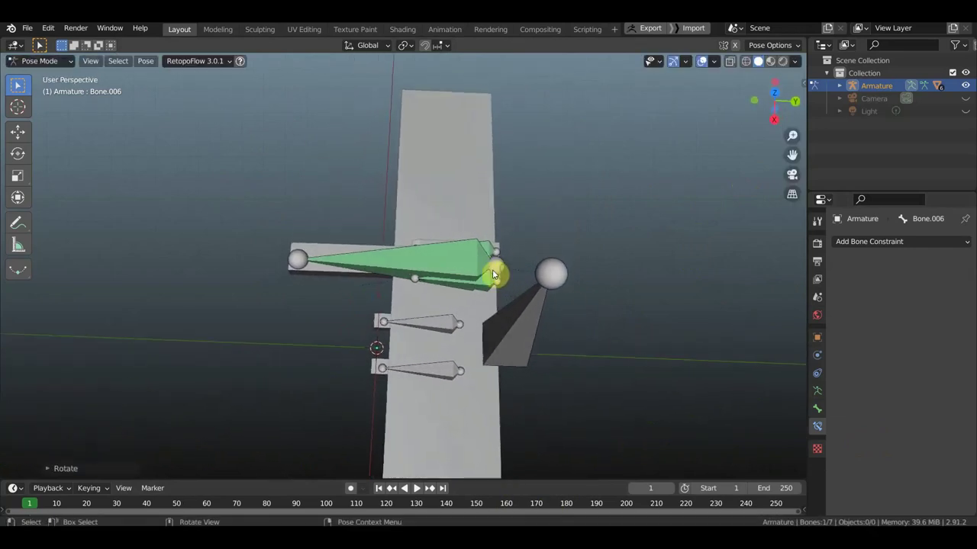
scroll(492, 273, down, 2)
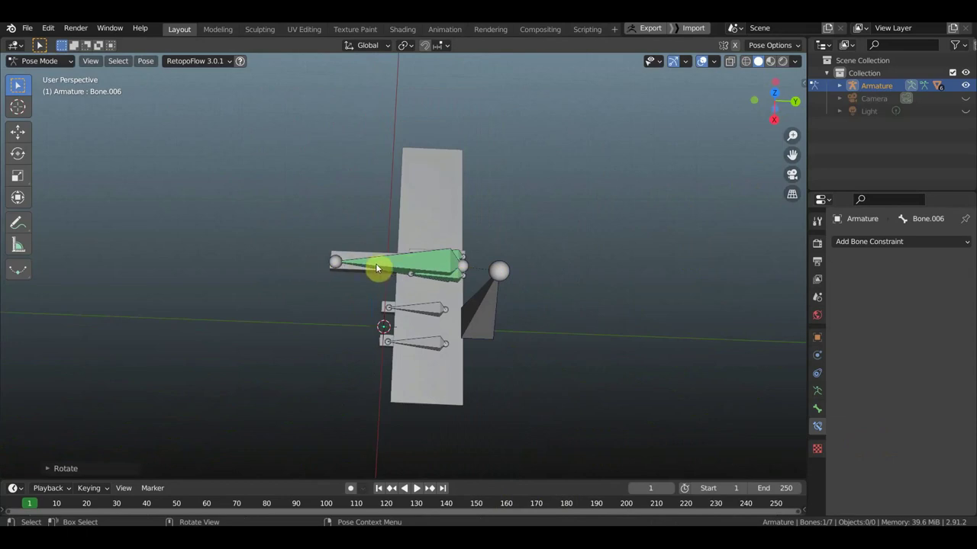
middle_drag(537, 275, 538, 181)
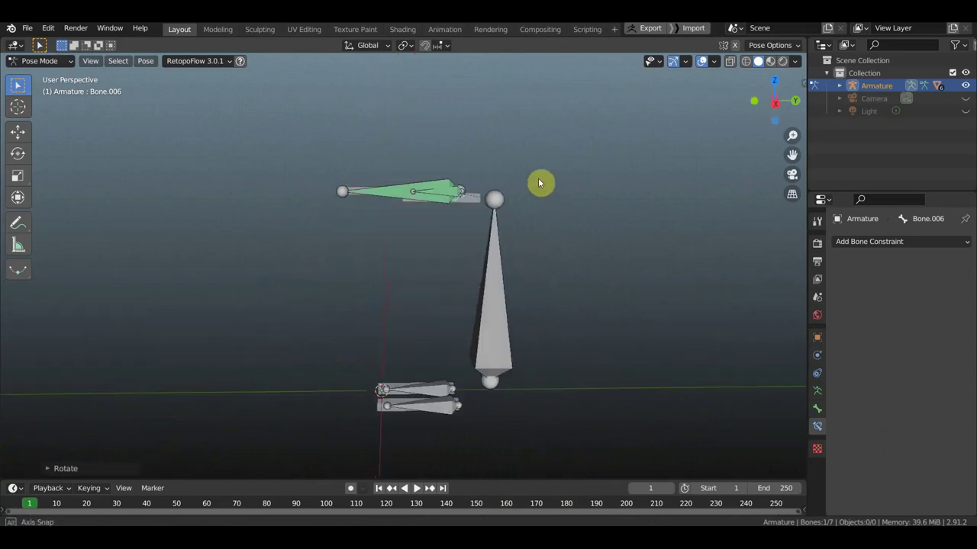
Check the rig from the top, then swing Bone.006 upward again from the right side.
key(KP_7)
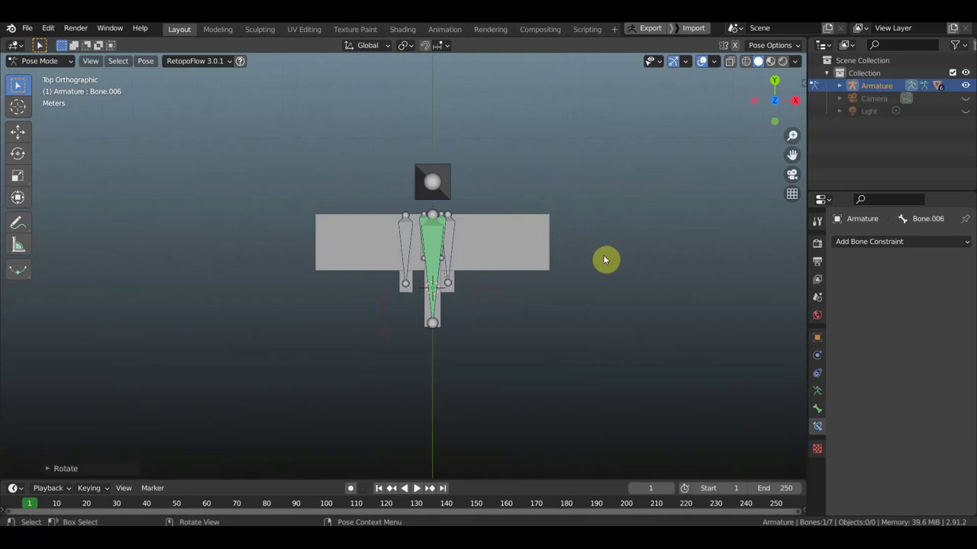
key(KP_3)
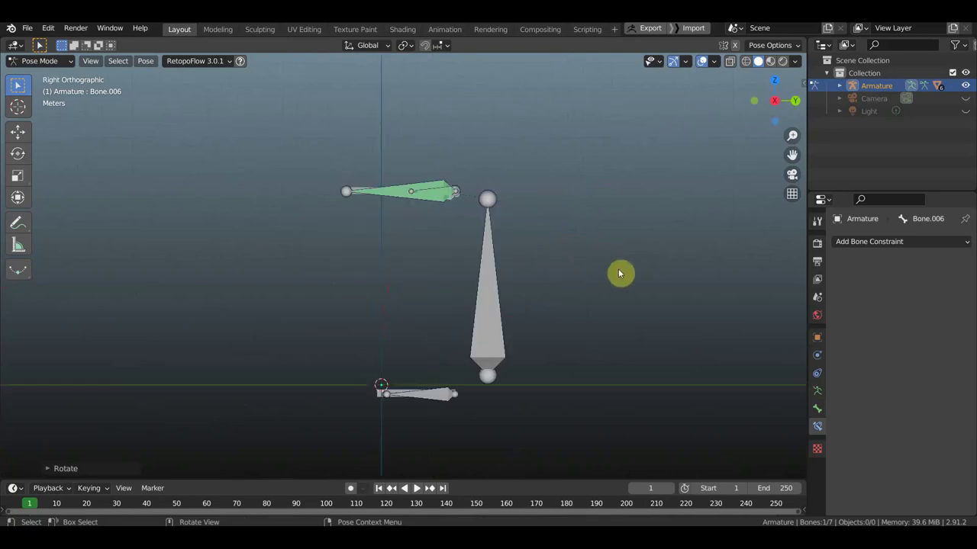
key(r)
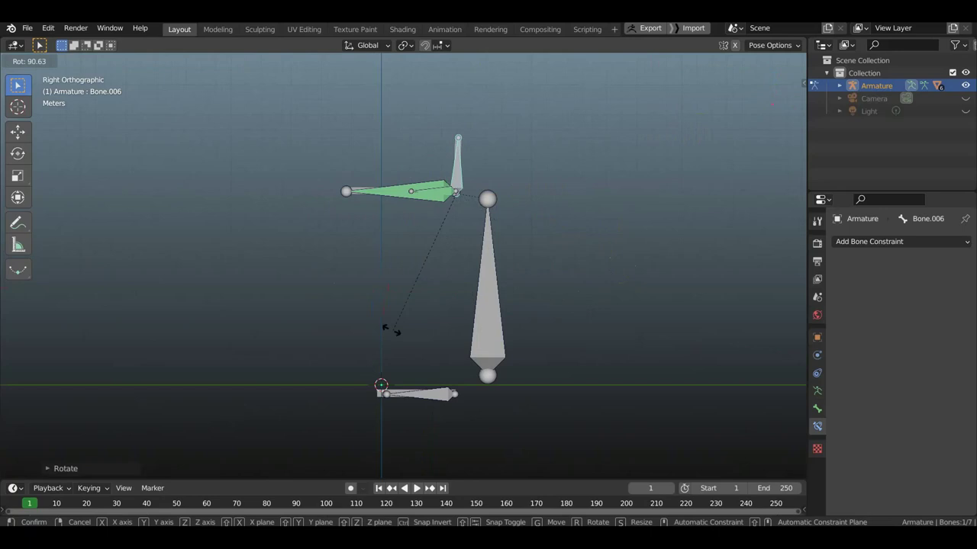
click(354, 315)
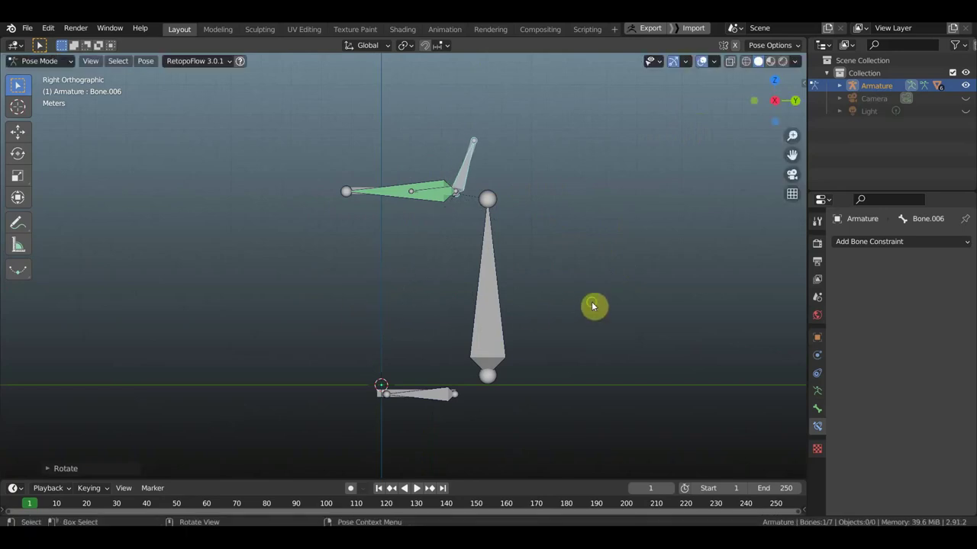
middle_drag(592, 306, 638, 327)
click(464, 398)
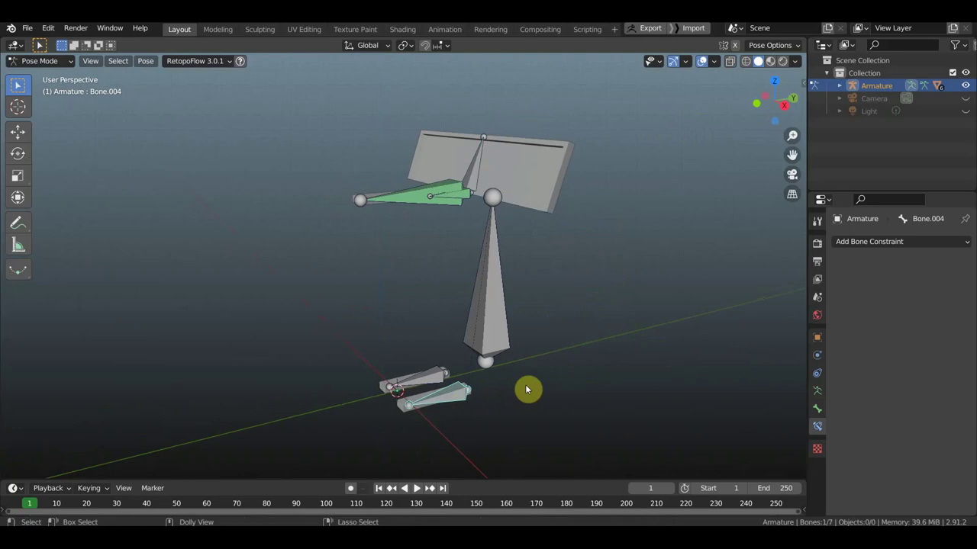
Add a Limit Rotation constraint to Bone.004 on X, Y and Z, with max X 6° in local space.
key(ctrl+shift+c)
click(498, 388)
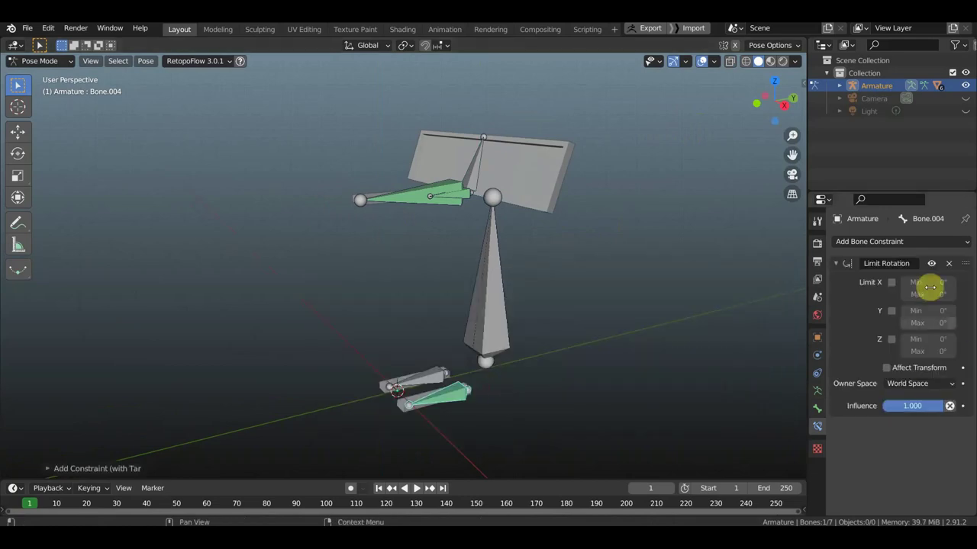
click(891, 282)
click(891, 311)
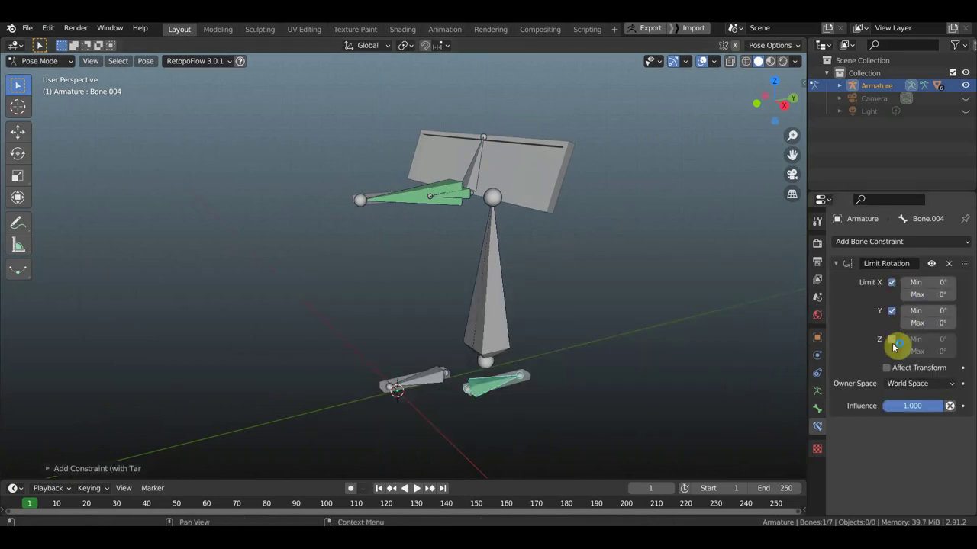
click(891, 340)
click(943, 294)
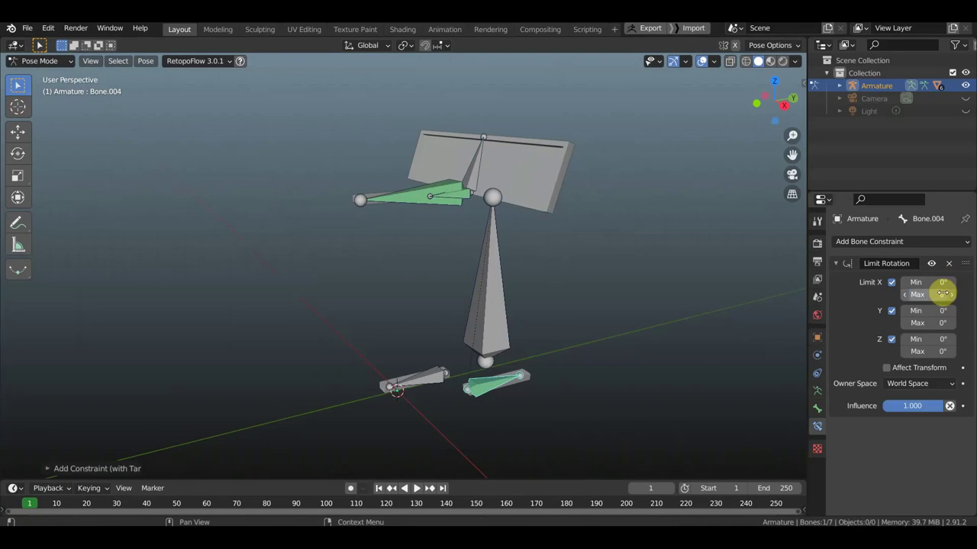
drag(943, 294, 948, 295)
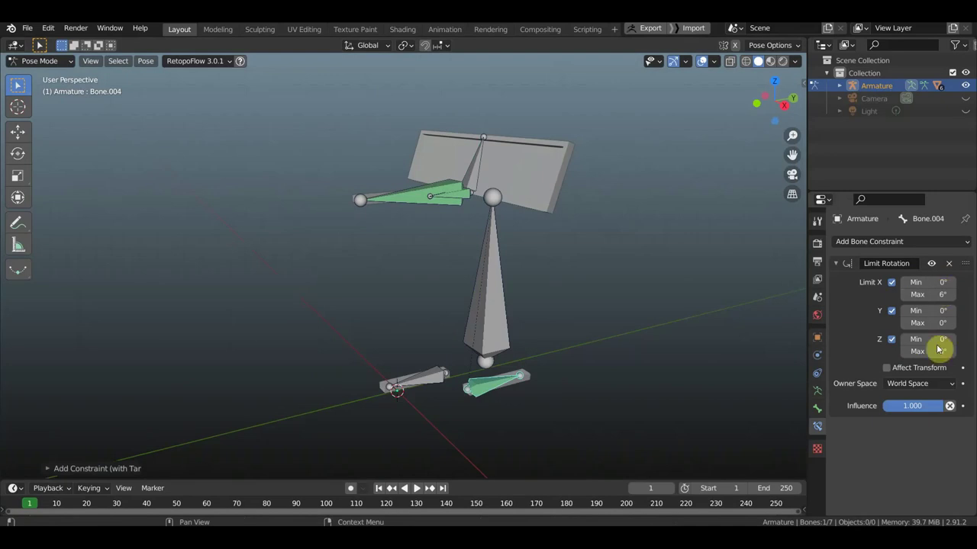
click(918, 383)
click(891, 439)
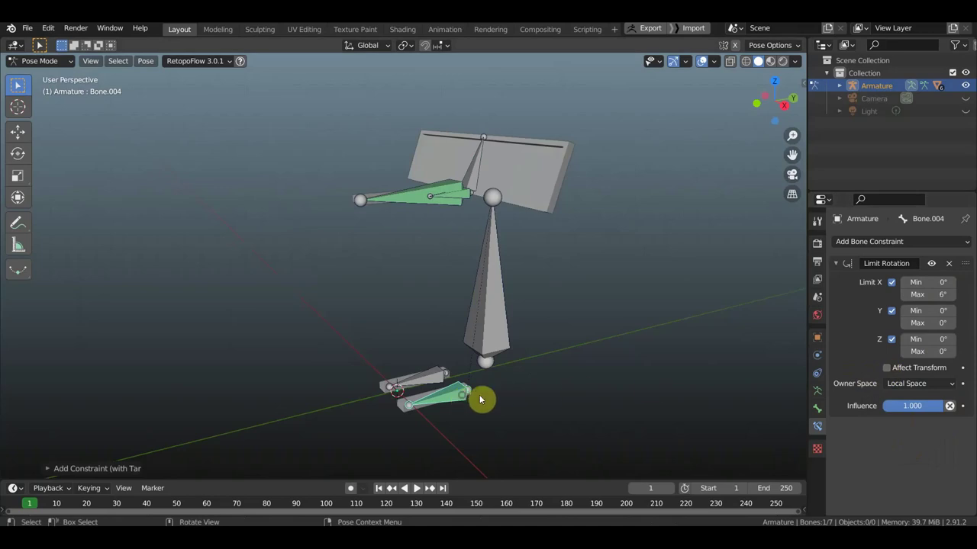
Test-rotate Bone.004 against its limits, then undo the test rotation.
key(r)
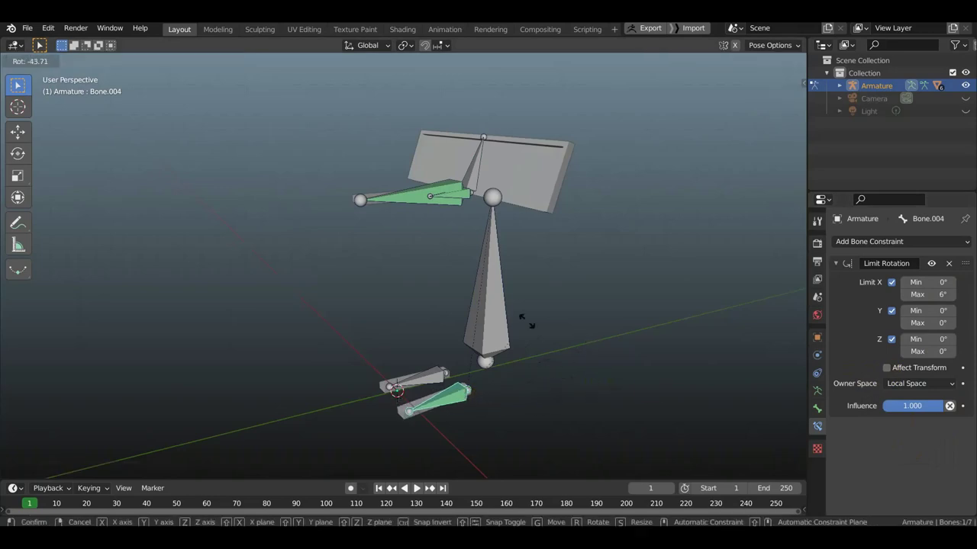
click(537, 367)
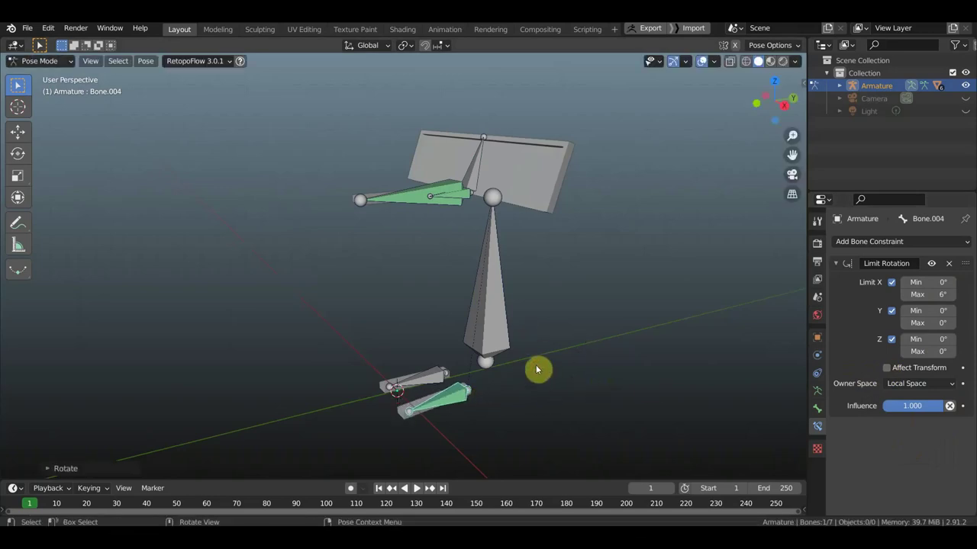
key(ctrl+z)
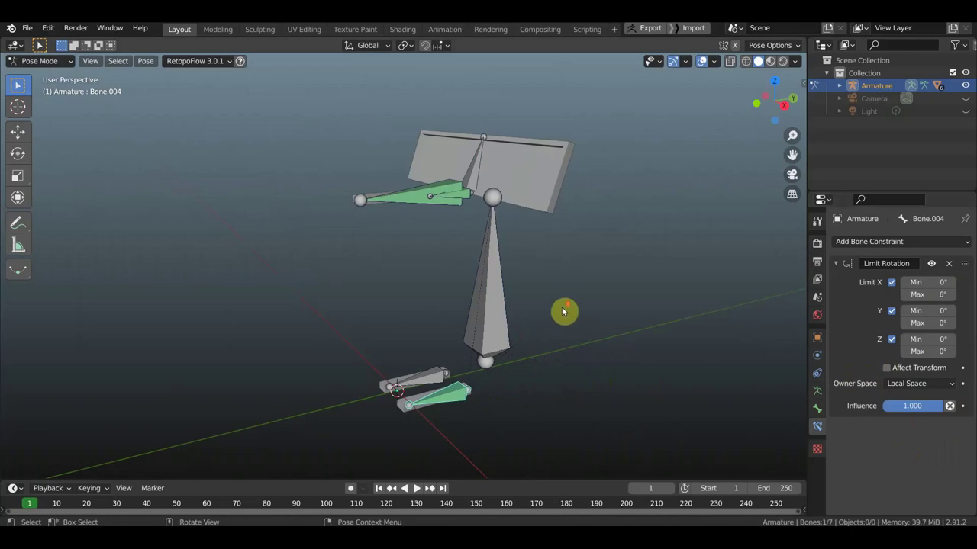
mouse_move(536, 369)
middle_down()
mouse_move(577, 315)
mouse_move(662, 365)
middle_up()
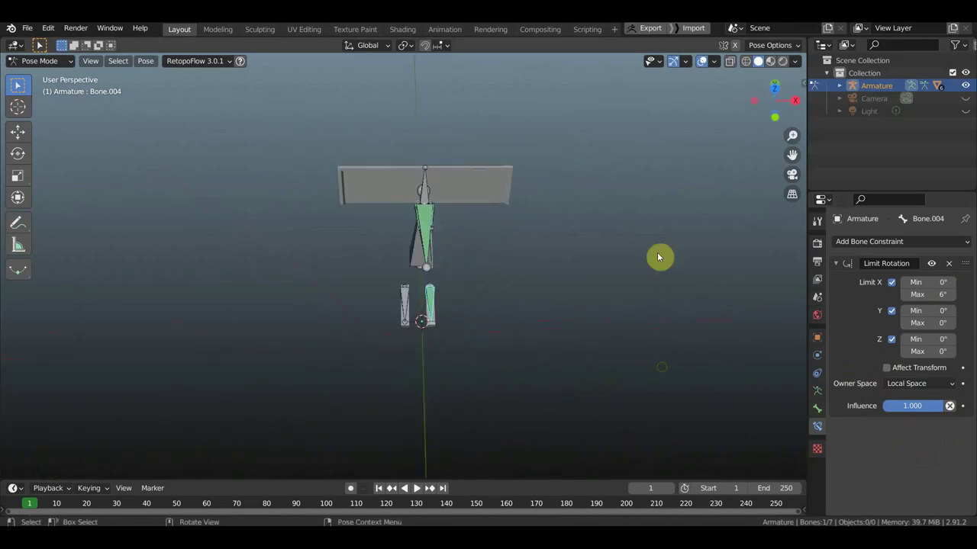
With Bone.001 selected, switch the armature's Display As from Octahedral to Wire.
click(425, 254)
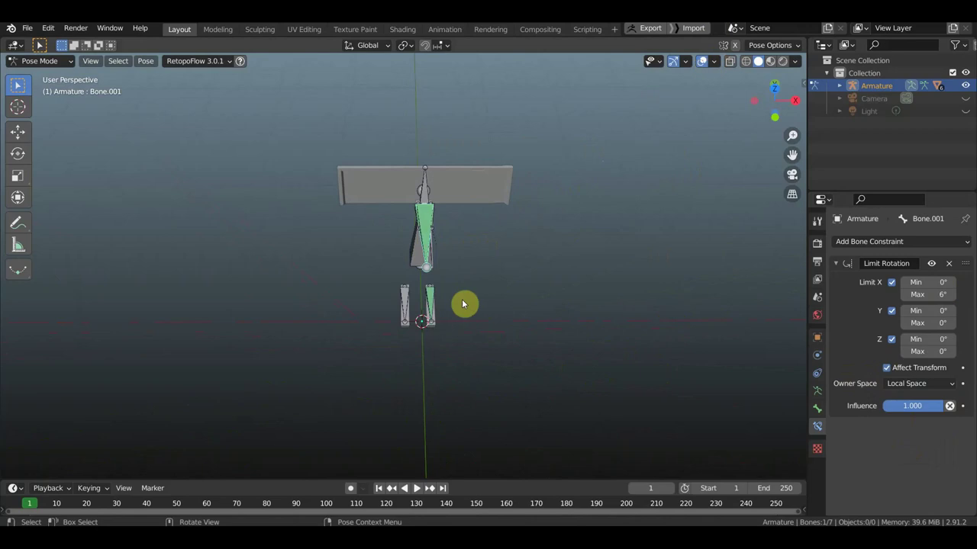
click(815, 390)
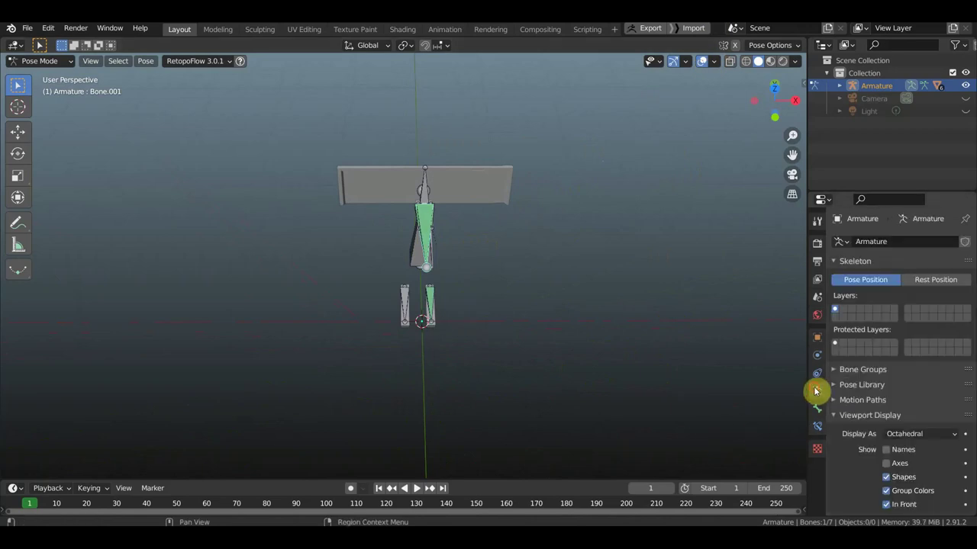
click(925, 433)
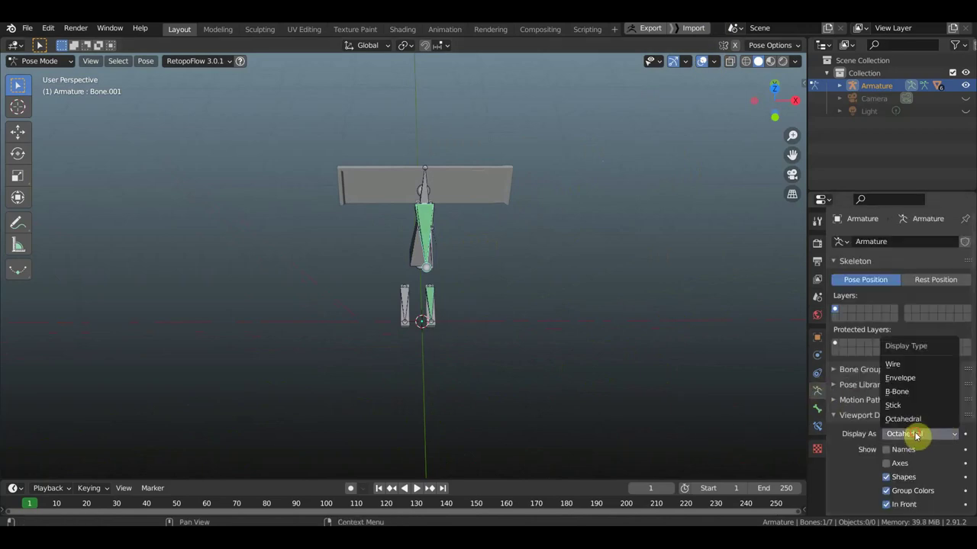
click(899, 364)
middle_drag(563, 363, 501, 352)
Switch the viewport to Material Preview shading and orbit around the mechanism.
scroll(503, 347, up, 3)
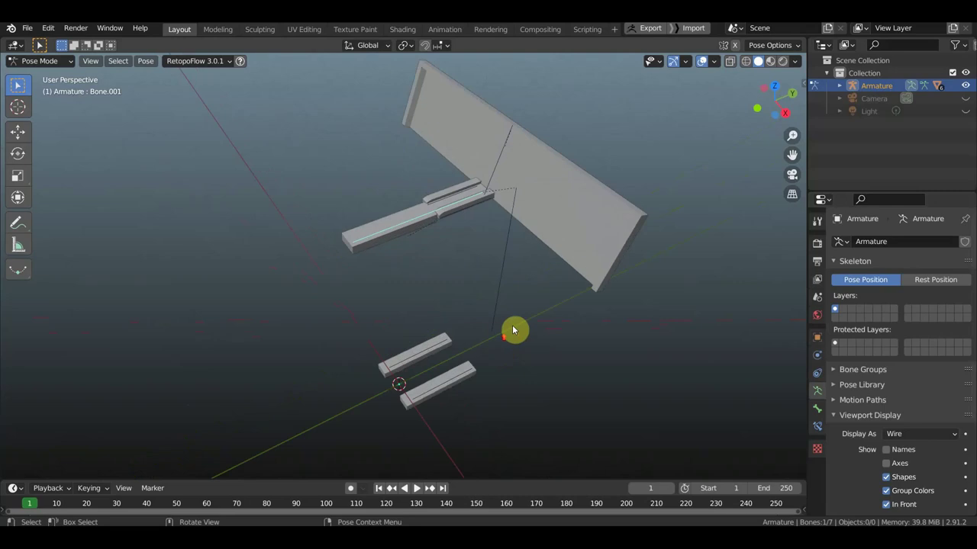
click(786, 64)
click(771, 62)
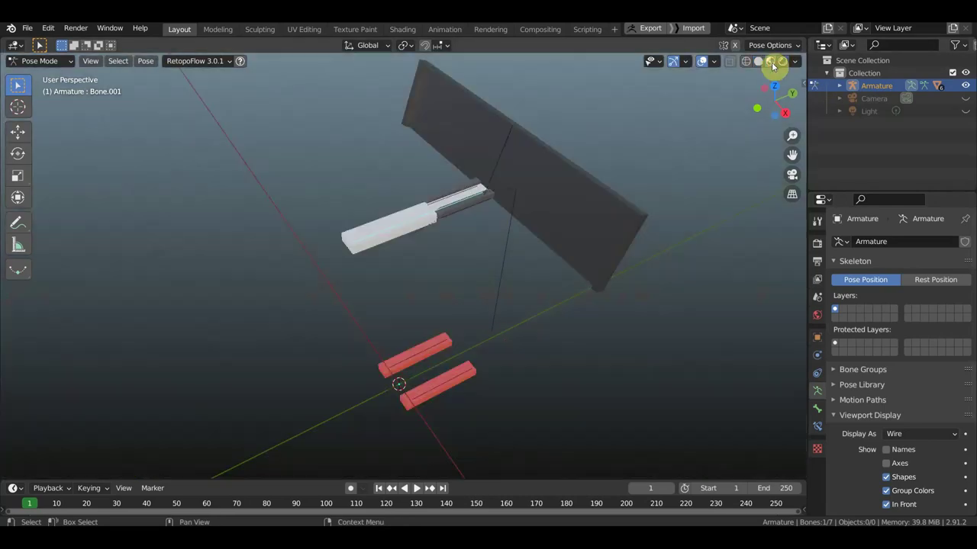
mouse_move(650, 226)
middle_down()
mouse_move(692, 217)
mouse_move(459, 200)
mouse_move(453, 239)
mouse_move(496, 206)
mouse_move(520, 239)
mouse_move(447, 166)
mouse_move(493, 148)
mouse_move(525, 223)
middle_up()
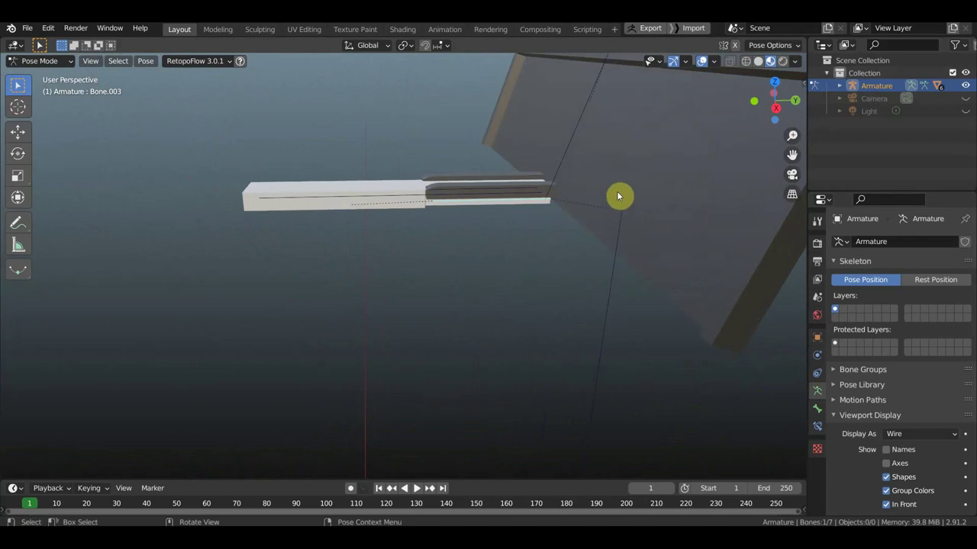
Test-rotate the bones Bone.003, Bone.001 and the lower bar's Bone.004 in turn.
key(r)
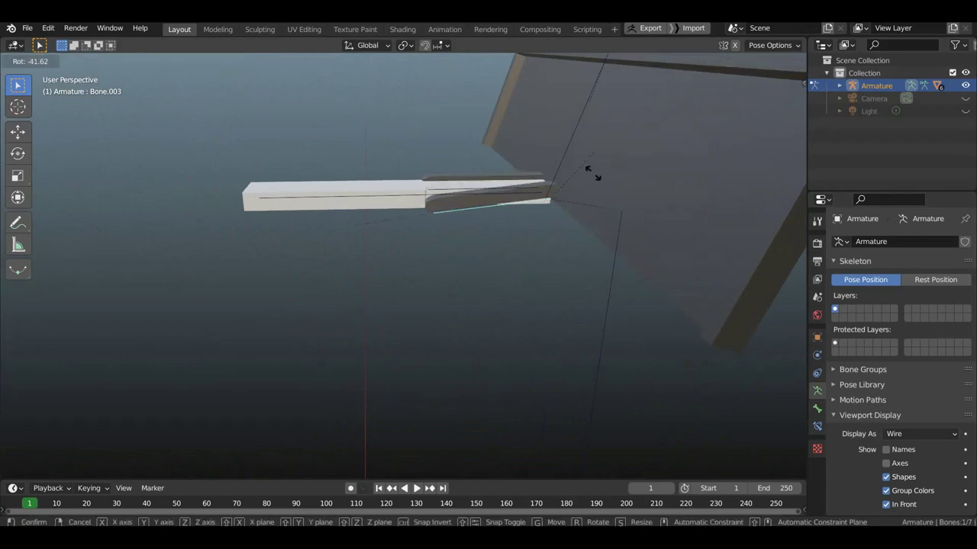
click(550, 217)
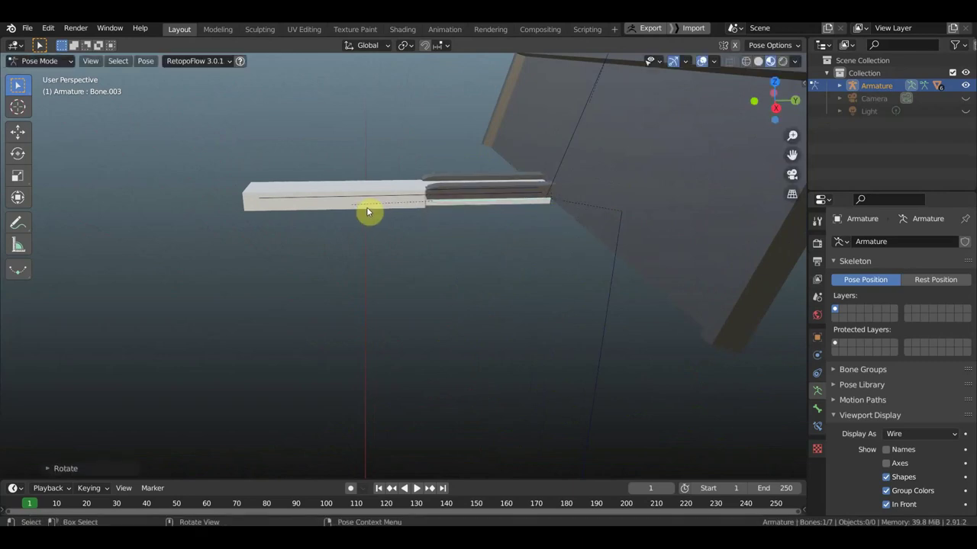
click(393, 200)
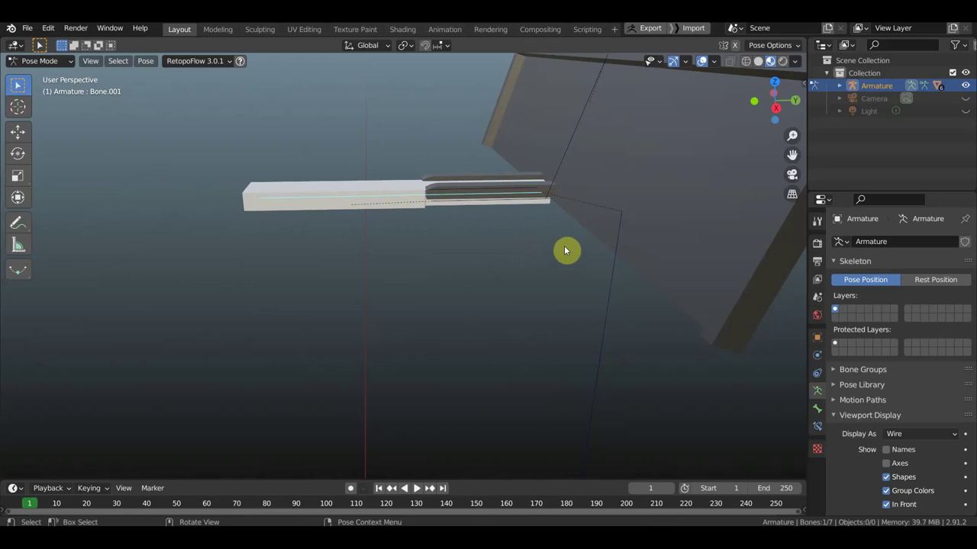
key(r)
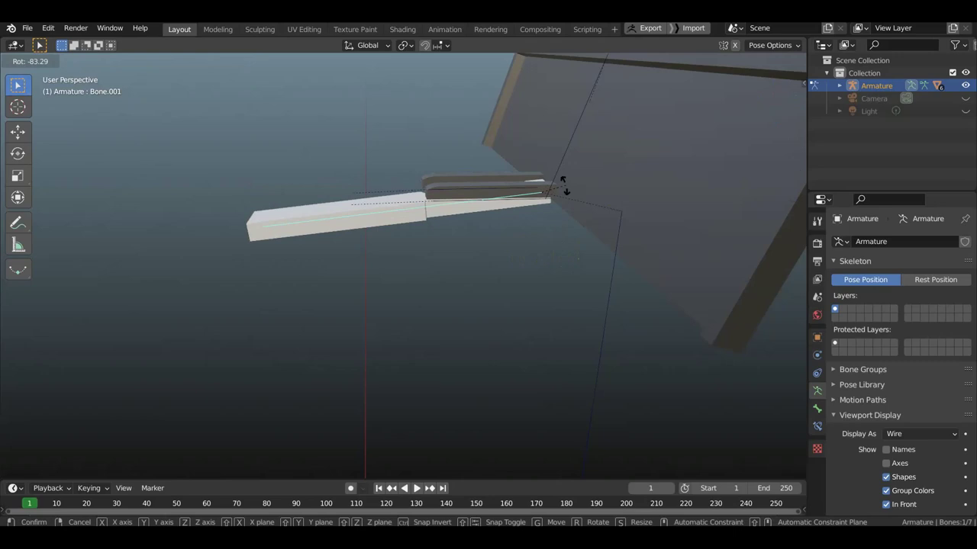
click(572, 231)
mouse_move(591, 183)
middle_down()
mouse_move(529, 379)
mouse_move(584, 267)
mouse_move(573, 176)
mouse_move(448, 337)
middle_up()
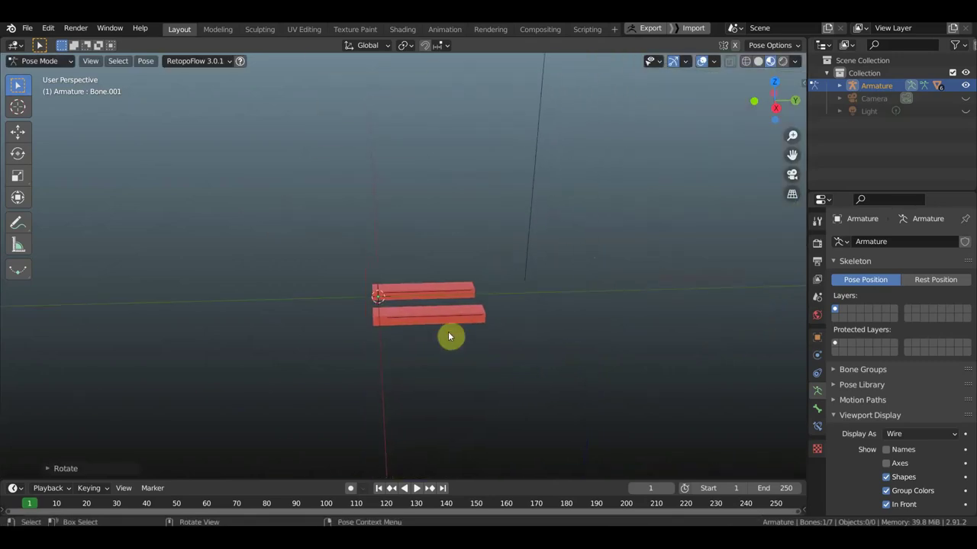
click(464, 321)
key(r)
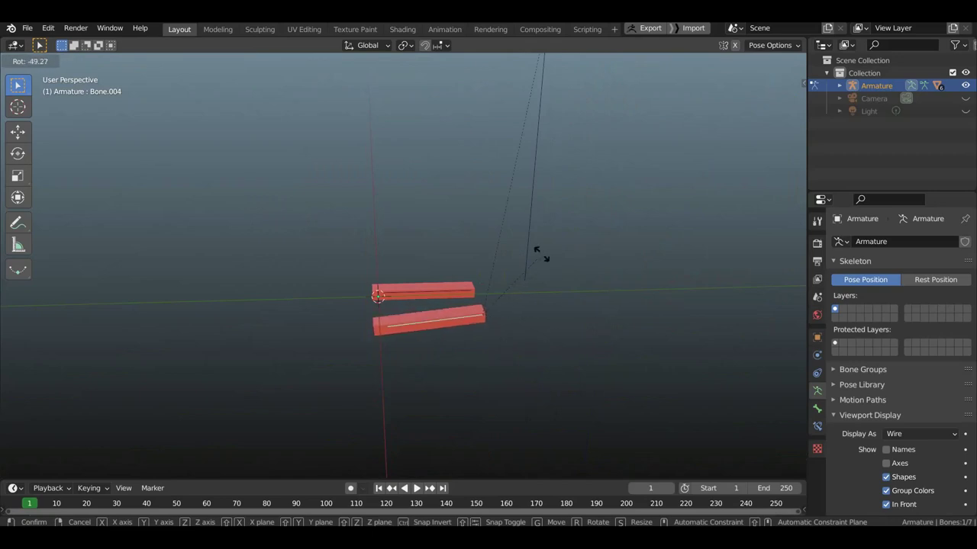
click(510, 362)
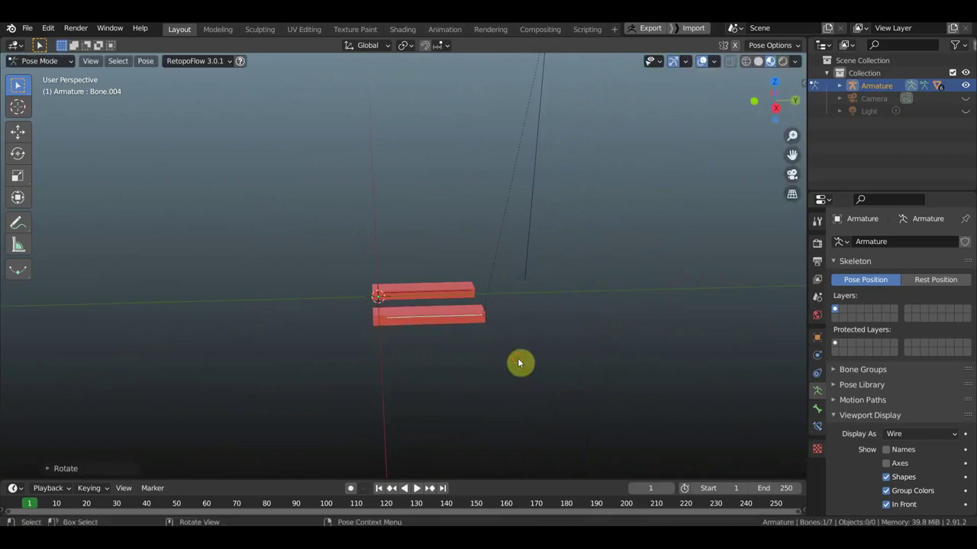
Check the mechanism from the right view, then orbit closer around the blade and slider.
key(KP_3)
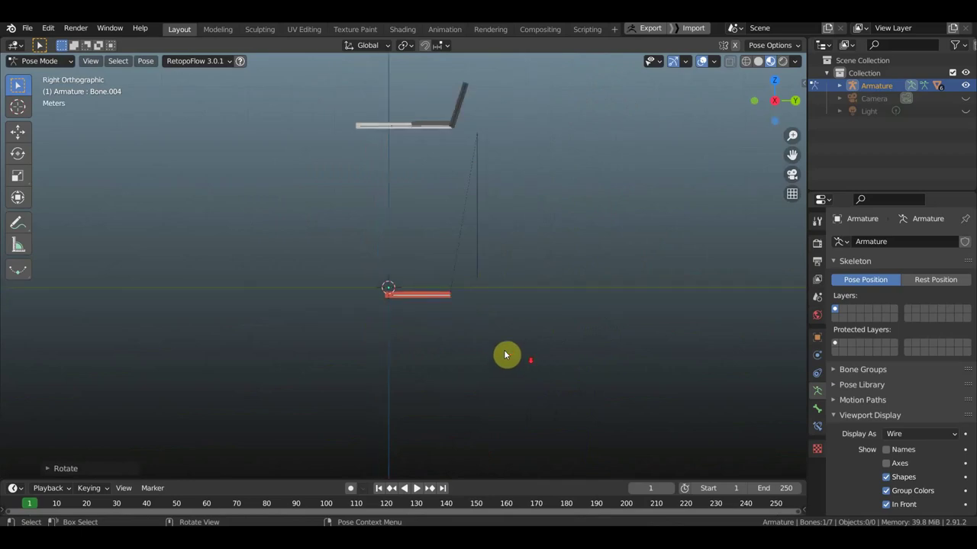
mouse_move(506, 355)
middle_down()
mouse_move(570, 294)
mouse_move(525, 334)
middle_up()
scroll(522, 333, up, 4)
mouse_move(494, 283)
middle_down()
mouse_move(437, 206)
mouse_move(508, 194)
mouse_move(497, 192)
mouse_move(536, 163)
mouse_move(501, 162)
mouse_move(477, 194)
mouse_move(524, 201)
mouse_move(393, 190)
middle_up()
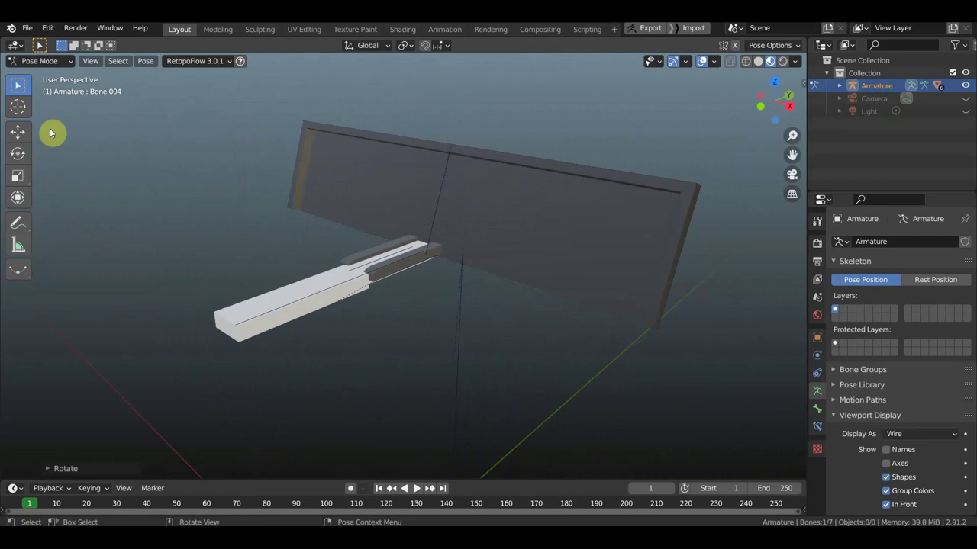
click(61, 61)
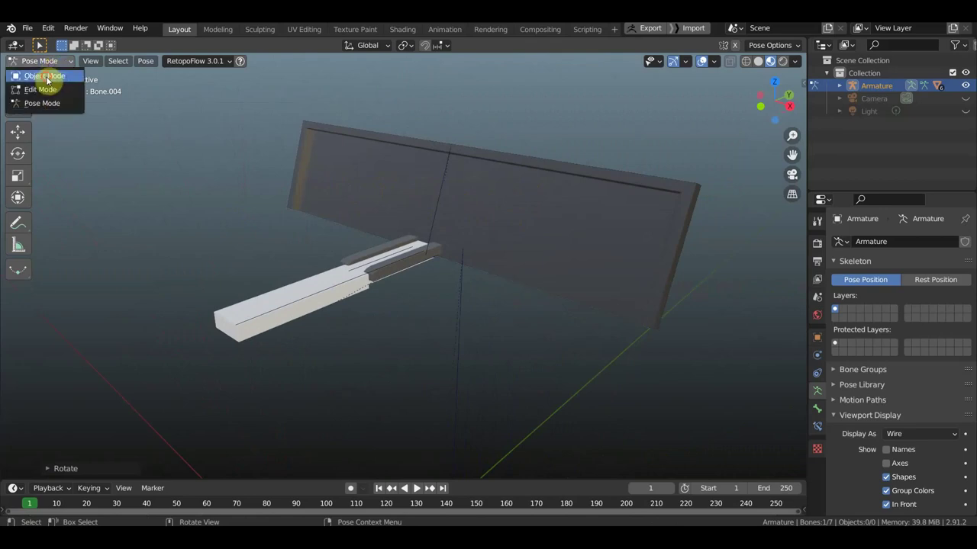
In Object Mode, add a new cube and raise it up to the wall.
click(48, 76)
key(shift+a)
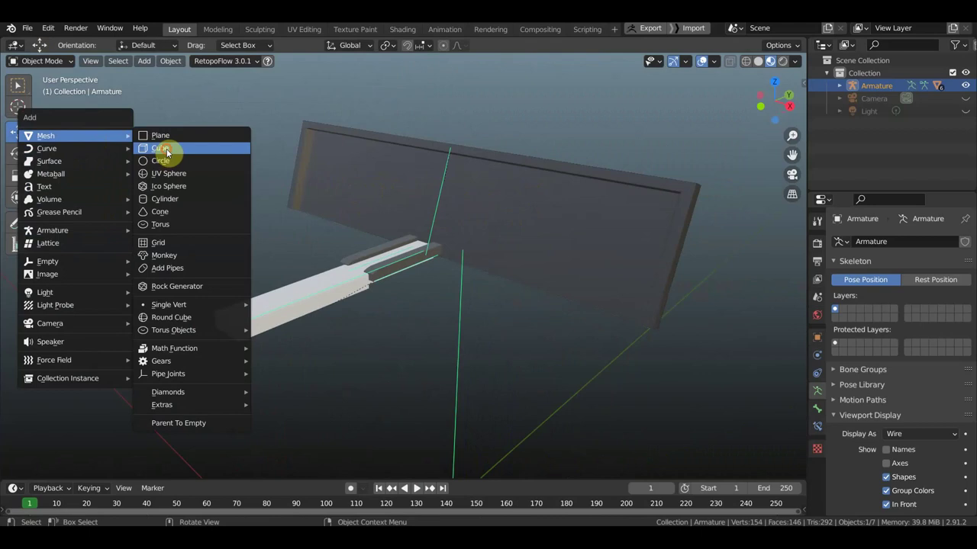
click(163, 150)
scroll(390, 316, down, 1)
mouse_move(391, 316)
middle_down()
mouse_move(467, 323)
mouse_move(462, 298)
mouse_move(455, 358)
mouse_move(466, 383)
middle_up()
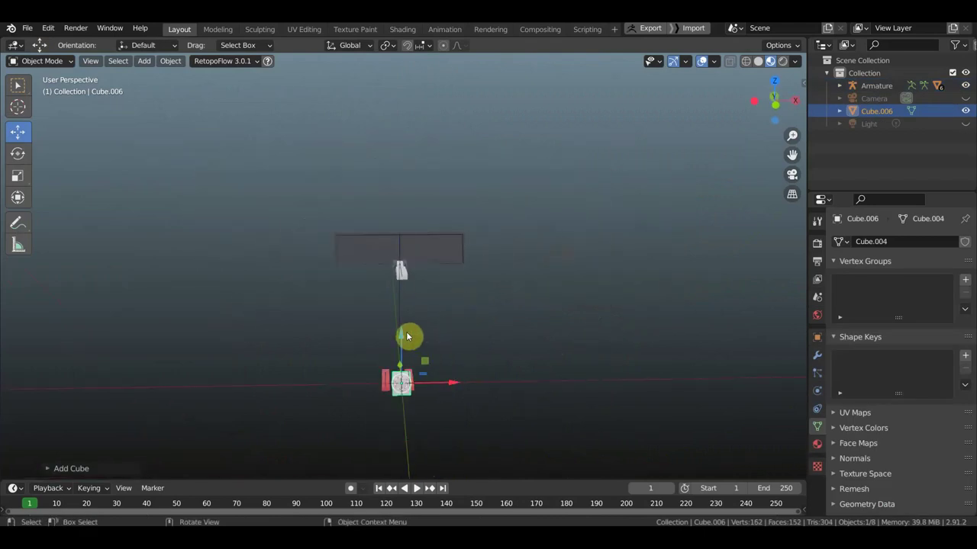
drag(401, 319, 412, 200)
Scale the cube into a small thin plate and slide it along Y toward the wall panel.
mouse_move(451, 236)
middle_down()
mouse_move(499, 262)
mouse_move(417, 257)
middle_up()
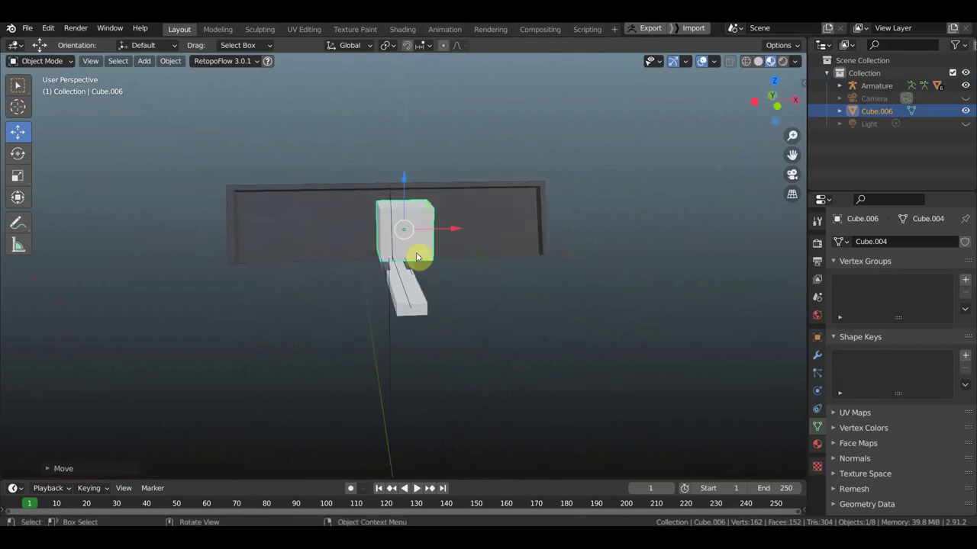
click(17, 198)
drag(446, 232, 593, 242)
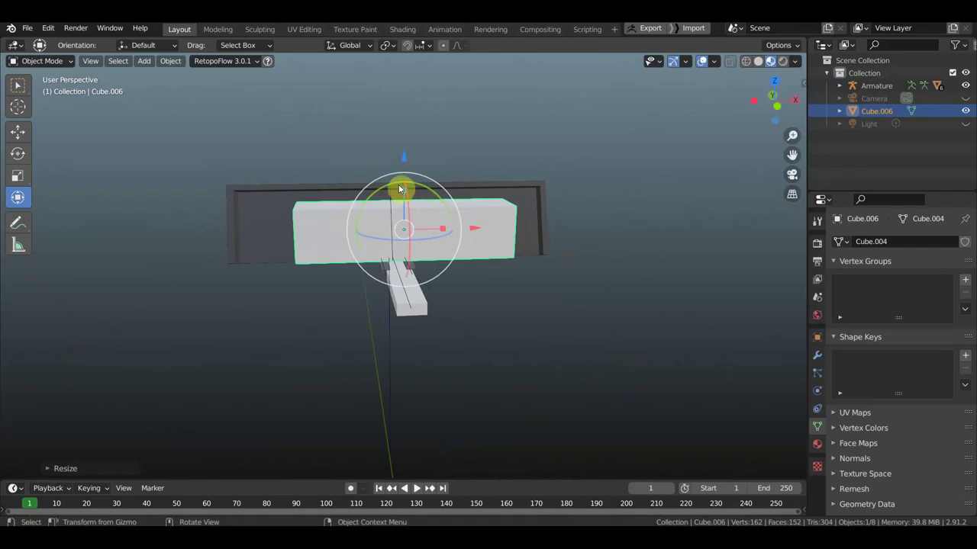
mouse_move(403, 193)
mouse_down()
mouse_move(402, 229)
mouse_move(447, 237)
mouse_move(428, 226)
mouse_up()
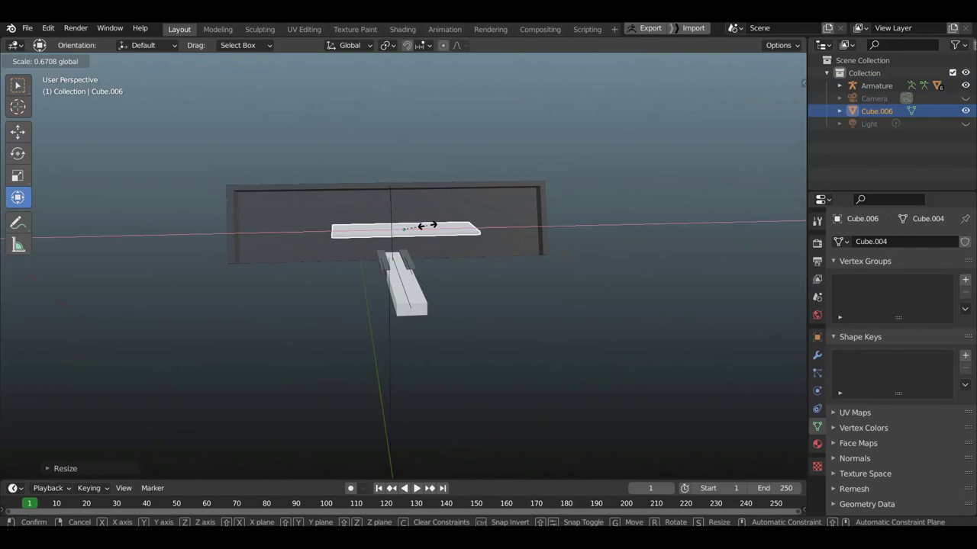
drag(422, 227, 423, 227)
middle_drag(423, 228, 530, 257)
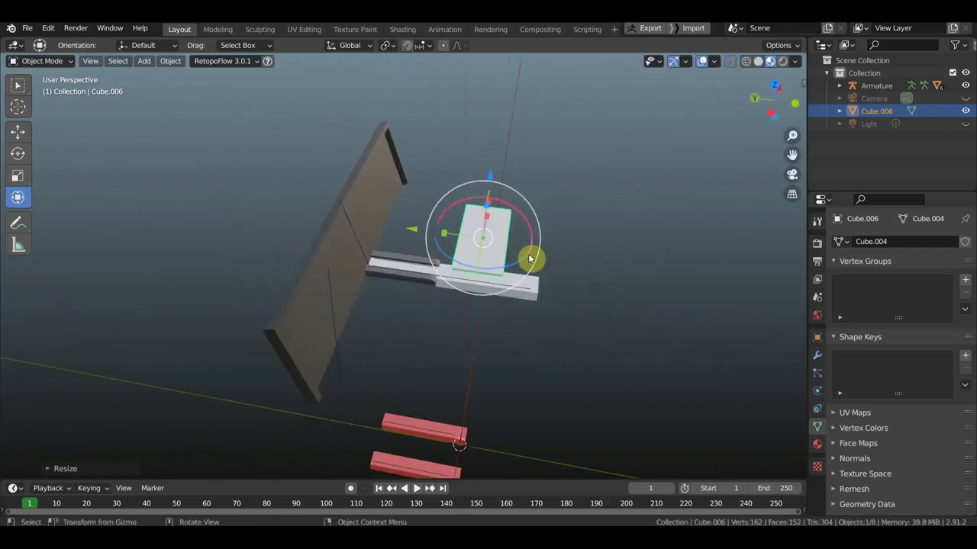
mouse_move(446, 233)
mouse_down()
mouse_move(456, 231)
mouse_move(471, 259)
mouse_up()
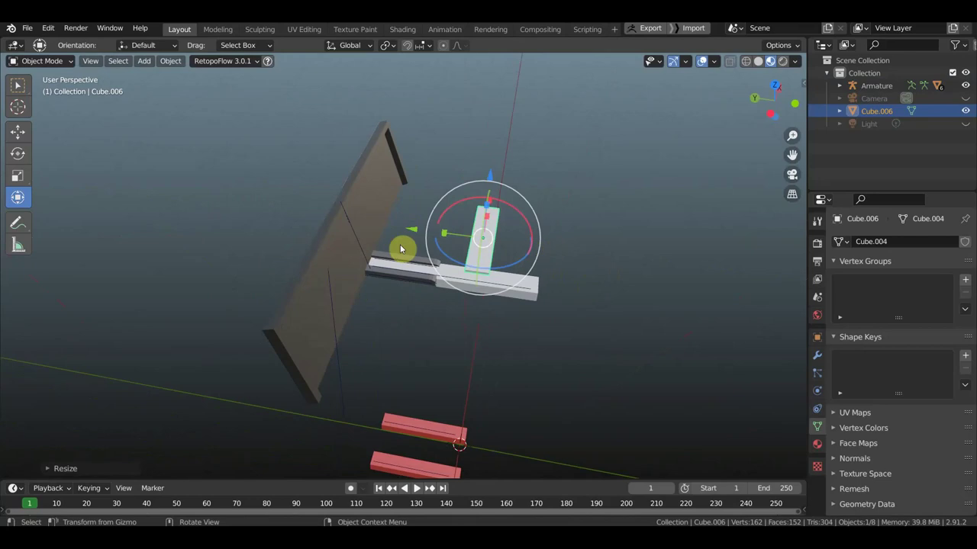
drag(415, 230, 295, 224)
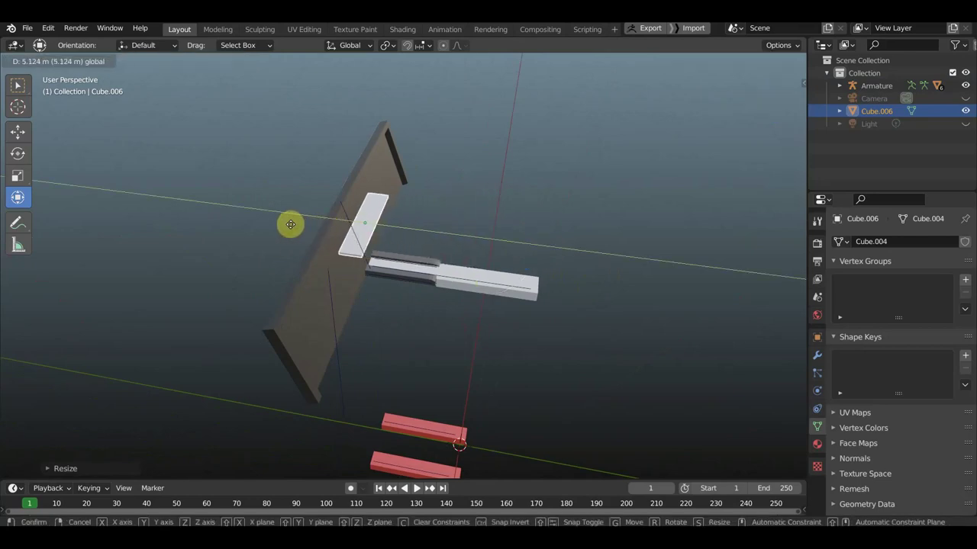
drag(290, 224, 292, 224)
mouse_move(380, 215)
middle_down()
mouse_move(387, 189)
mouse_move(328, 144)
middle_up()
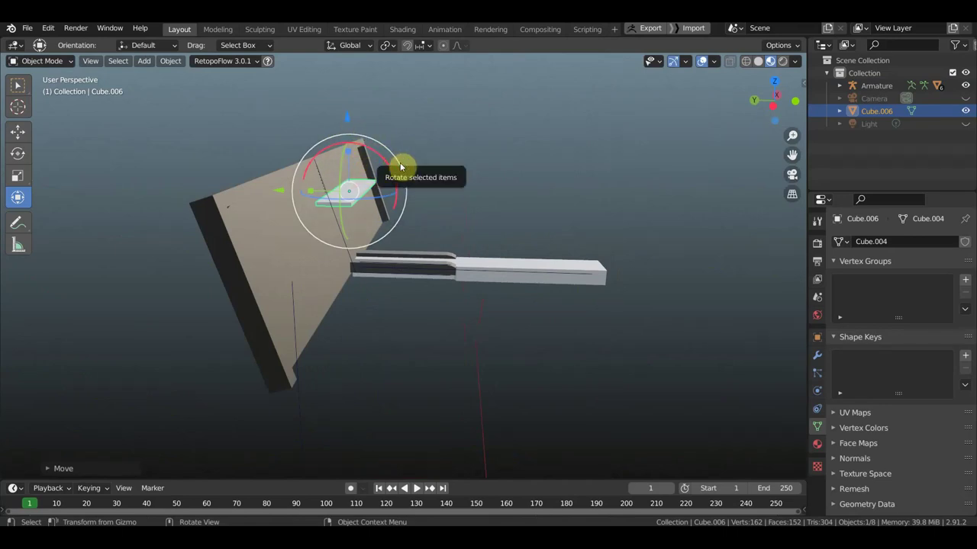
Rotate the plate in the right view to match the wall panel's tilt.
mouse_move(447, 170)
middle_down()
mouse_move(465, 170)
mouse_move(414, 178)
middle_up()
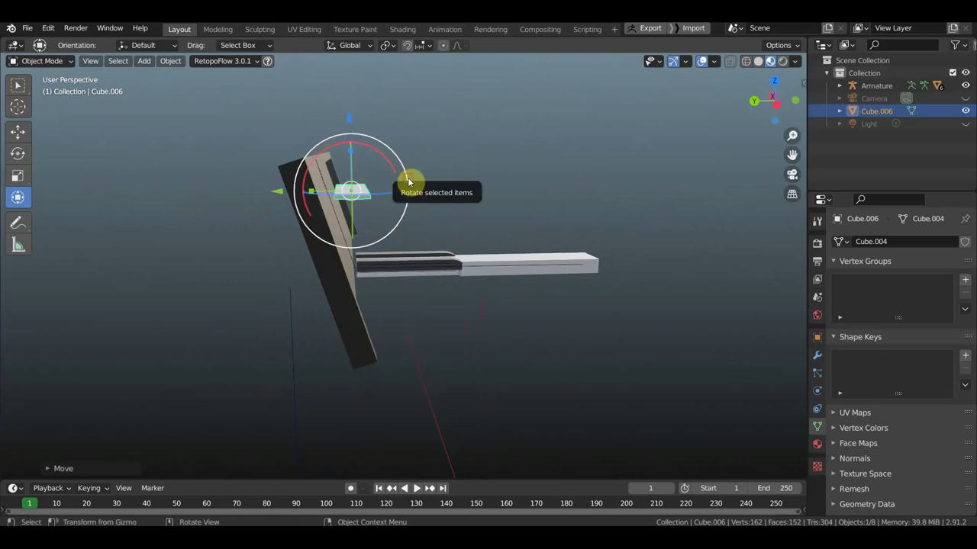
drag(408, 181, 403, 164)
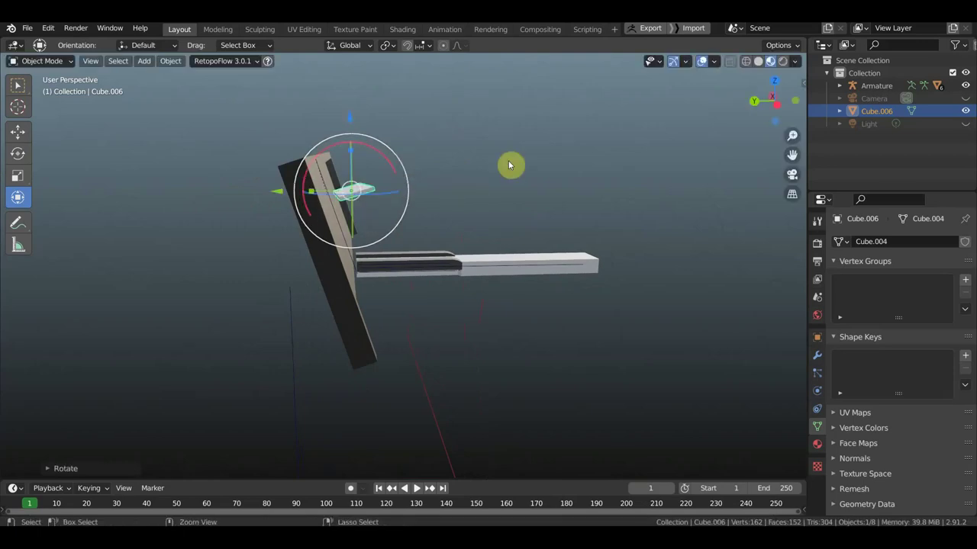
key(KP_3)
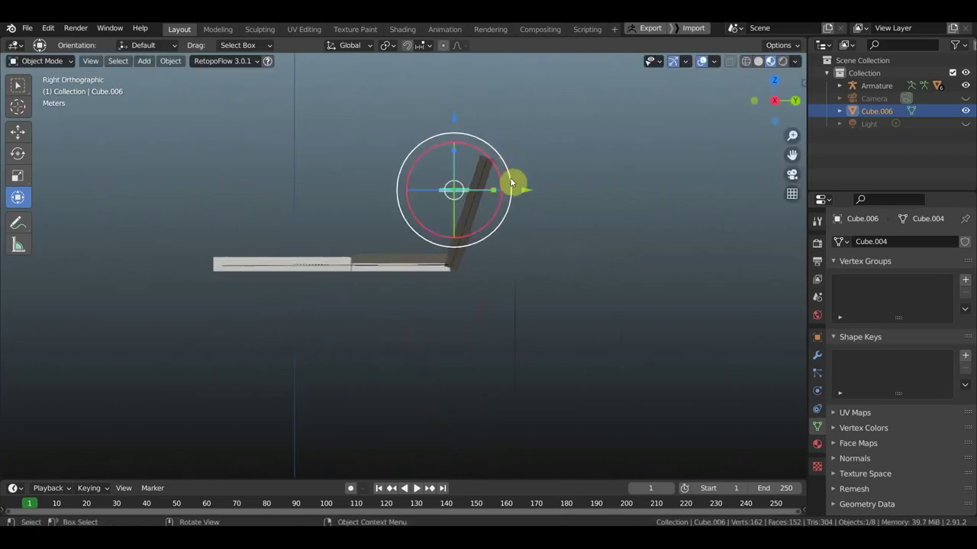
drag(507, 182, 507, 204)
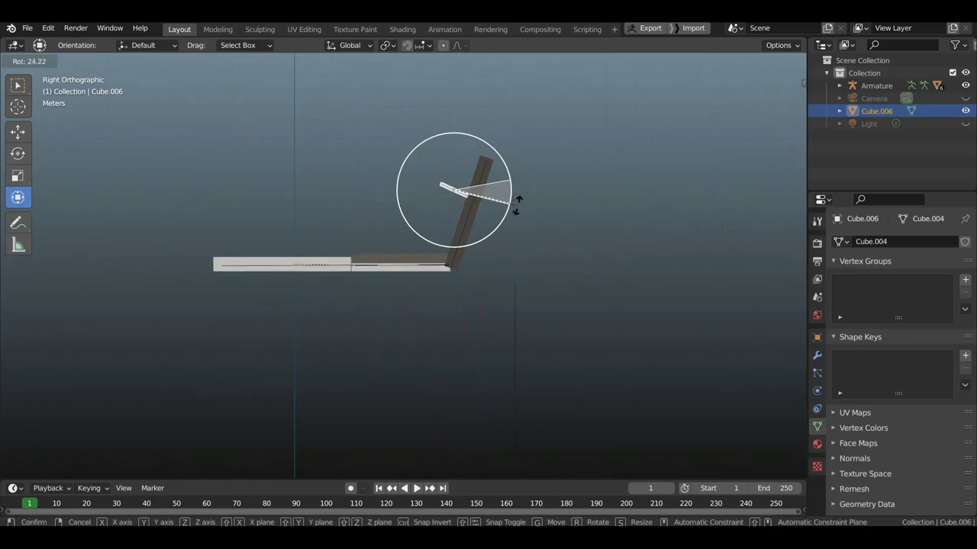
drag(517, 204, 522, 207)
scroll(536, 203, up, 3)
scroll(565, 234, up, 1)
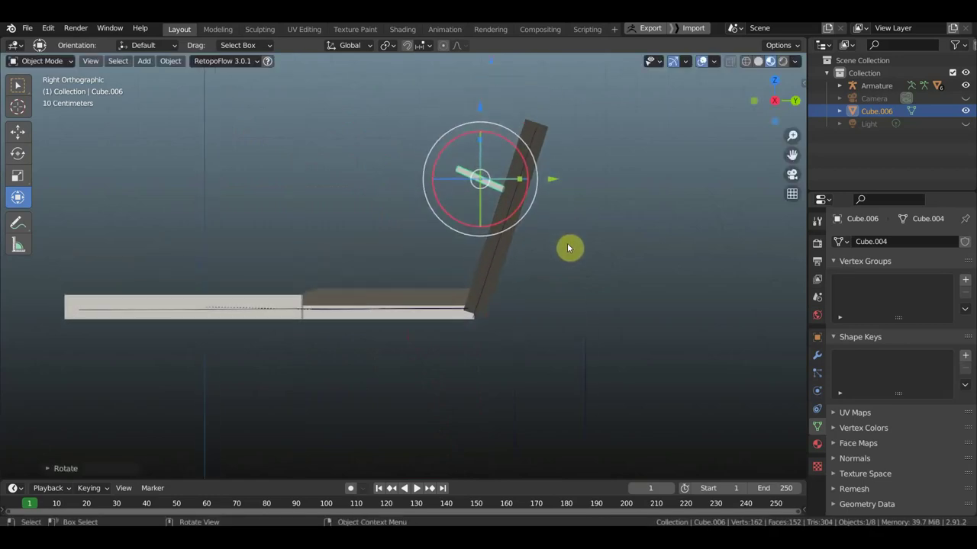
mouse_move(568, 245)
middle_down()
mouse_move(567, 272)
mouse_move(545, 303)
mouse_move(507, 321)
mouse_move(504, 338)
mouse_move(554, 312)
mouse_move(540, 280)
mouse_move(551, 280)
mouse_move(547, 257)
middle_up()
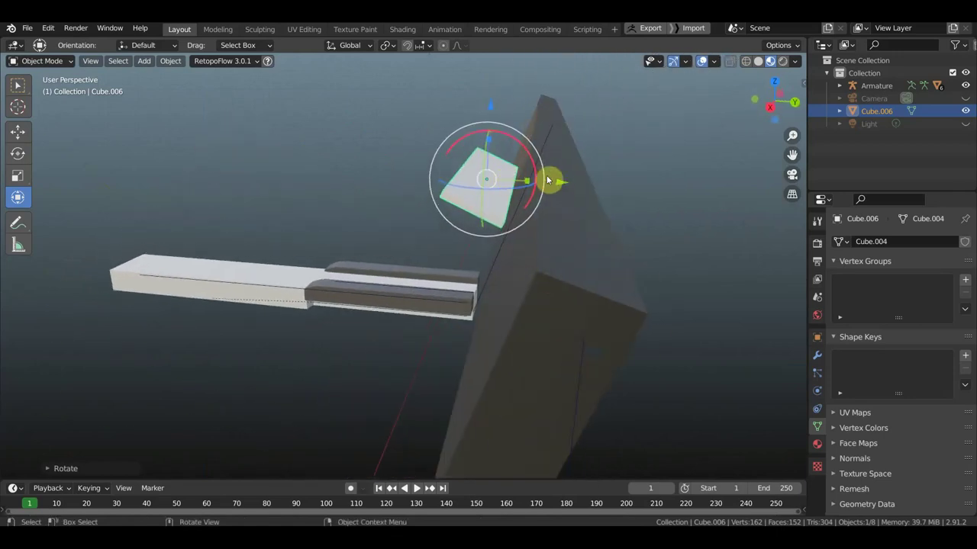
Move the plate along Y into its final position, then select the armature.
key(g)
key(y)
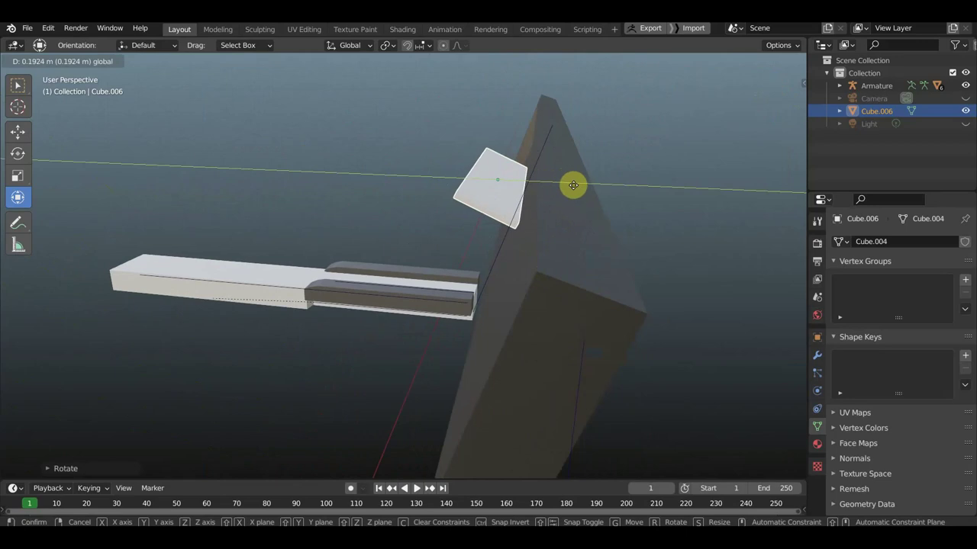
click(573, 185)
key(KP_5)
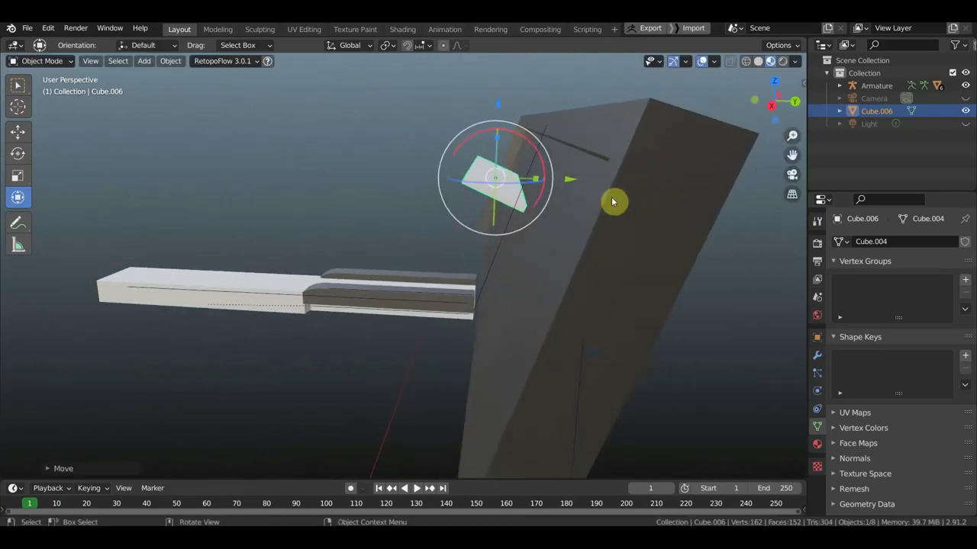
key(KP_3)
scroll(611, 197, up, 1)
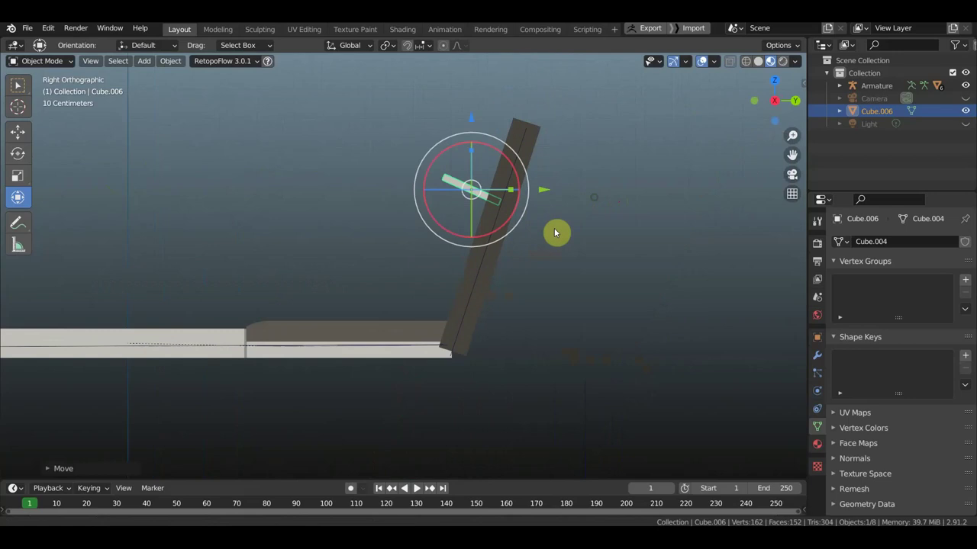
click(42, 61)
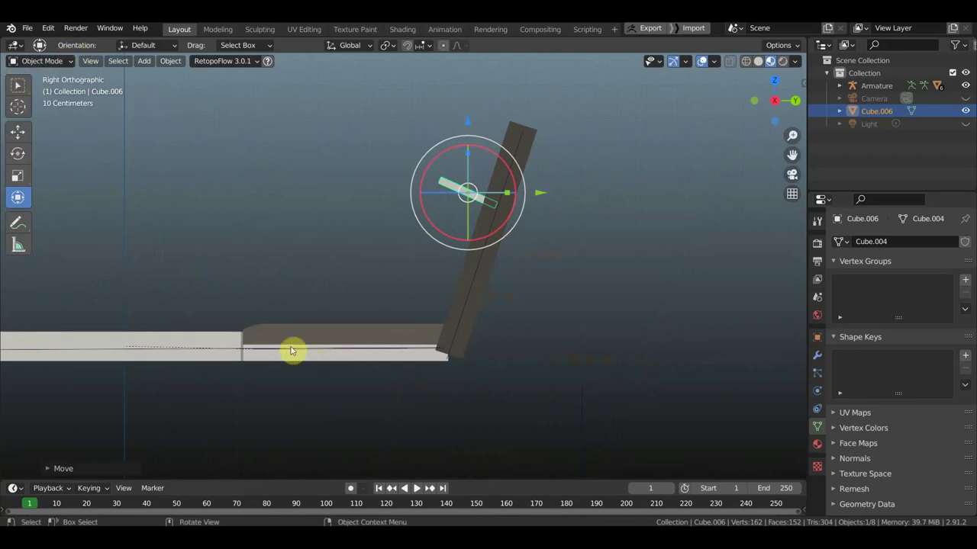
click(291, 351)
Enter Edit Mode on the armature and set its bones to display as Octahedral.
click(46, 61)
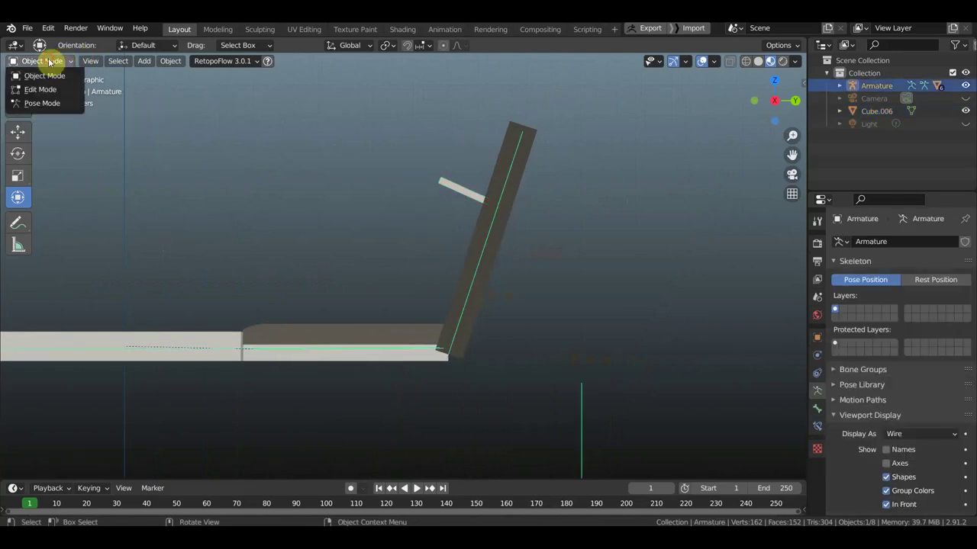
click(46, 90)
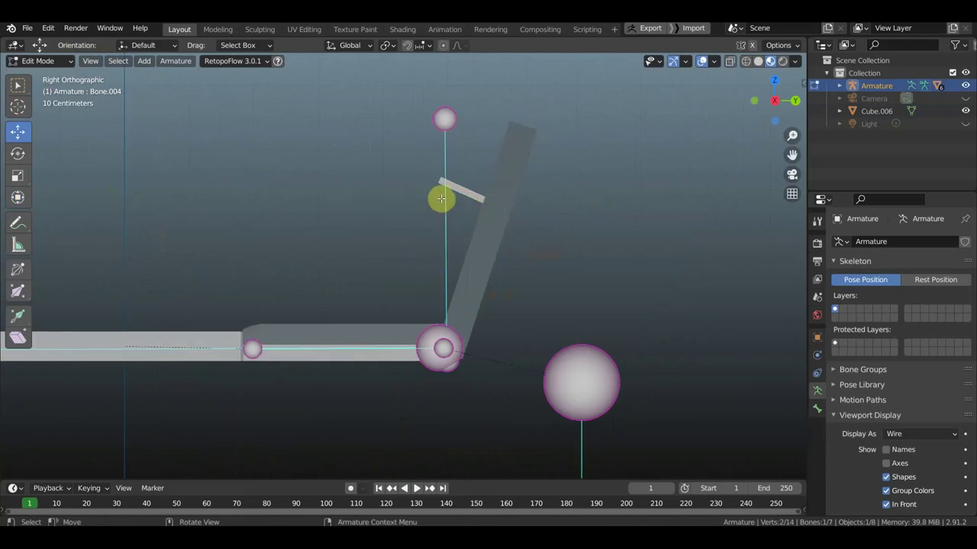
click(921, 437)
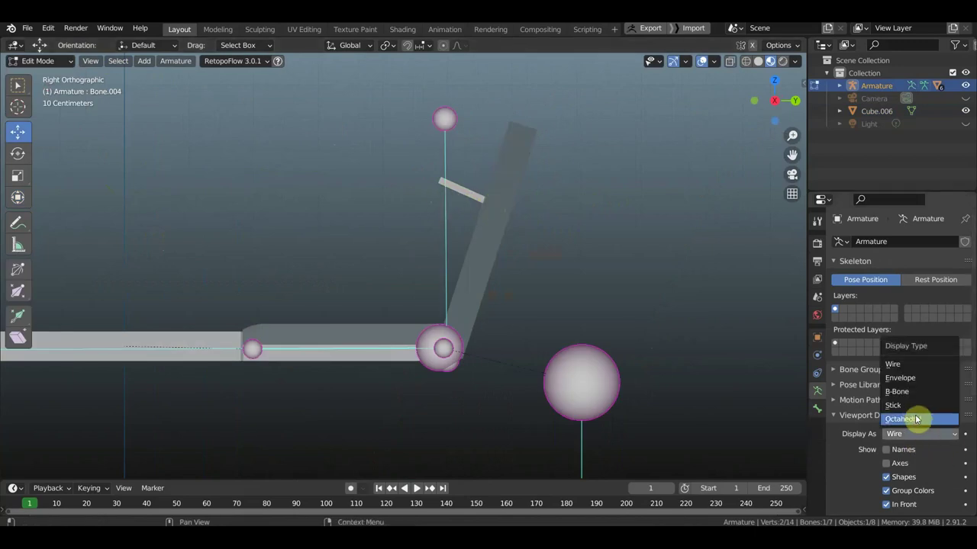
click(912, 422)
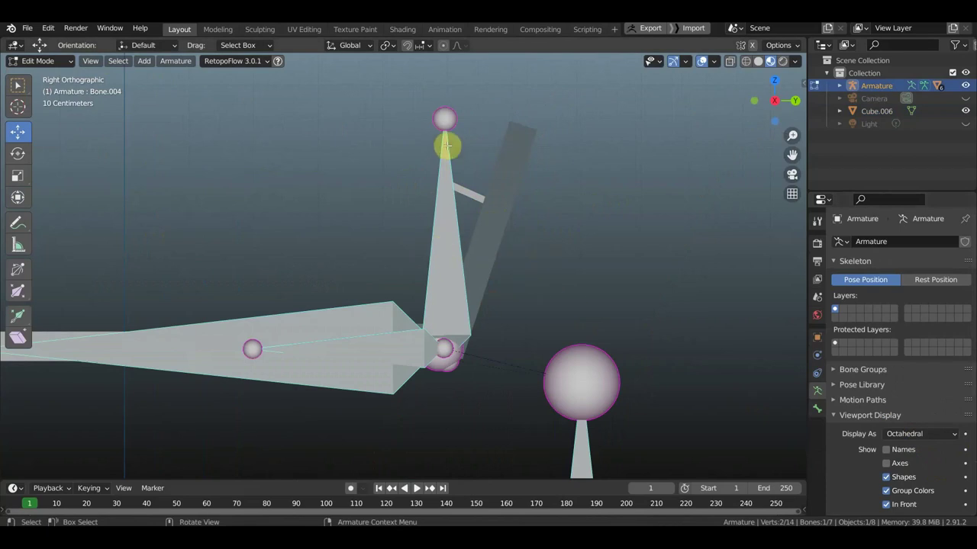
Move the upright bone's tip up to the top of the rod.
click(444, 119)
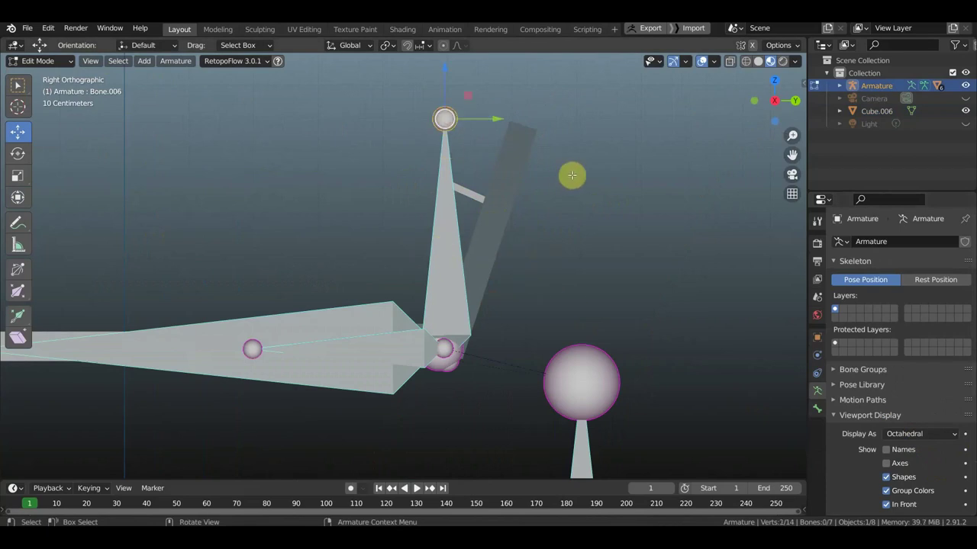
key(g)
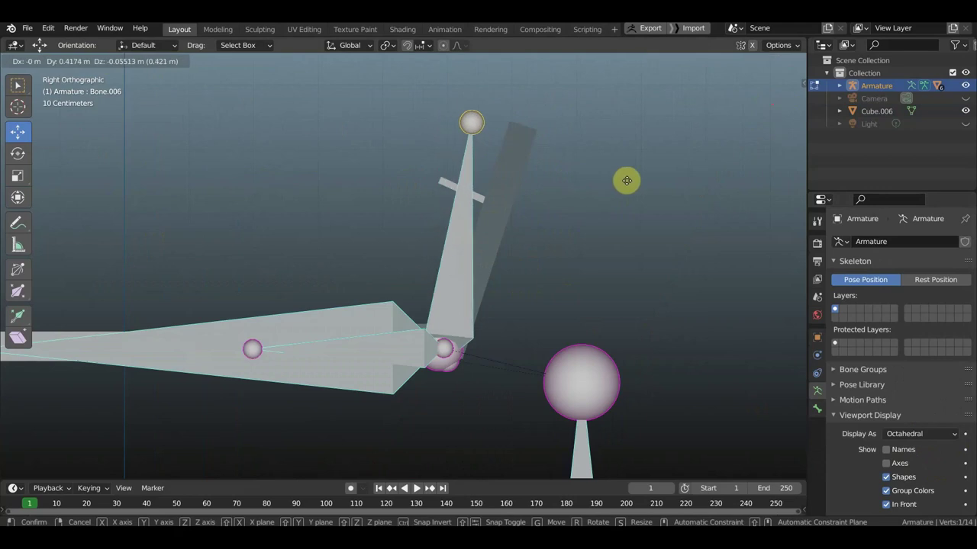
click(649, 186)
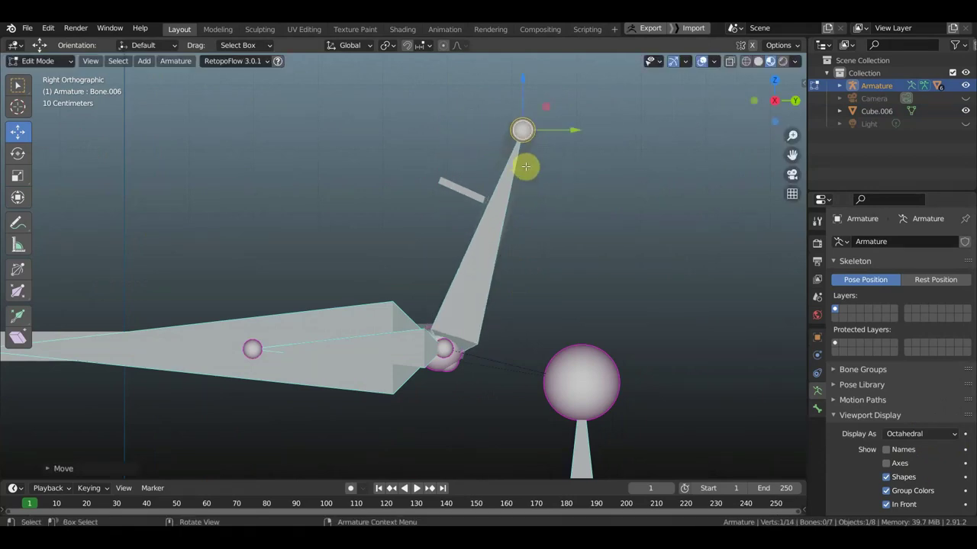
scroll(551, 177, down, 1)
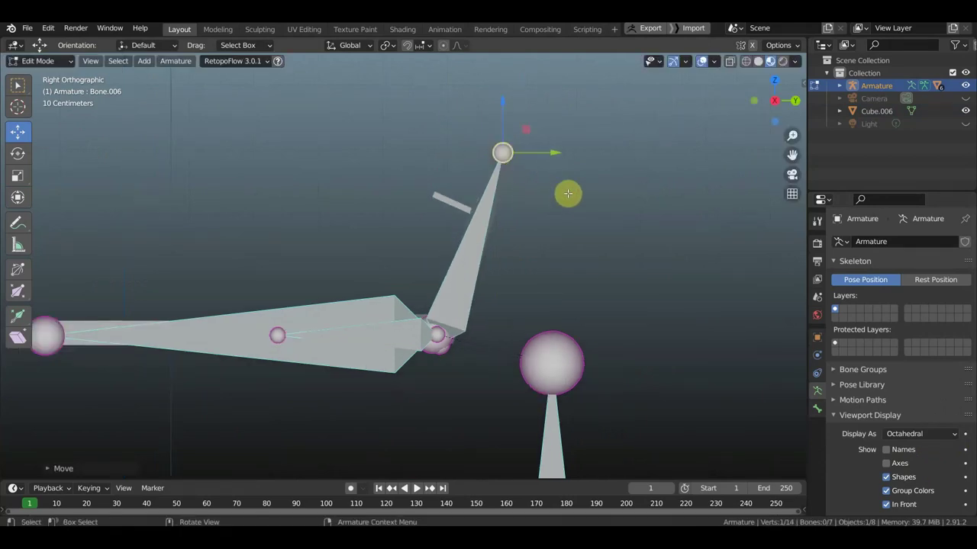
Extrude a new bone, Bone.007, from the upright bone's tip and clear its parent.
key(e)
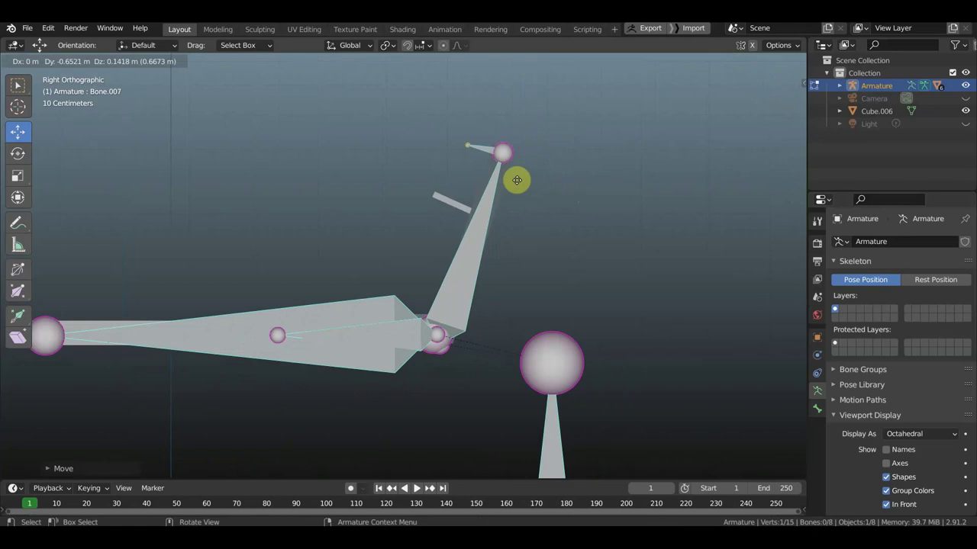
click(506, 175)
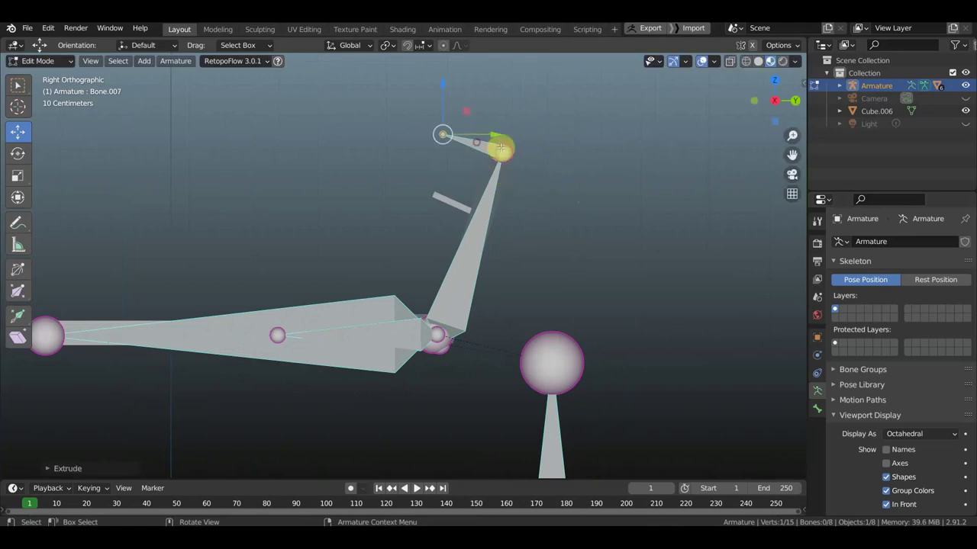
click(493, 148)
key(alt+p)
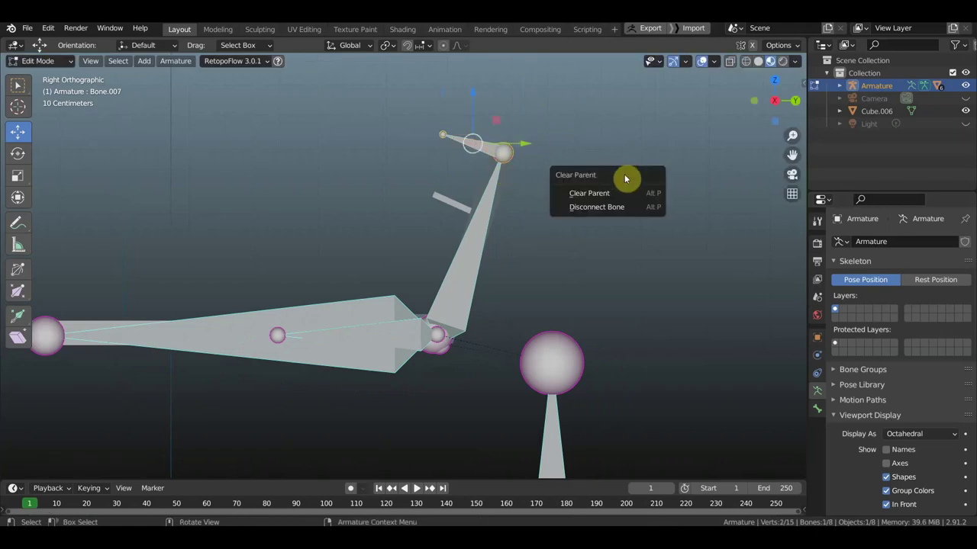
click(609, 193)
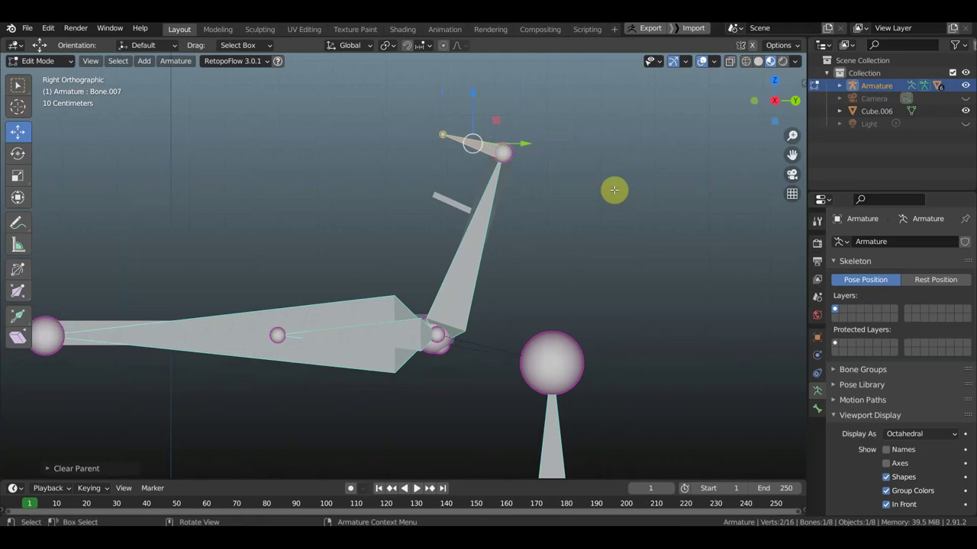
Move Bone.007 down onto the plate, rotate it along the plate and shrink it.
drag(473, 92, 467, 171)
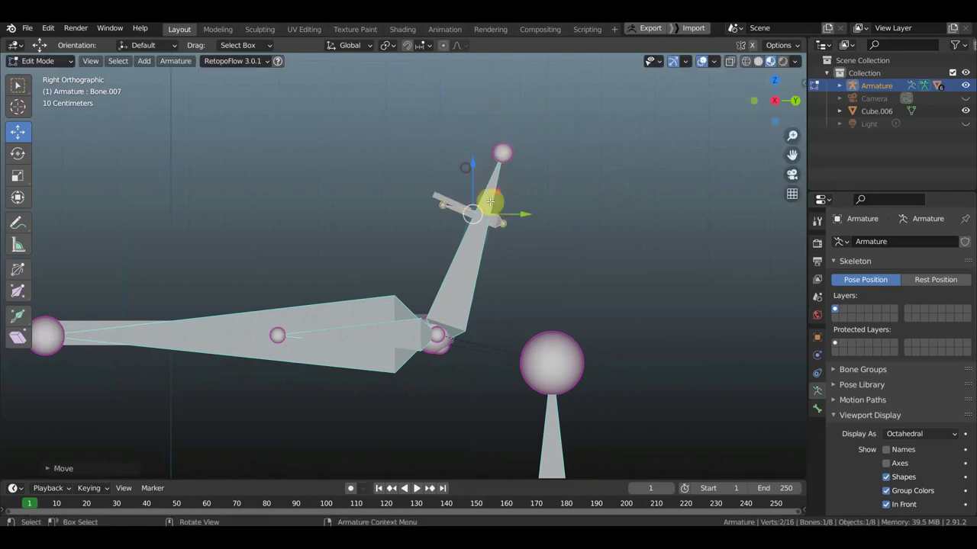
key(r)
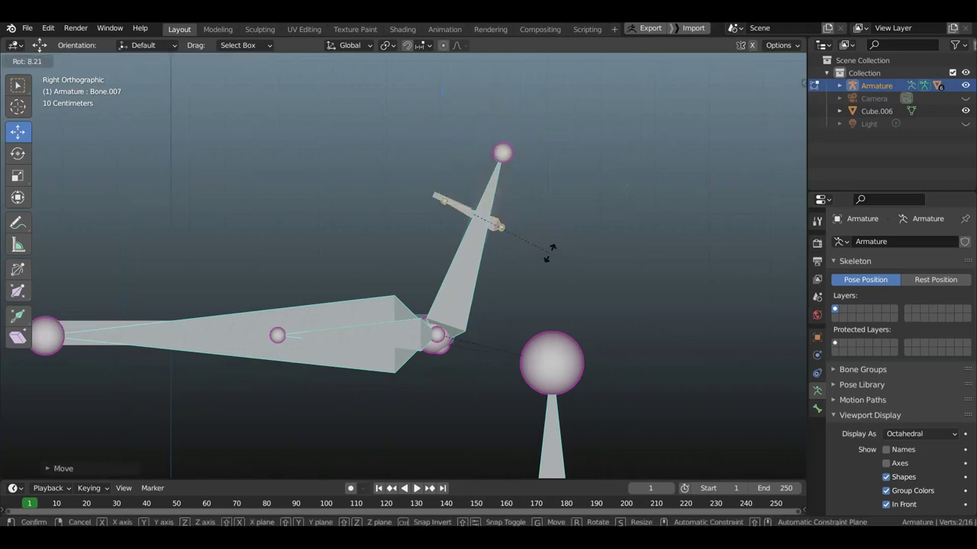
click(556, 254)
key(s)
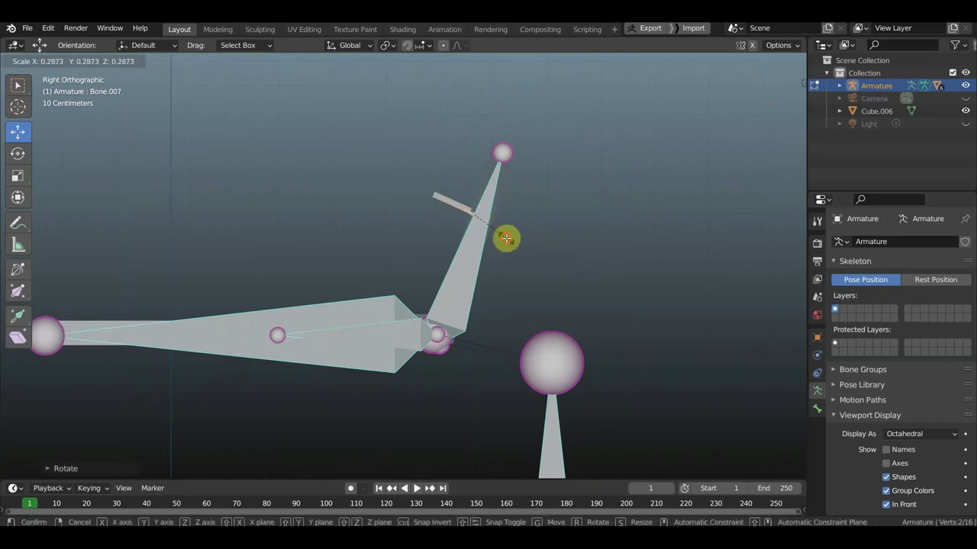
click(506, 239)
Inspect the plate bone from several angles and the top view, then deselect all.
scroll(560, 262, up, 1)
scroll(563, 285, up, 2)
scroll(610, 302, up, 1)
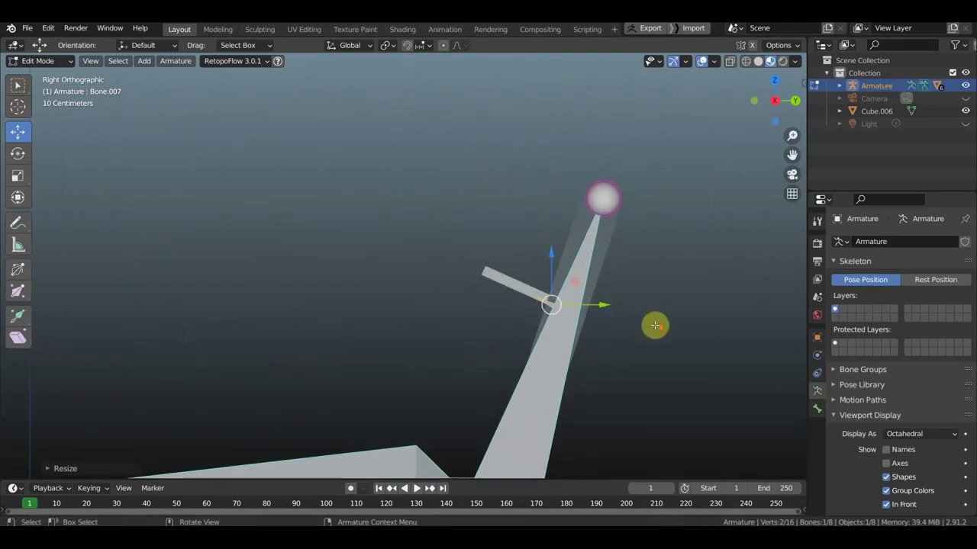
mouse_move(655, 326)
middle_down()
mouse_move(657, 316)
mouse_move(637, 306)
mouse_move(722, 399)
mouse_move(675, 396)
middle_up()
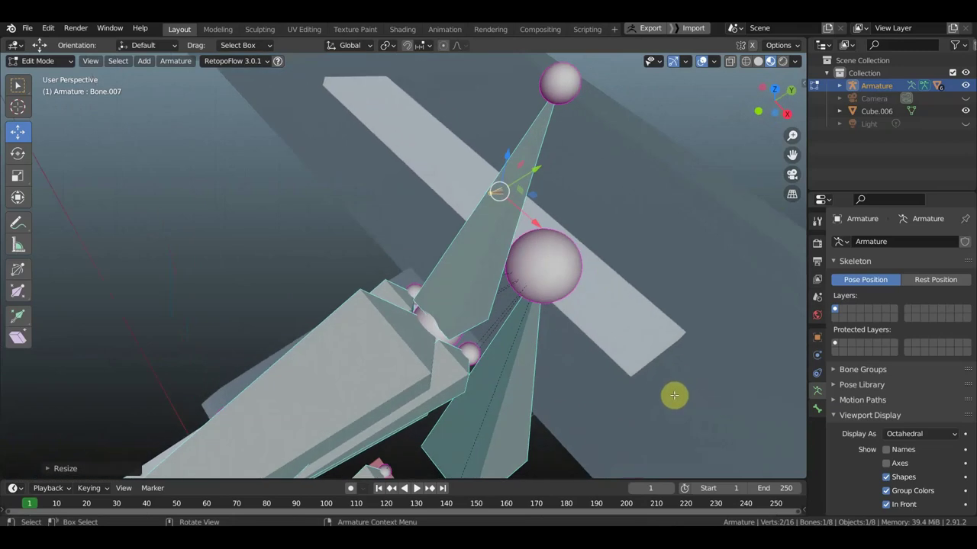
key(KP_7)
scroll(584, 273, down, 1)
scroll(526, 244, down, 1)
scroll(527, 244, down, 1)
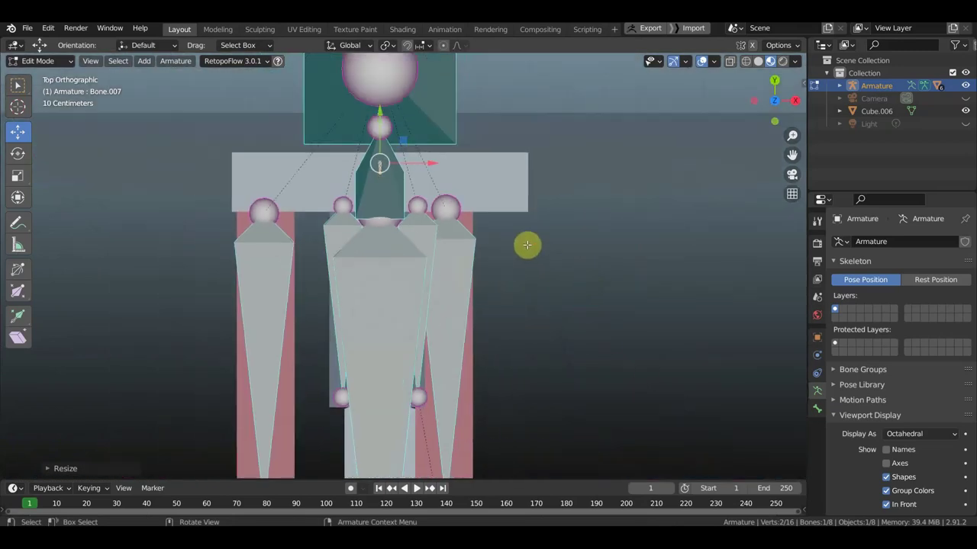
mouse_move(565, 246)
middle_down()
mouse_move(396, 115)
mouse_move(409, 115)
middle_up()
scroll(535, 259, up, 2)
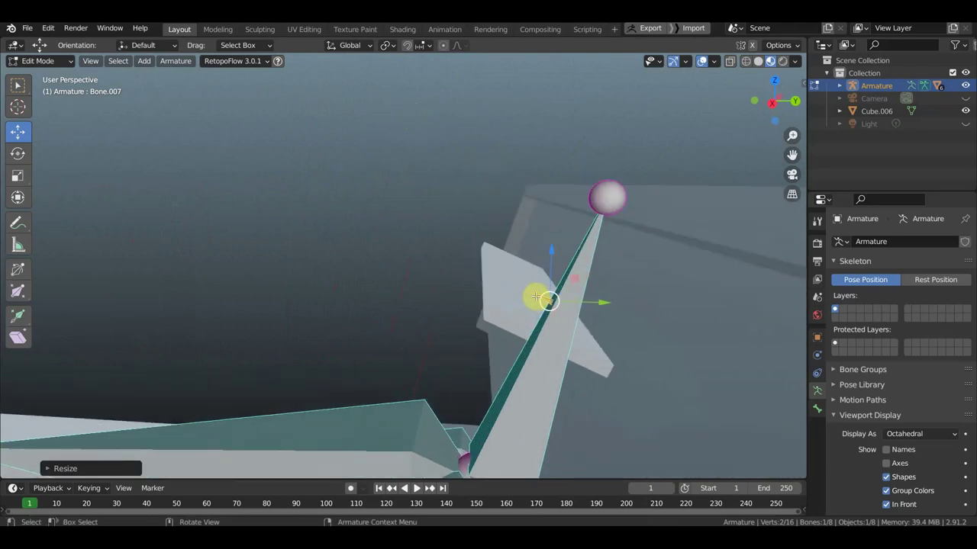
click(536, 294)
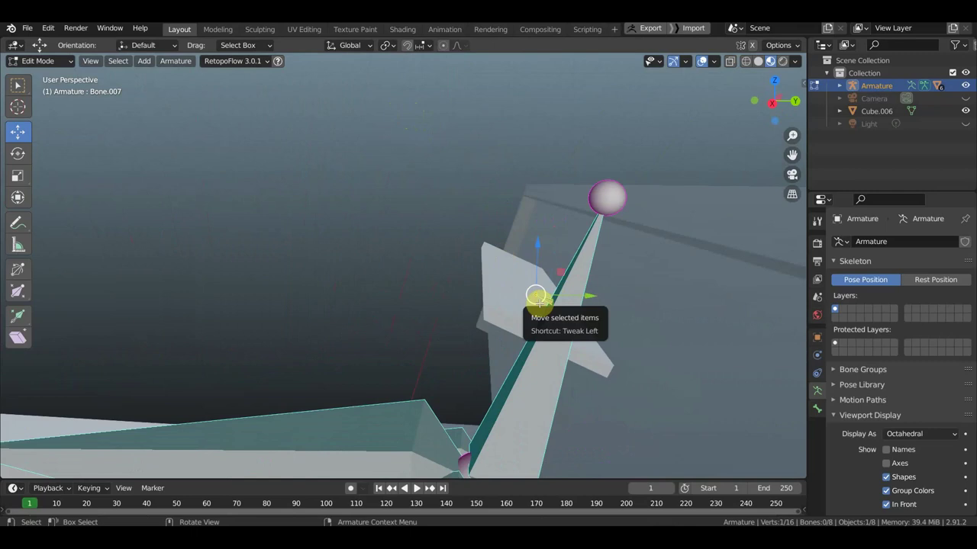
Extrude another bone at the plate and, with X-ray on, reposition the plate bone's end.
key(e)
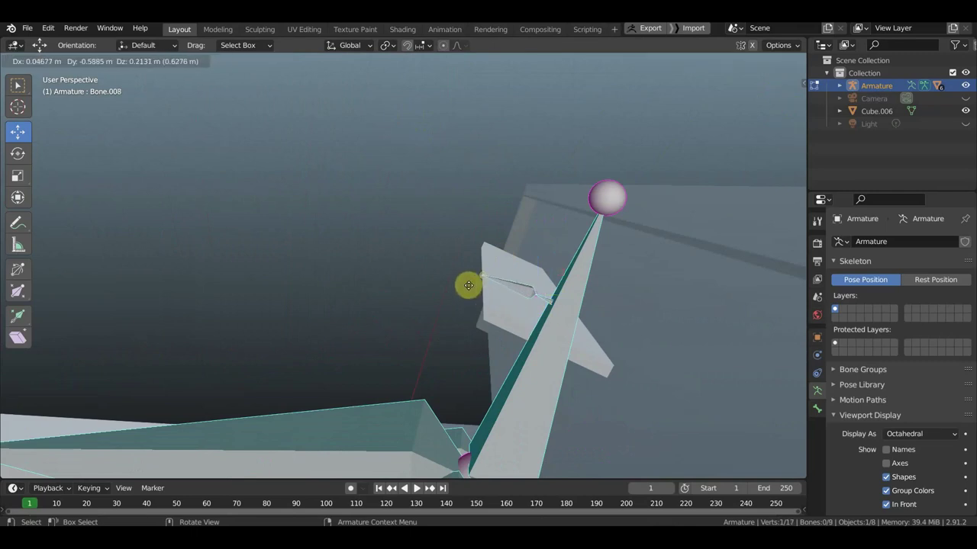
click(469, 285)
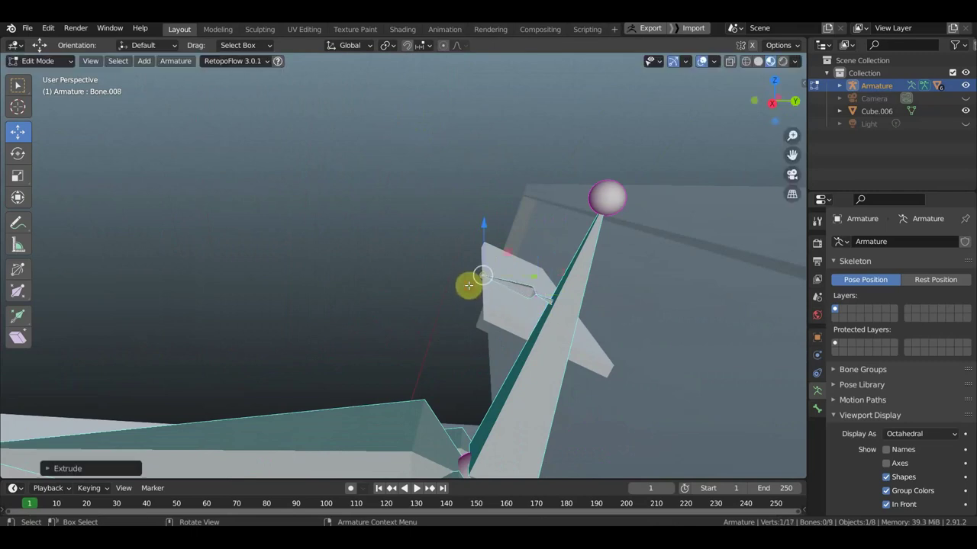
click(537, 295)
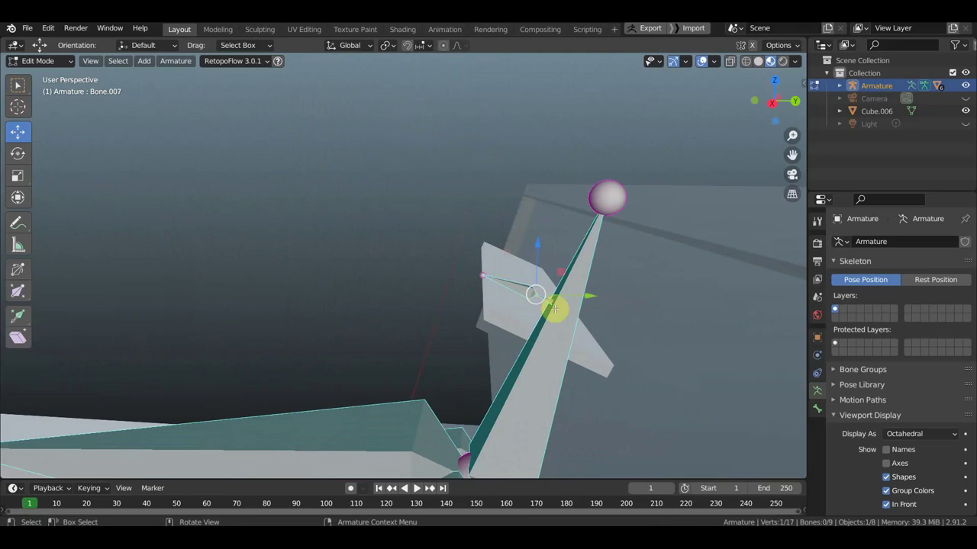
click(746, 62)
middle_drag(633, 280, 616, 286)
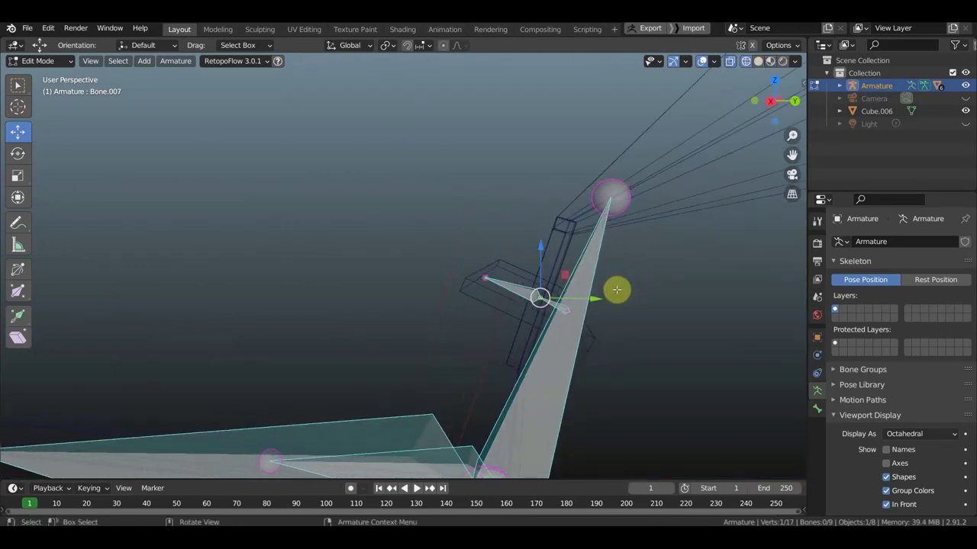
key(g)
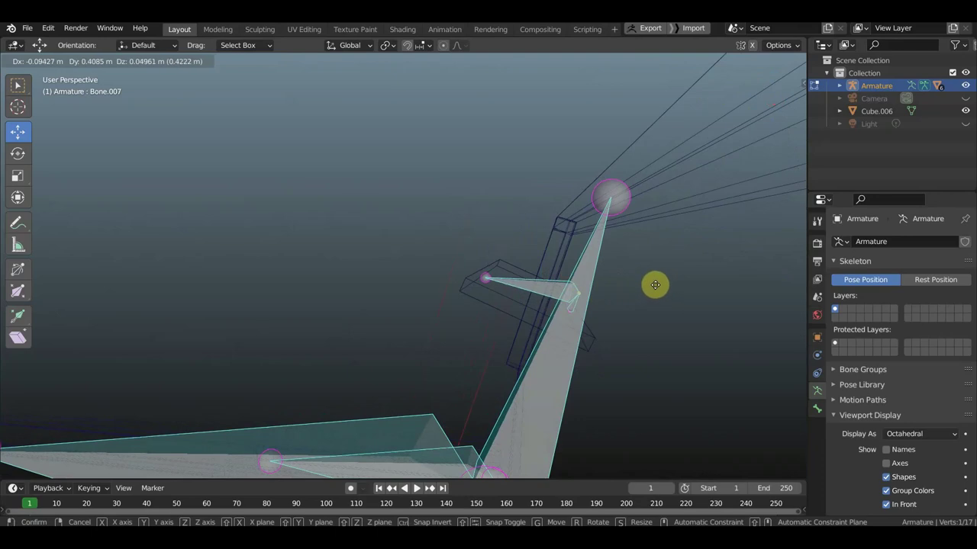
click(654, 286)
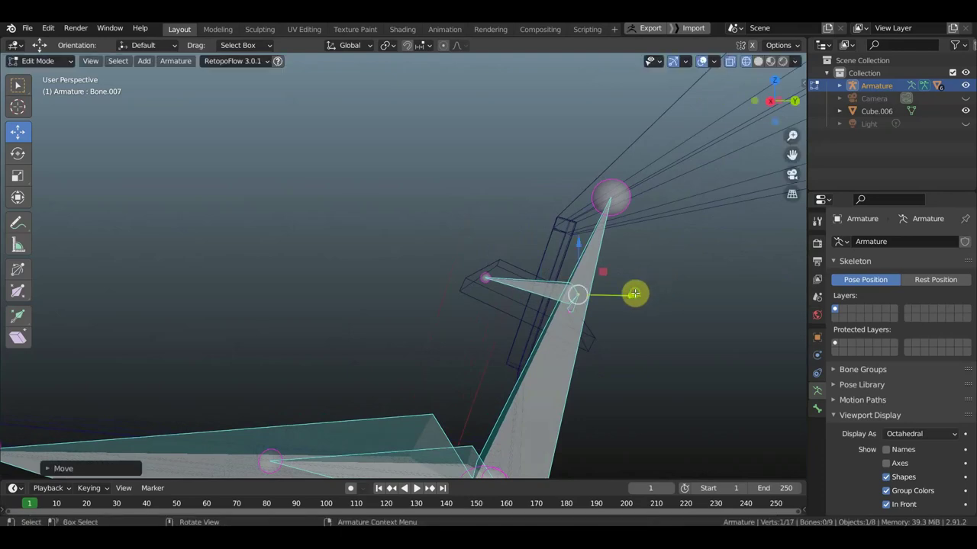
middle_drag(634, 292, 732, 311)
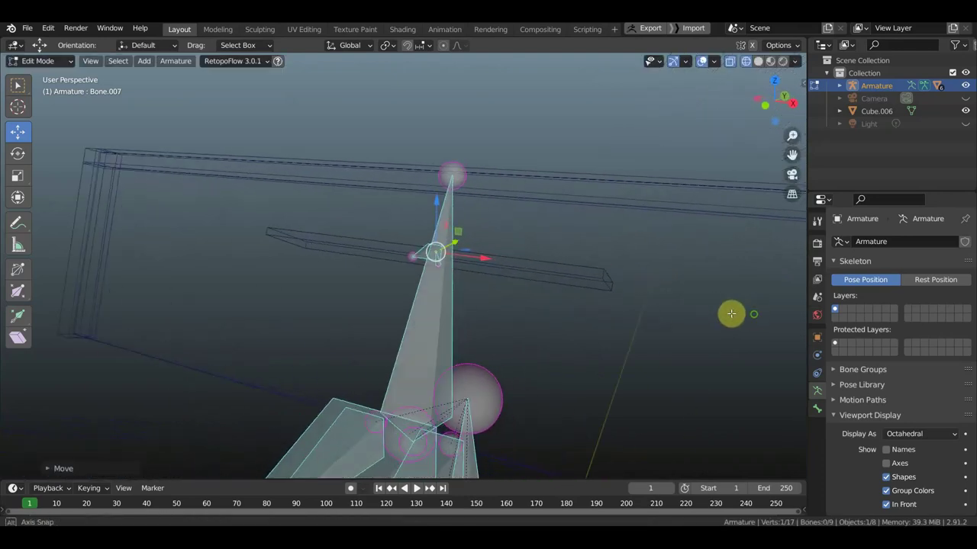
key(g)
click(633, 306)
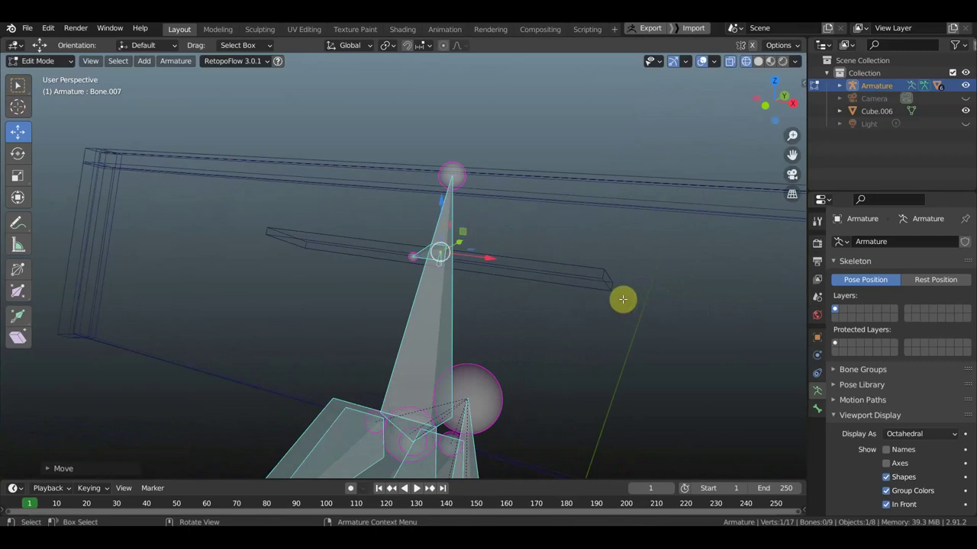
Move the short bone's joint onto the long arm bone Bone.006, then add Bone.006 to the selection.
mouse_move(436, 258)
middle_down()
mouse_move(323, 275)
mouse_move(681, 282)
middle_up()
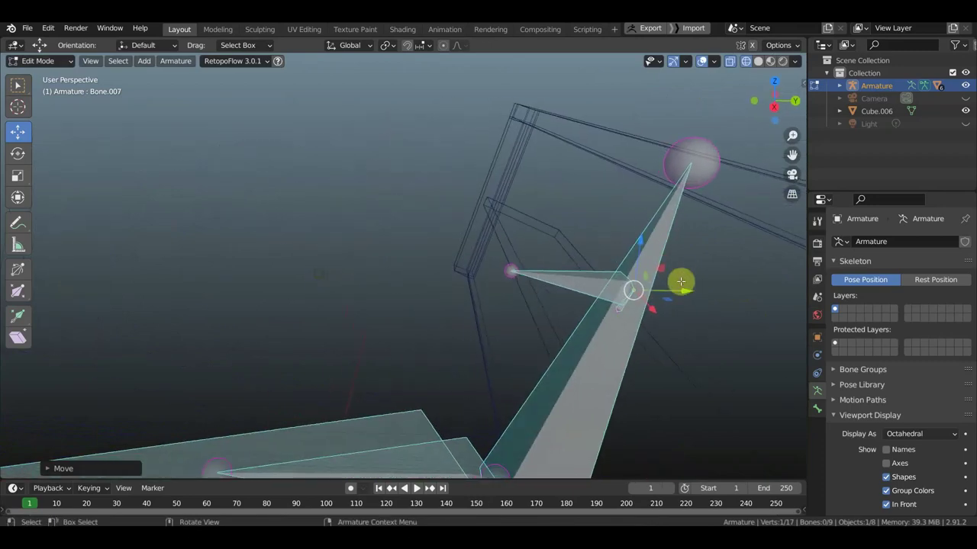
click(623, 307)
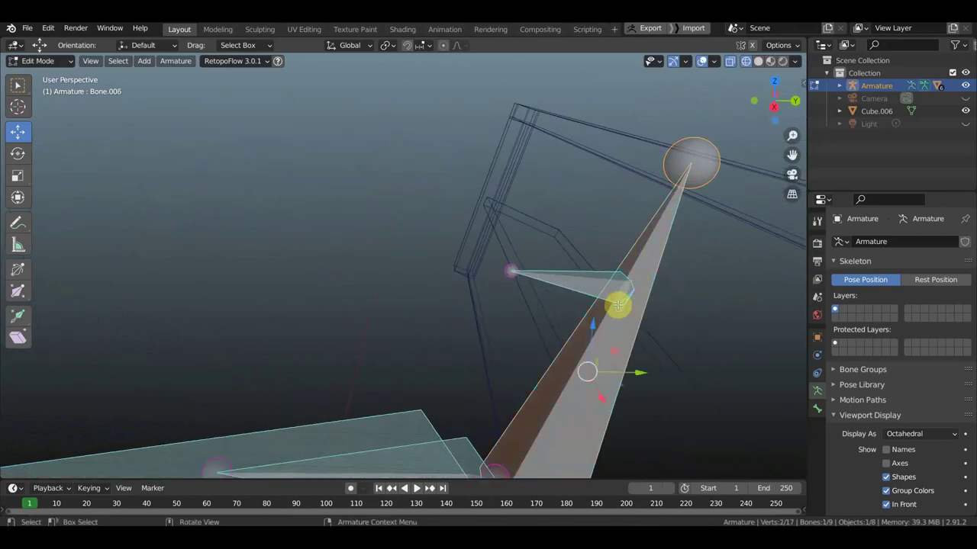
click(625, 305)
middle_drag(634, 305, 658, 311)
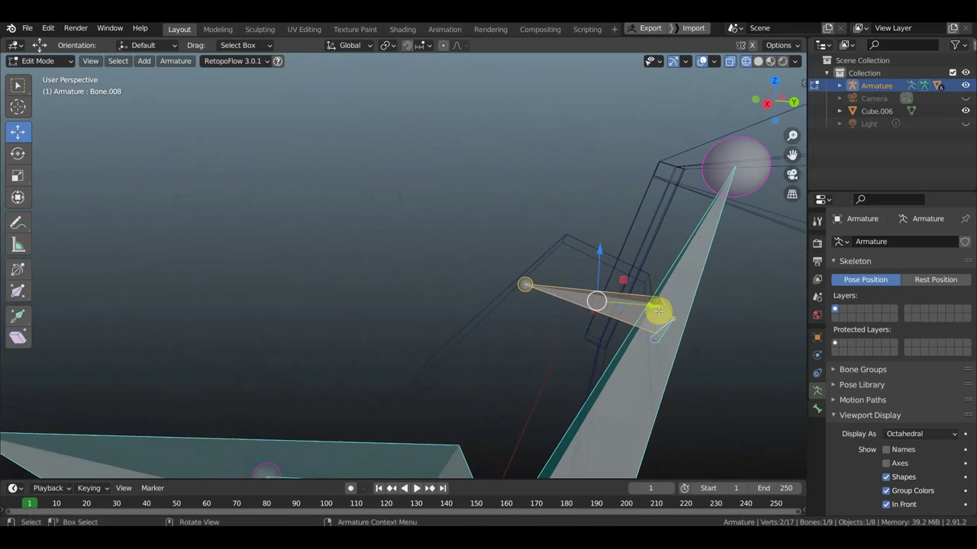
click(662, 332)
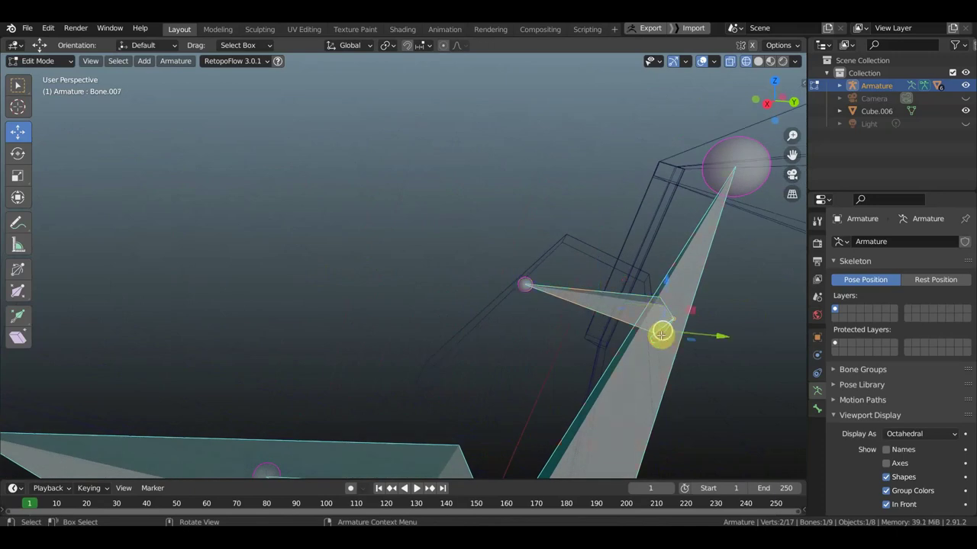
middle_drag(726, 355, 693, 354)
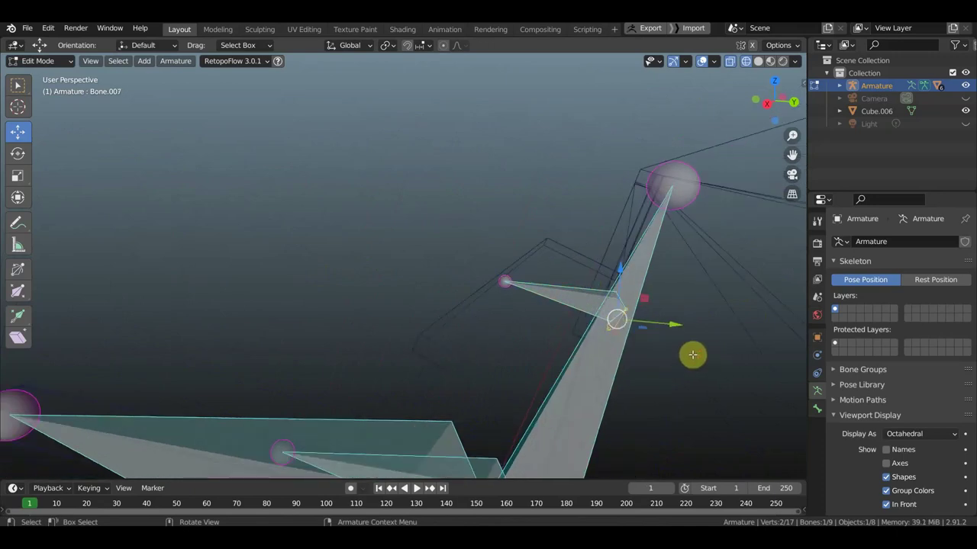
key(g)
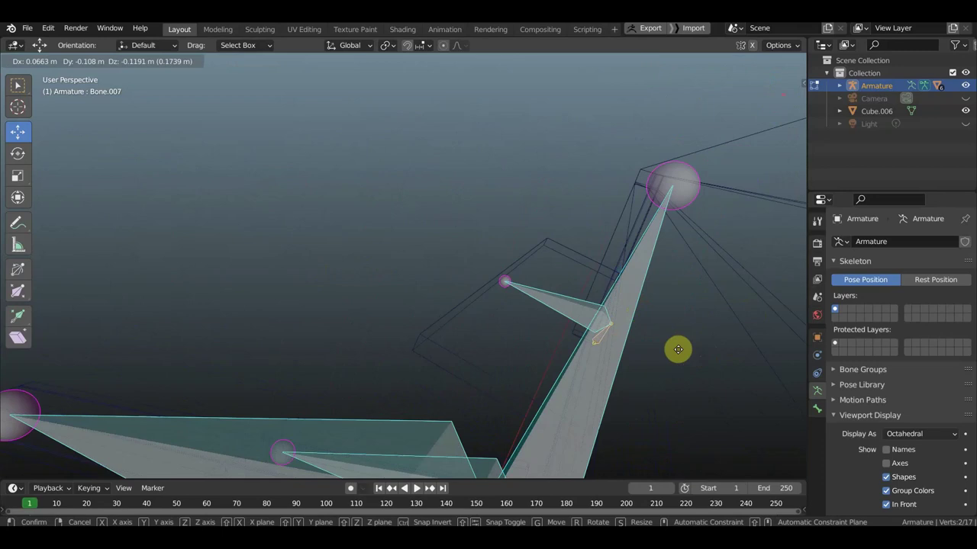
click(676, 359)
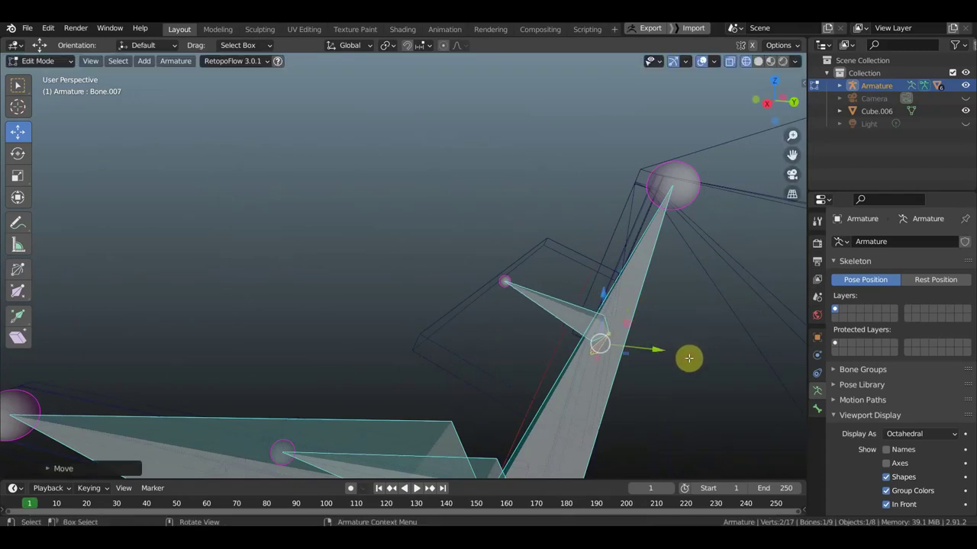
mouse_move(689, 356)
middle_down()
mouse_move(710, 343)
mouse_move(696, 340)
middle_up()
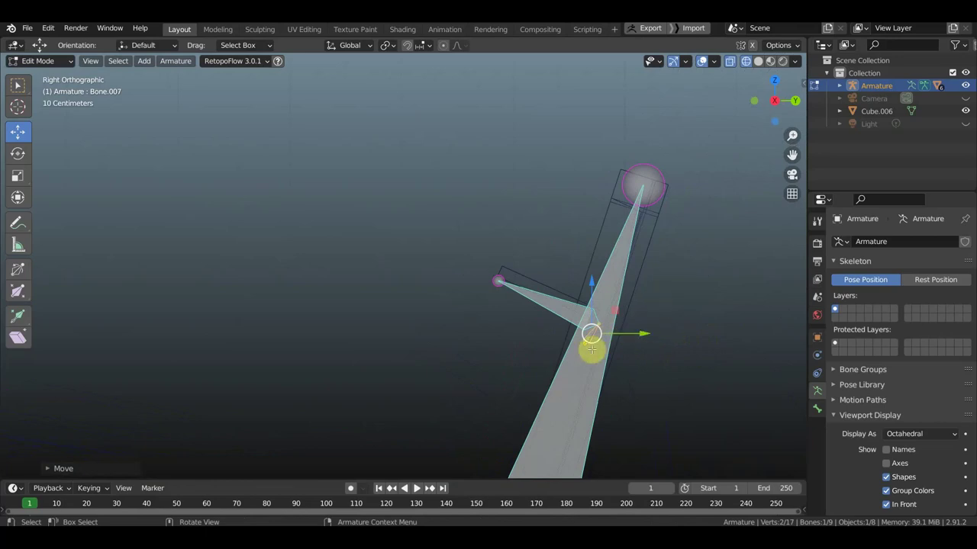
click(628, 248)
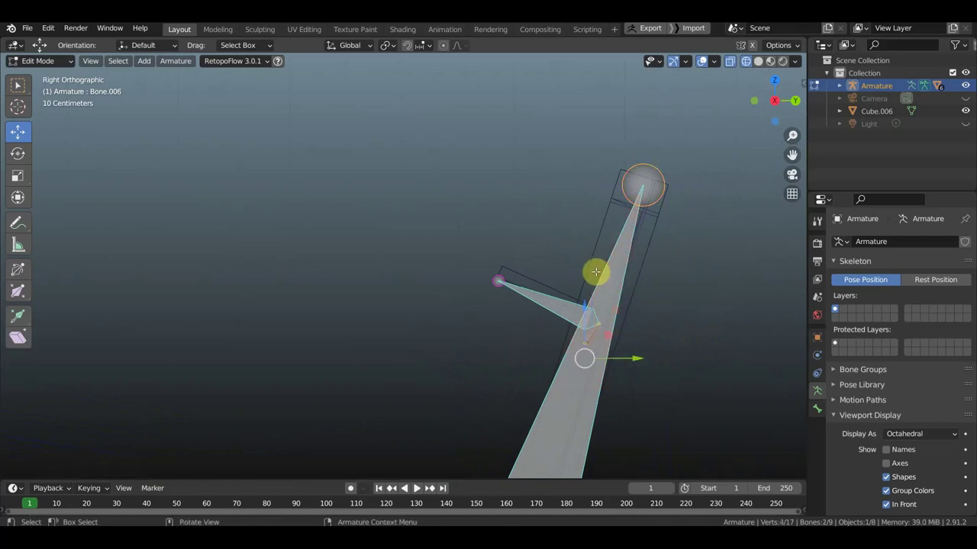
Parent the short bone Bone.008 to Bone.006 with Keep Offset, then select only Bone.008.
key(ctrl+p)
click(696, 315)
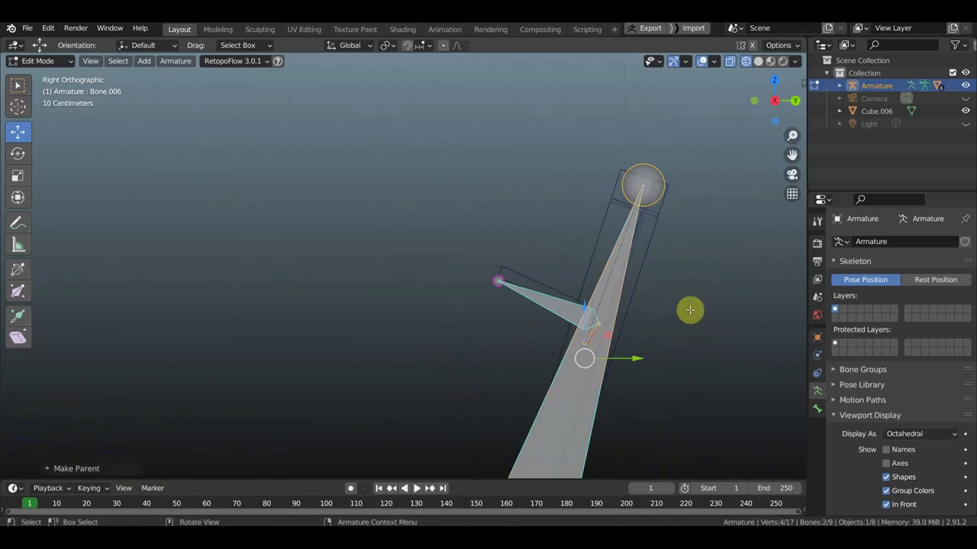
click(548, 304)
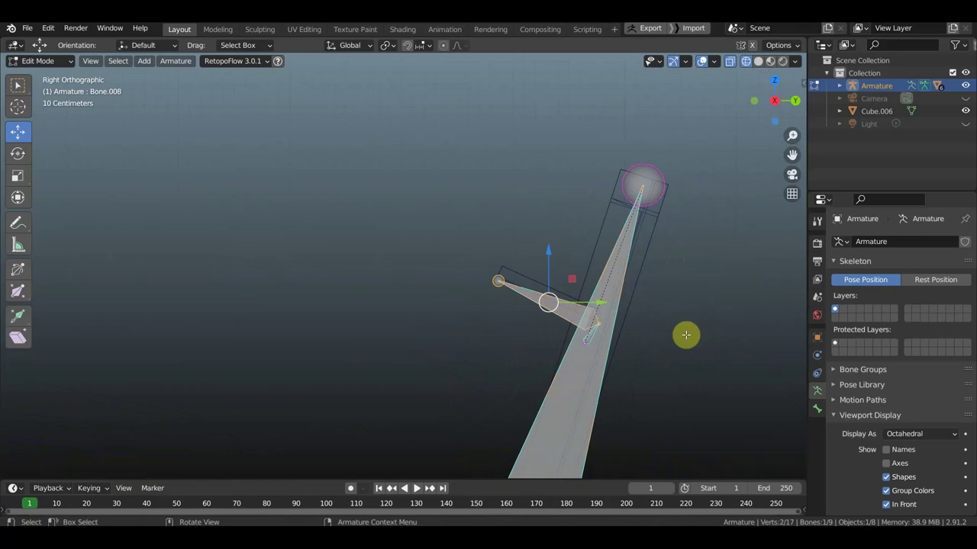
scroll(648, 338, down, 2)
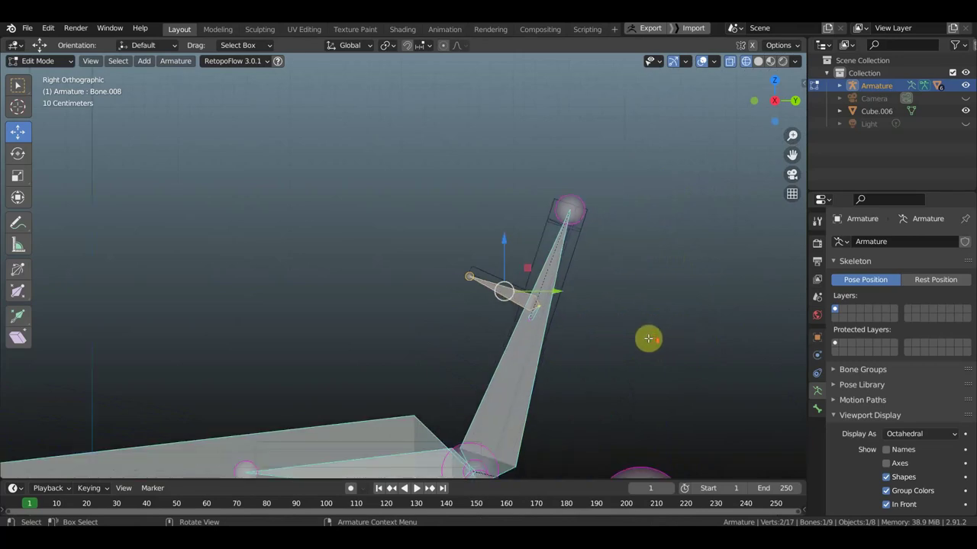
mouse_move(602, 336)
middle_down()
mouse_move(577, 364)
mouse_move(588, 338)
middle_up()
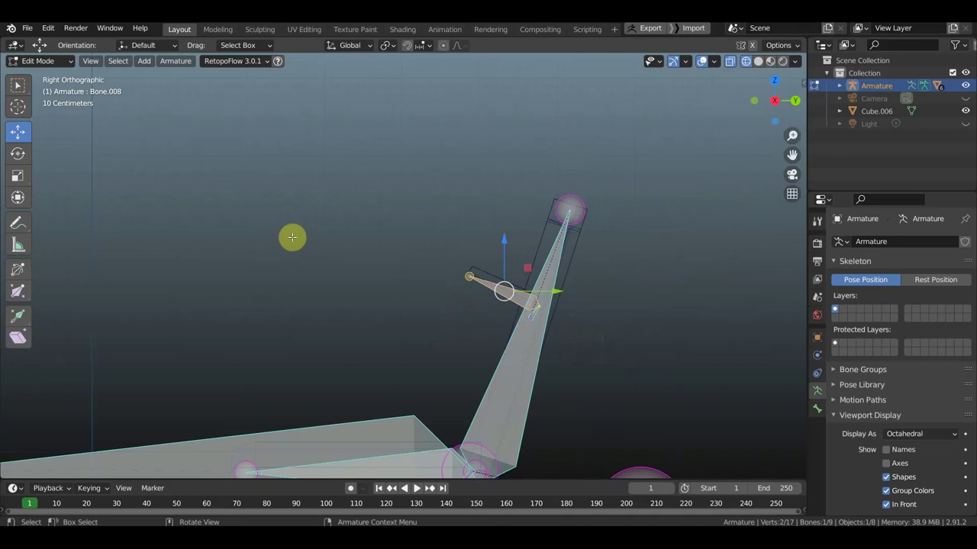
click(39, 60)
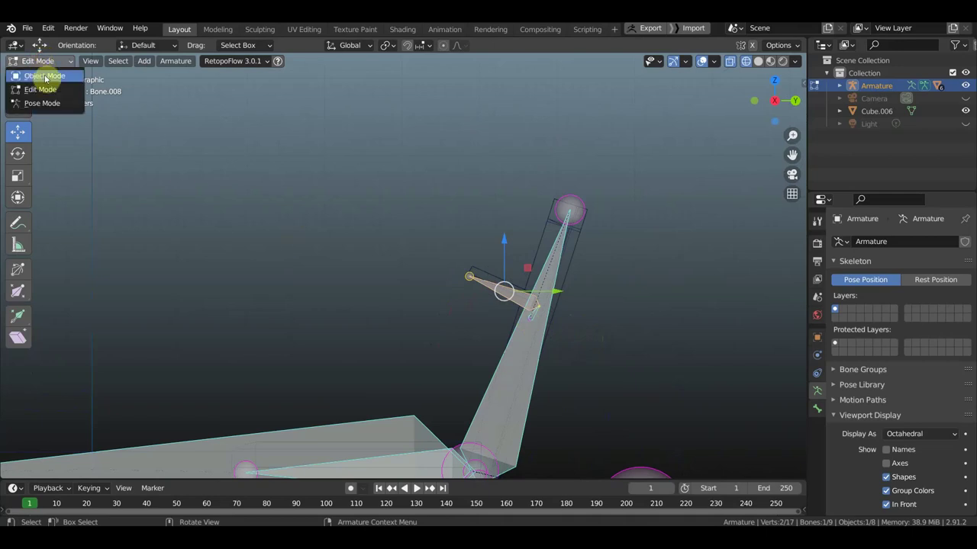
Select Cube.006 and the armature, then in Pose Mode bone-parent the plate to Bone.008.
click(45, 76)
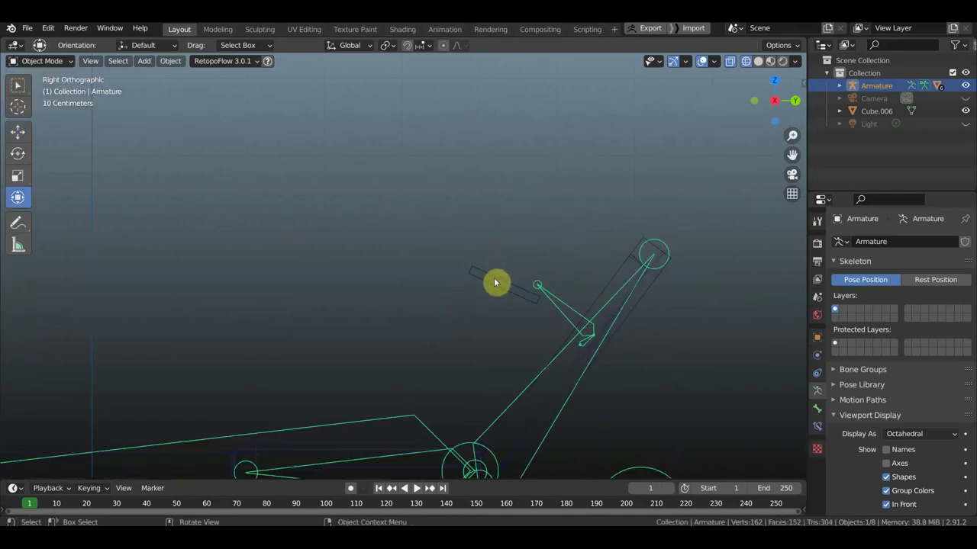
click(493, 284)
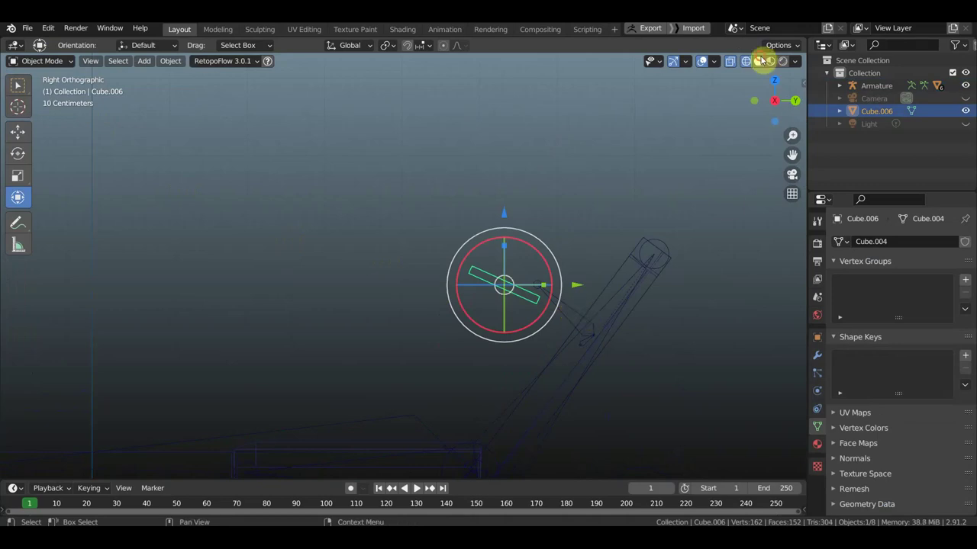
click(758, 61)
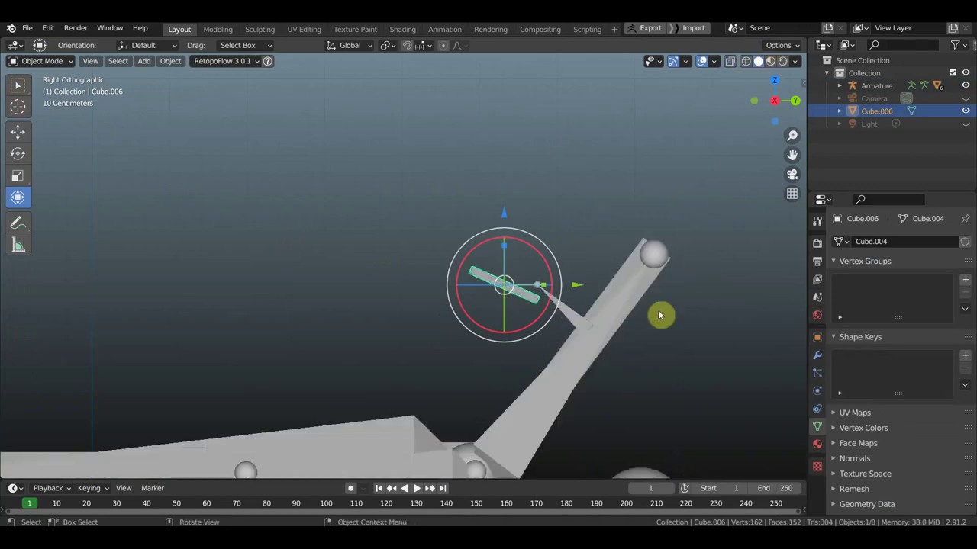
shift+click(565, 310)
click(34, 61)
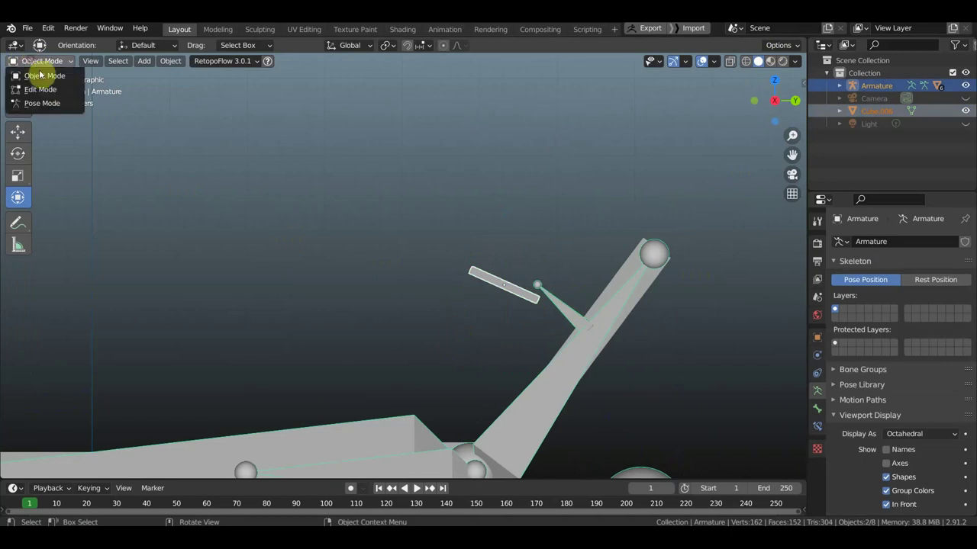
click(46, 100)
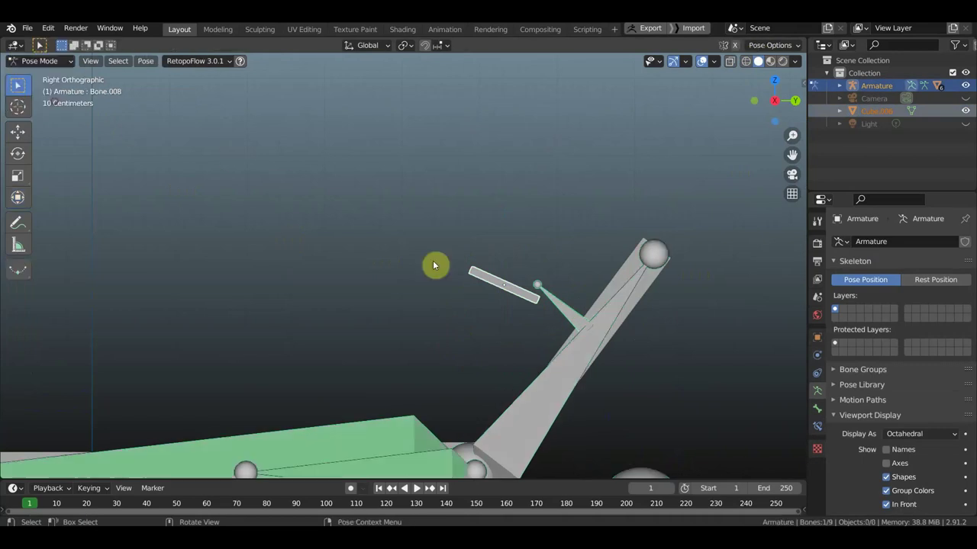
click(554, 306)
key(ctrl+p)
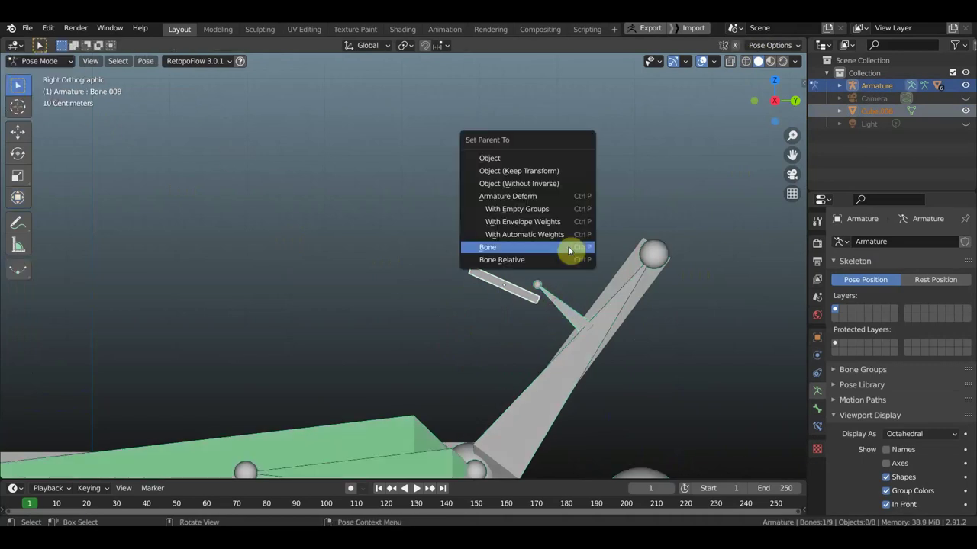
click(568, 250)
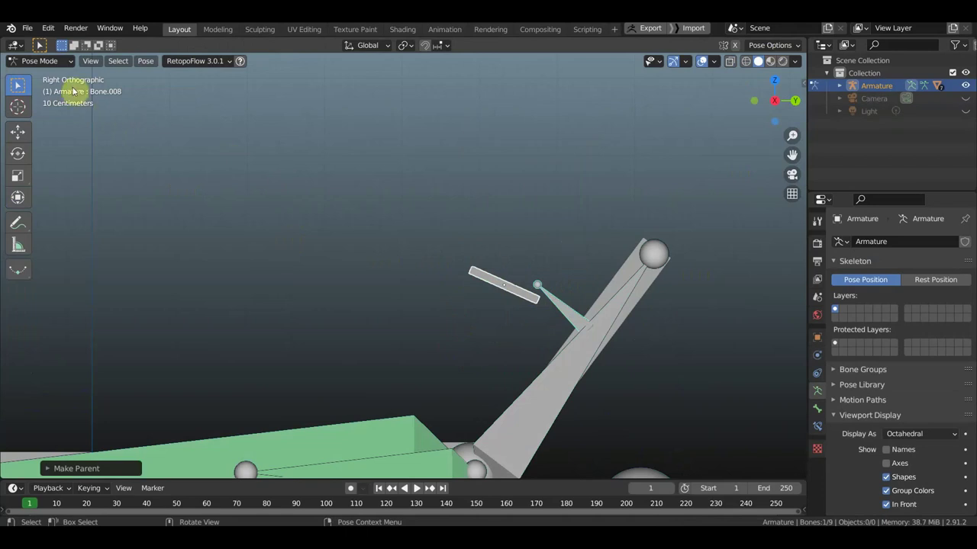
click(54, 61)
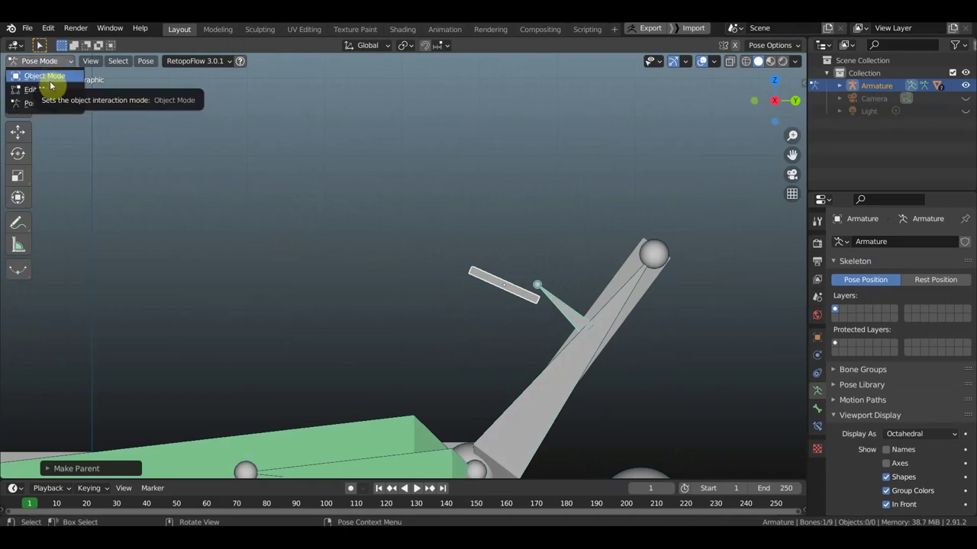
In Object Mode, rotate Cube.006 about 11.9° and shift it up onto the upper rod.
click(47, 76)
click(532, 296)
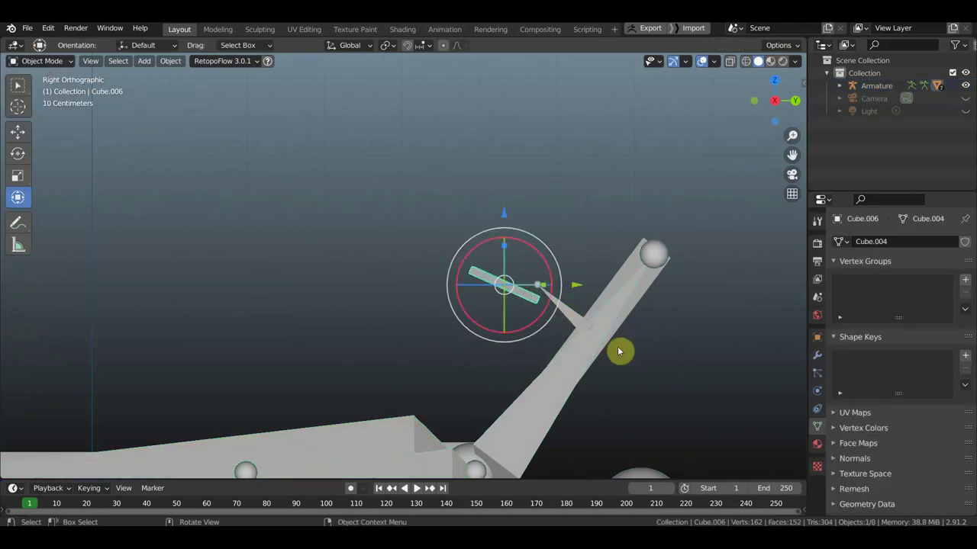
scroll(610, 351, down, 2)
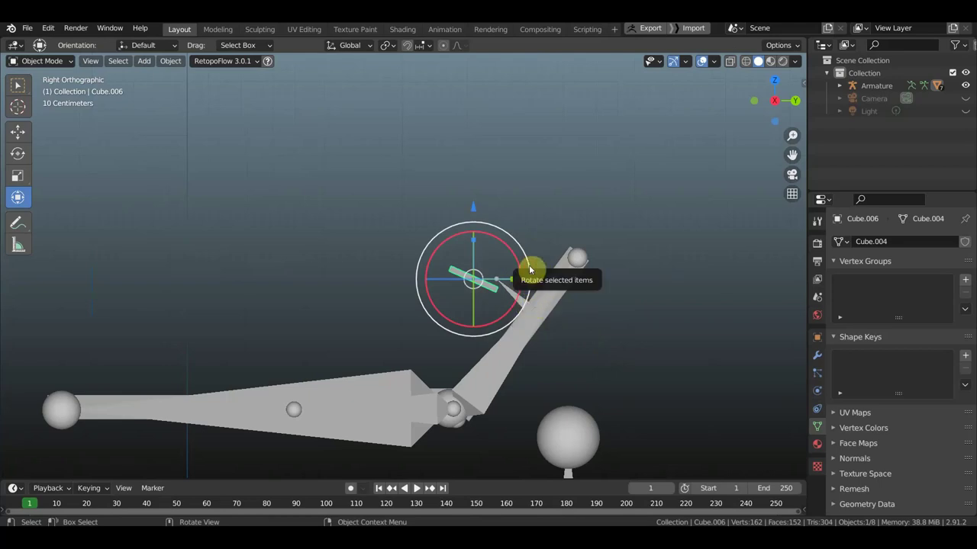
drag(530, 269, 534, 281)
mouse_move(544, 279)
mouse_down()
mouse_move(589, 282)
mouse_move(613, 297)
mouse_up()
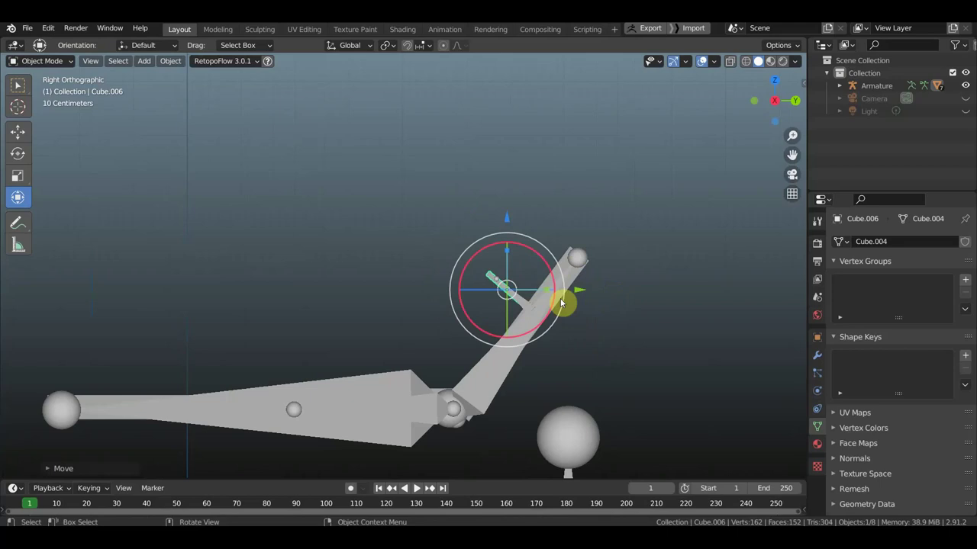
Check the plate's placement in the right orthographic view, then select the armature.
mouse_move(571, 327)
middle_down()
mouse_move(558, 353)
mouse_move(572, 326)
middle_up()
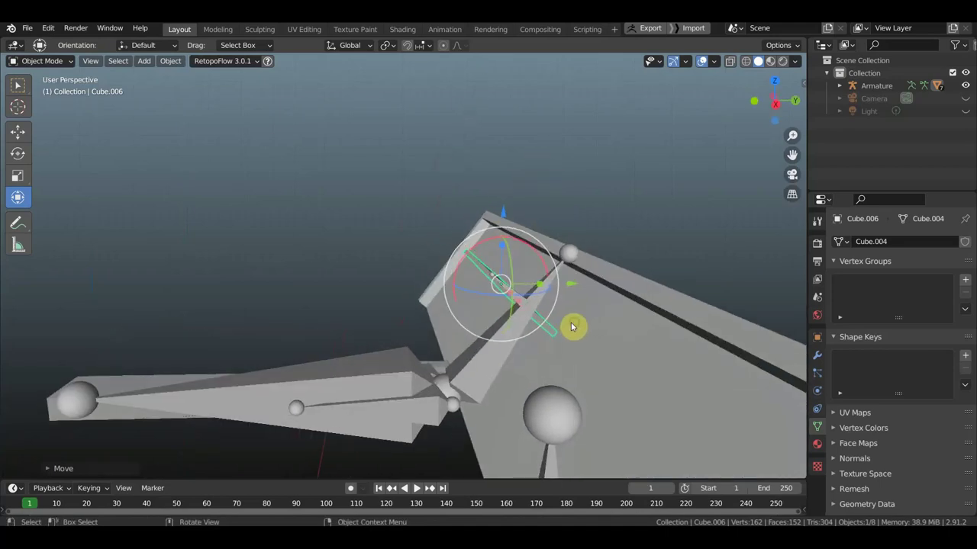
key(KP_3)
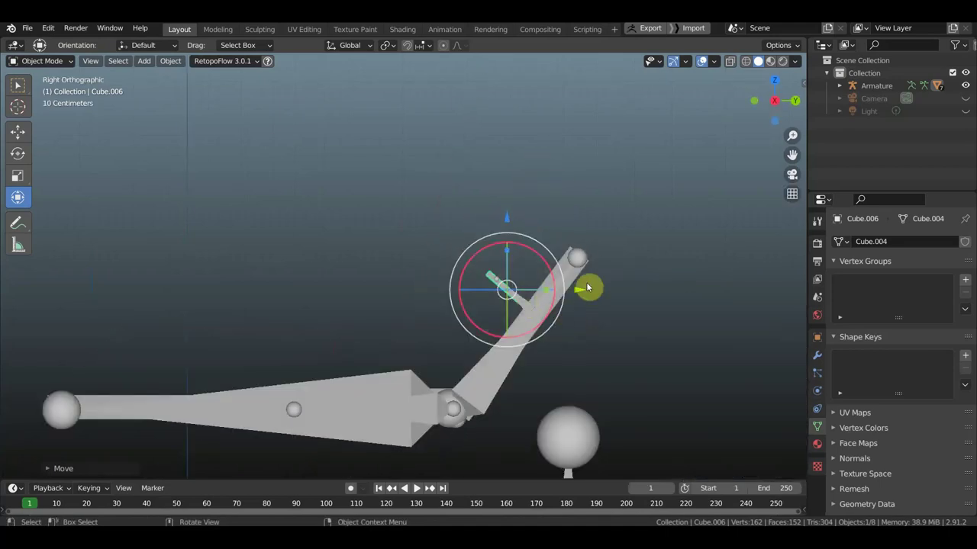
click(581, 261)
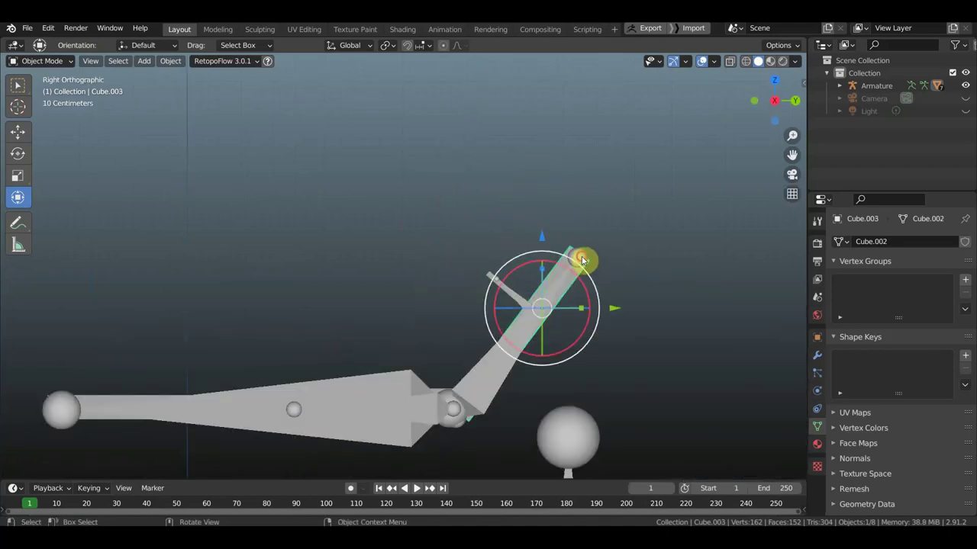
click(581, 262)
Put the armature in Pose Mode and rotate Bone.008 about 72°, swinging the plate.
click(38, 61)
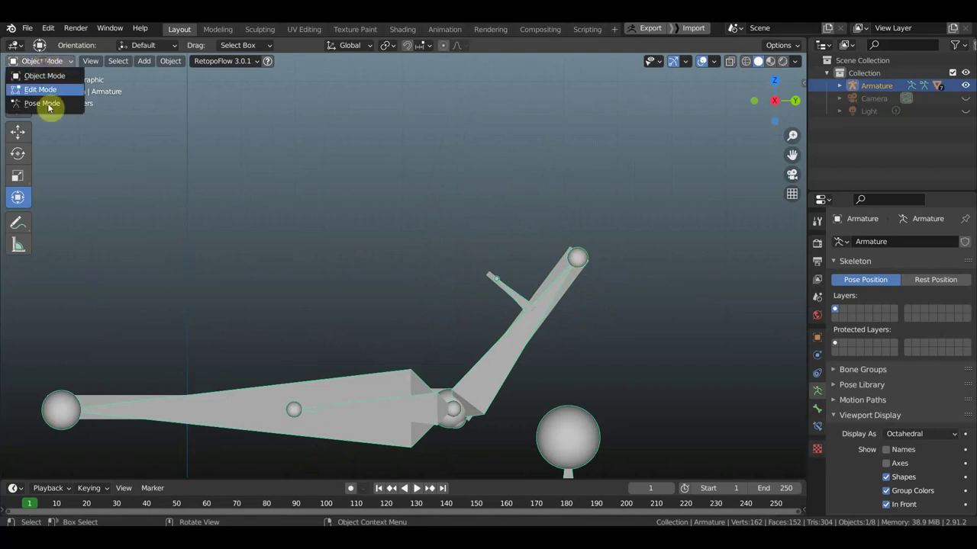
click(42, 103)
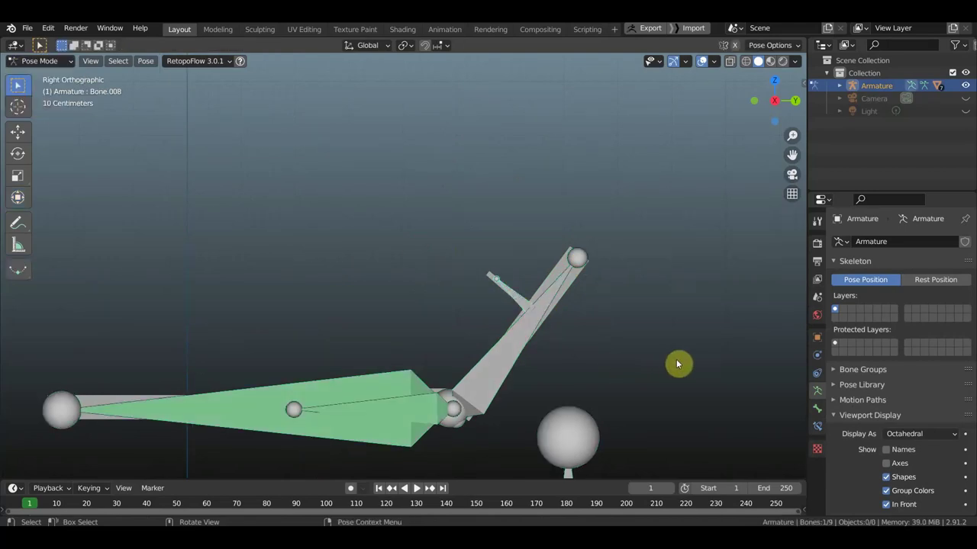
key(r)
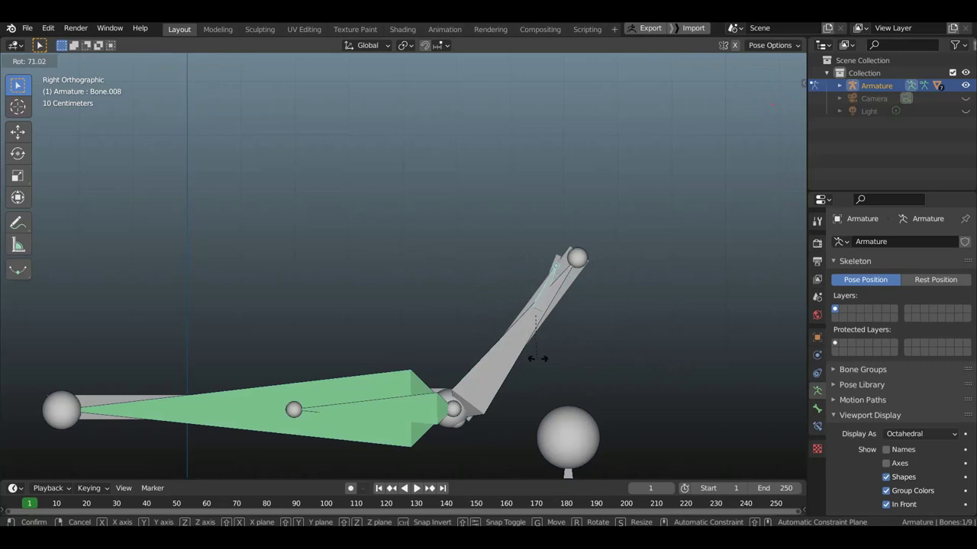
Confirm Bone.008's rotation and tilt it slightly further in a perspective view.
click(536, 358)
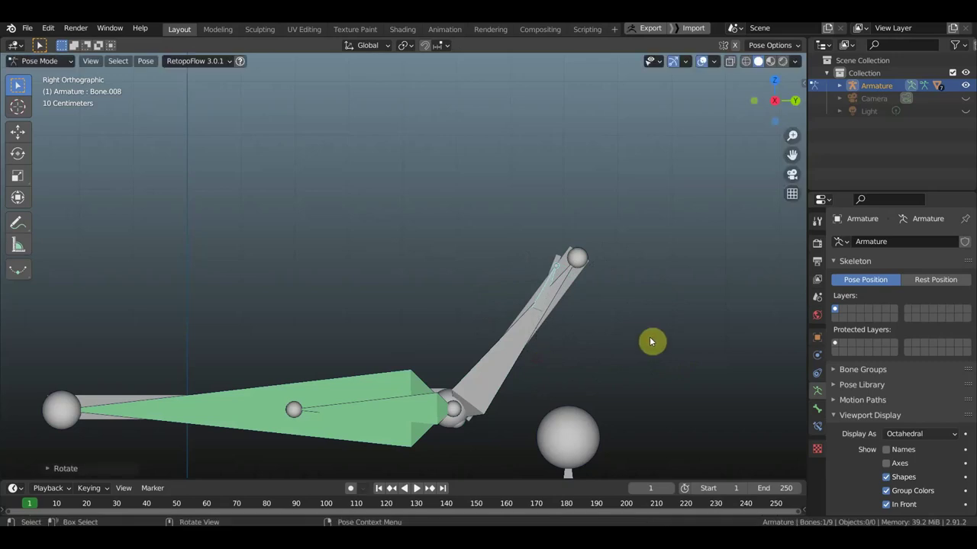
mouse_move(650, 340)
middle_down()
mouse_move(687, 370)
mouse_move(773, 359)
middle_up()
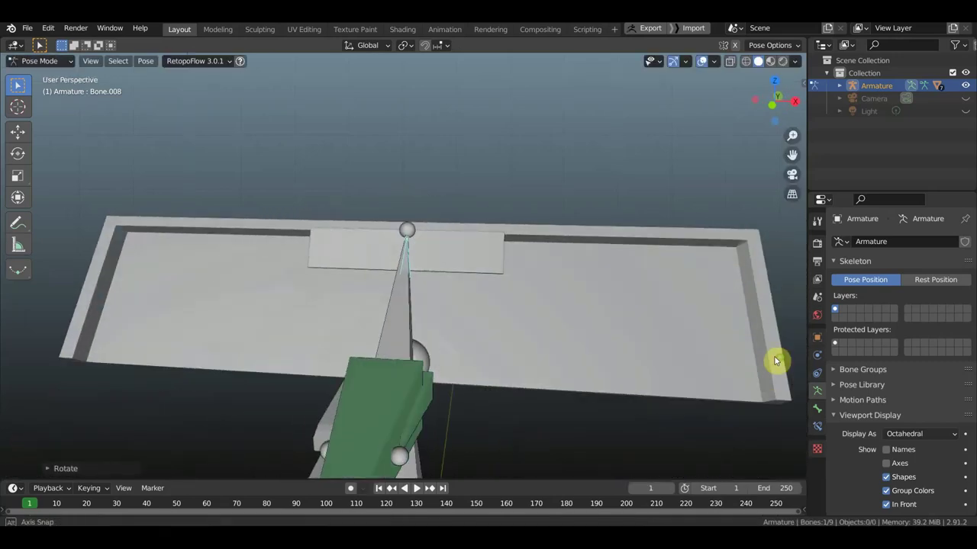
key(r)
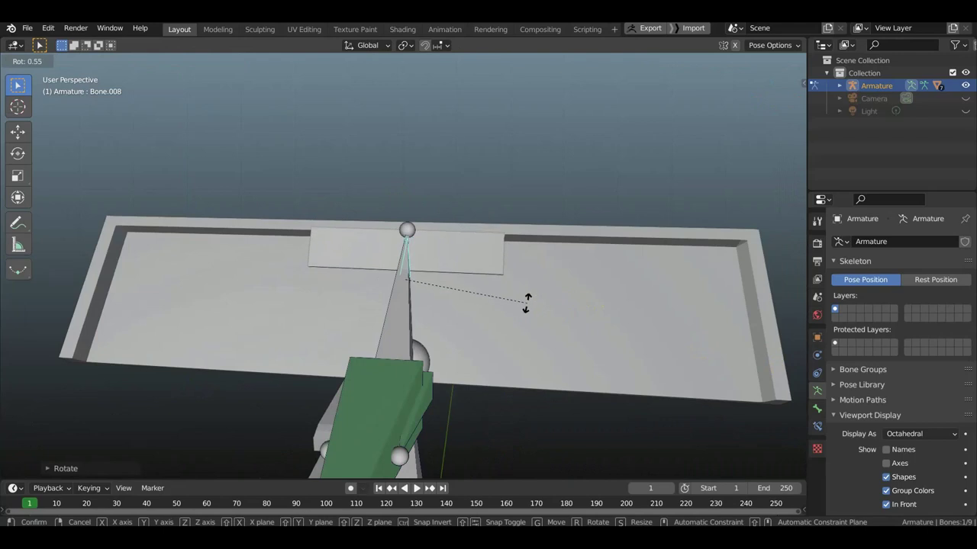
click(527, 302)
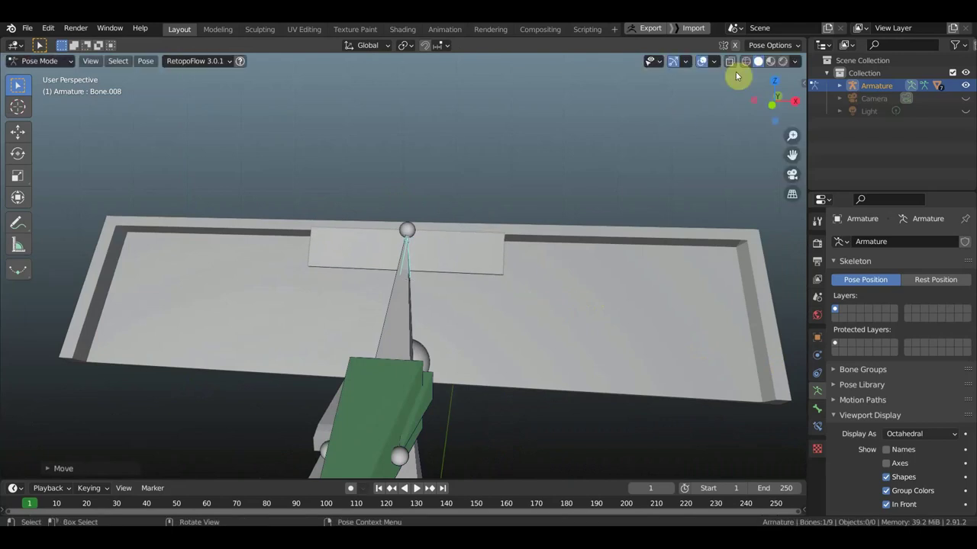
In wireframe shading, move the small thin bone beside the long arm, then switch to Right Ortho.
click(758, 61)
mouse_move(584, 237)
middle_down()
mouse_move(417, 242)
mouse_move(597, 272)
mouse_move(557, 268)
middle_up()
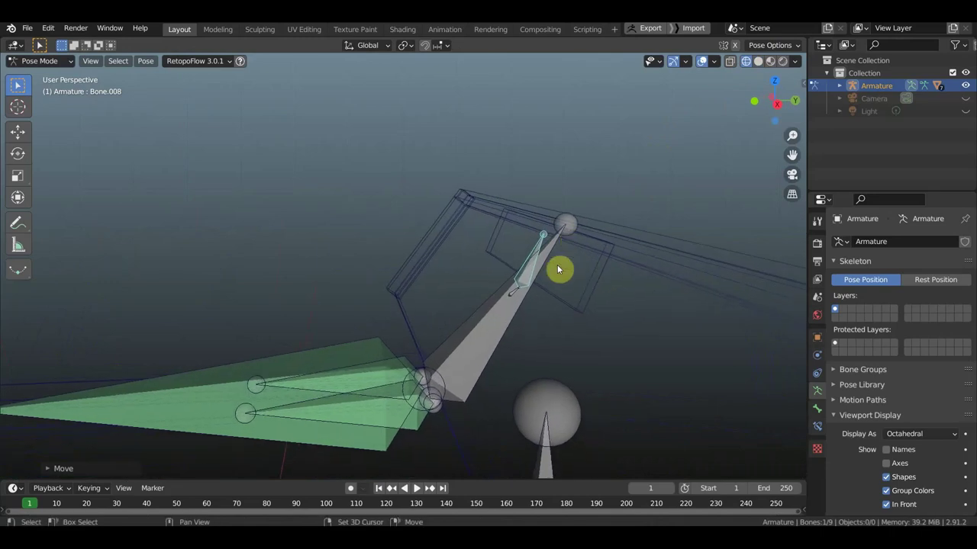
click(519, 297)
click(518, 296)
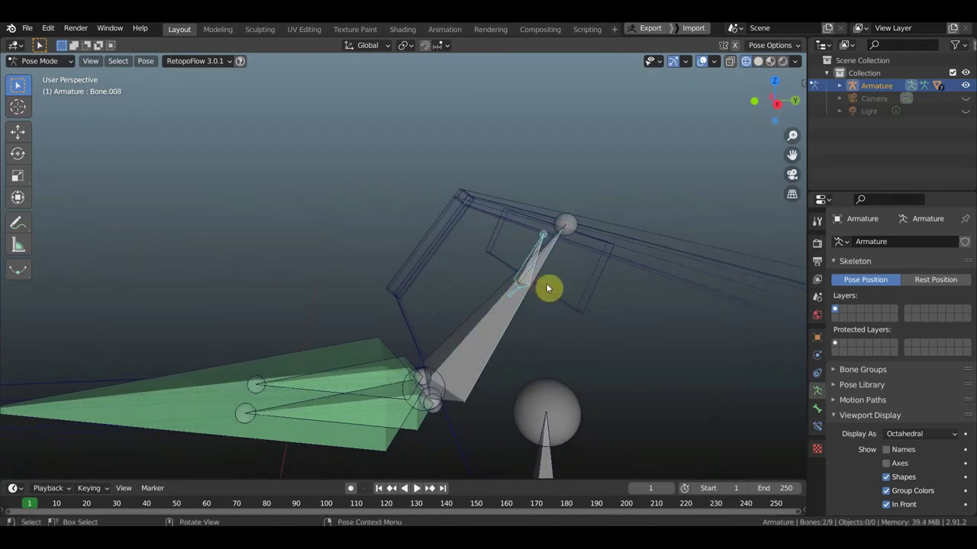
key(g)
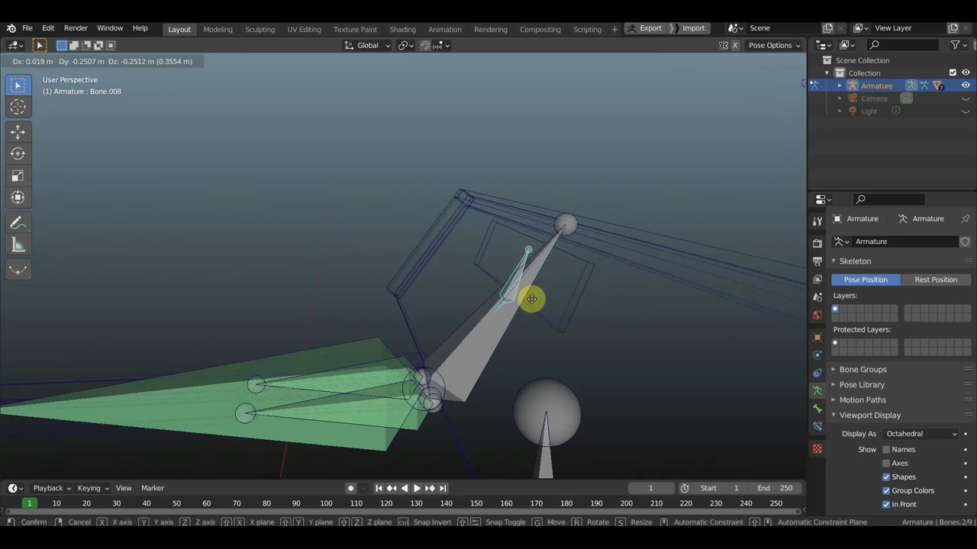
middle_drag(569, 300, 528, 313)
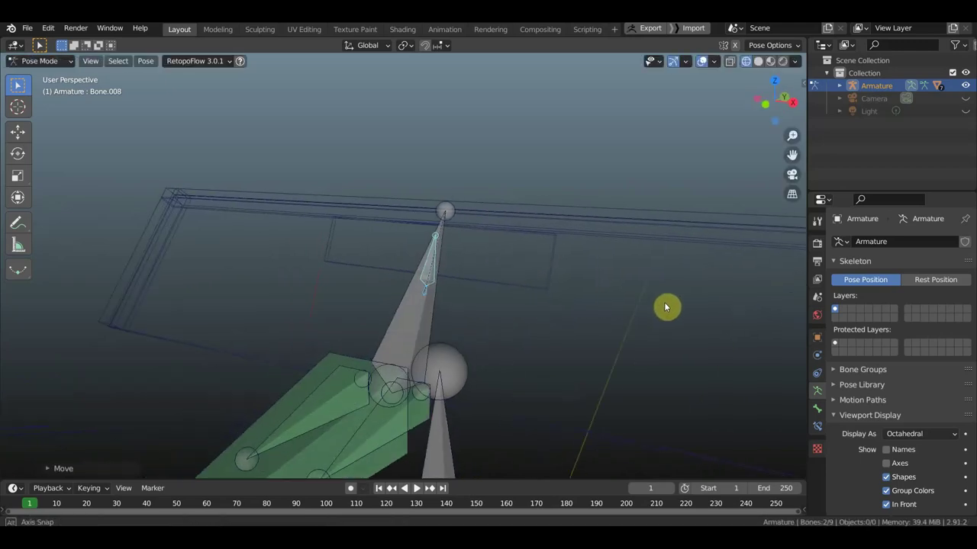
click(541, 313)
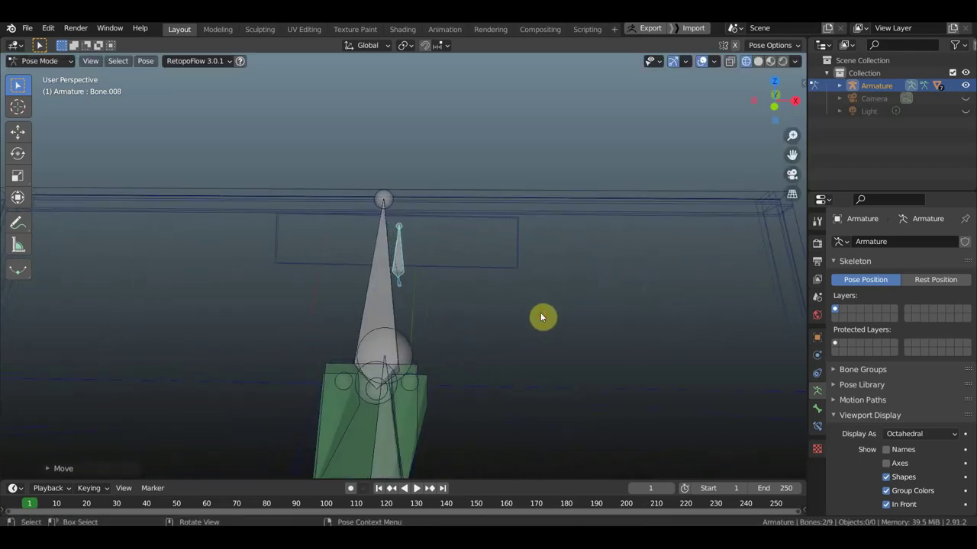
key(KP_3)
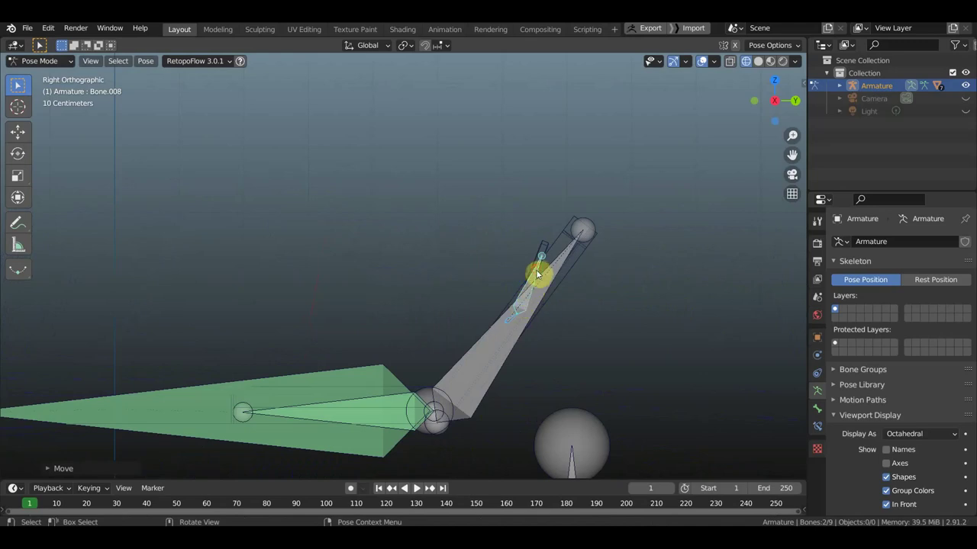
Return to solid shading and swing the small bone about -90° to roughly horizontal.
click(758, 61)
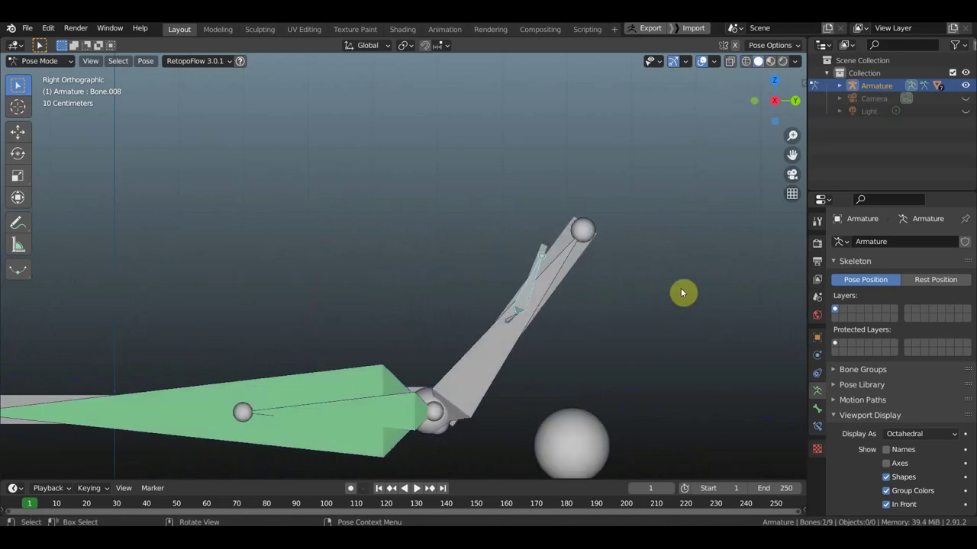
key(r)
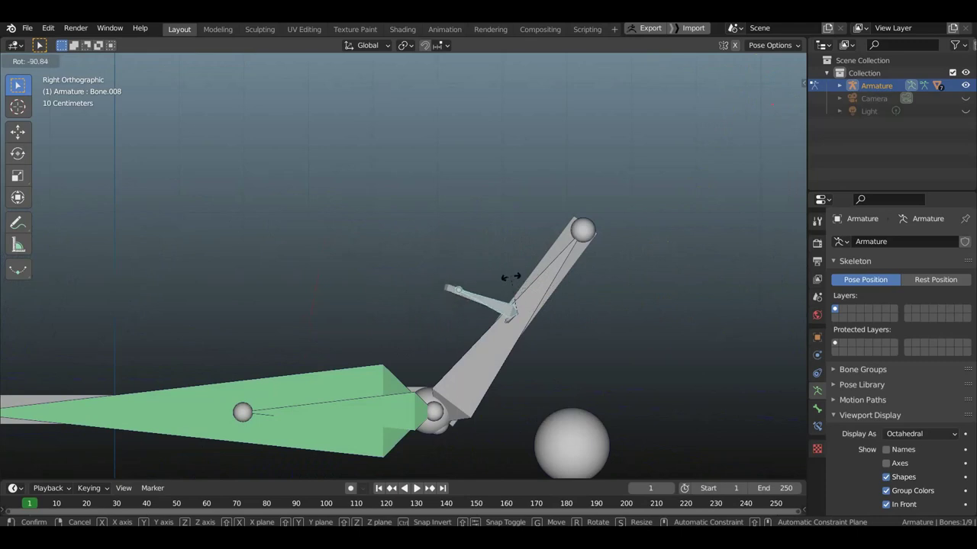
click(513, 277)
Rotate the long arm bone Bone.006 more upright, then view the mechanism in perspective.
click(544, 283)
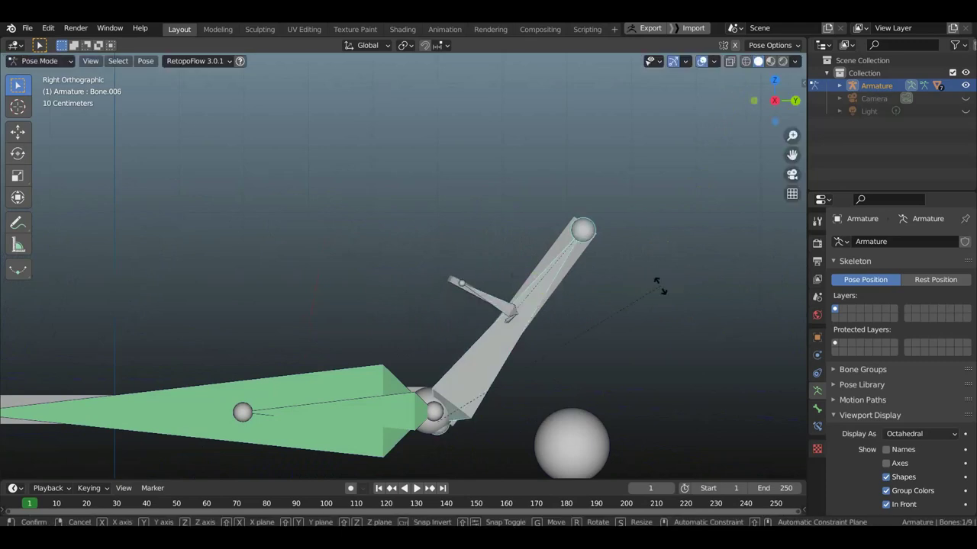
key(r)
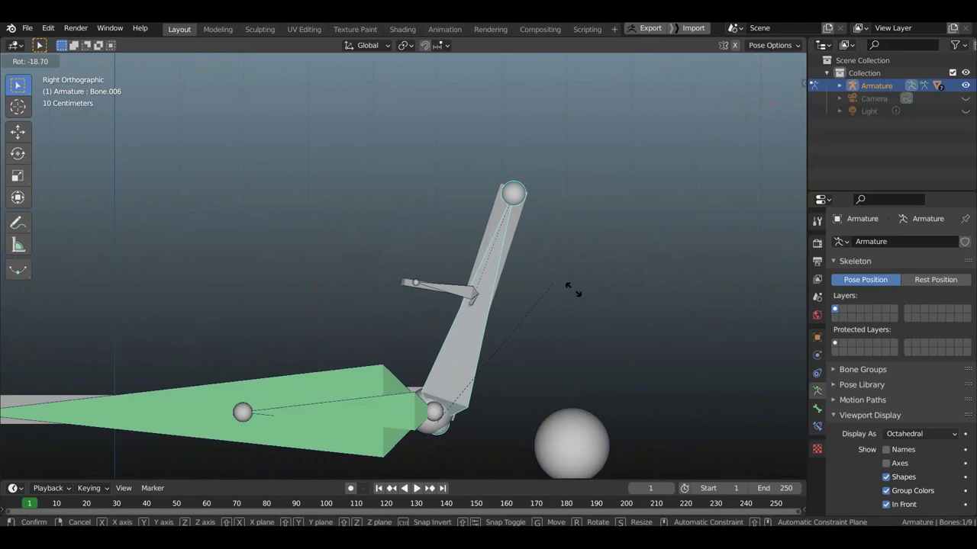
click(535, 292)
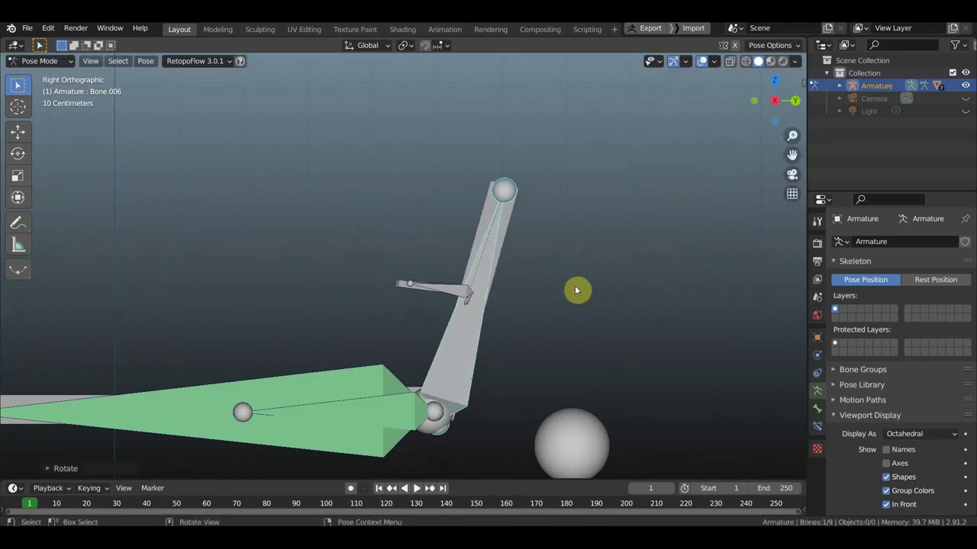
scroll(557, 293, down, 1)
scroll(508, 293, down, 1)
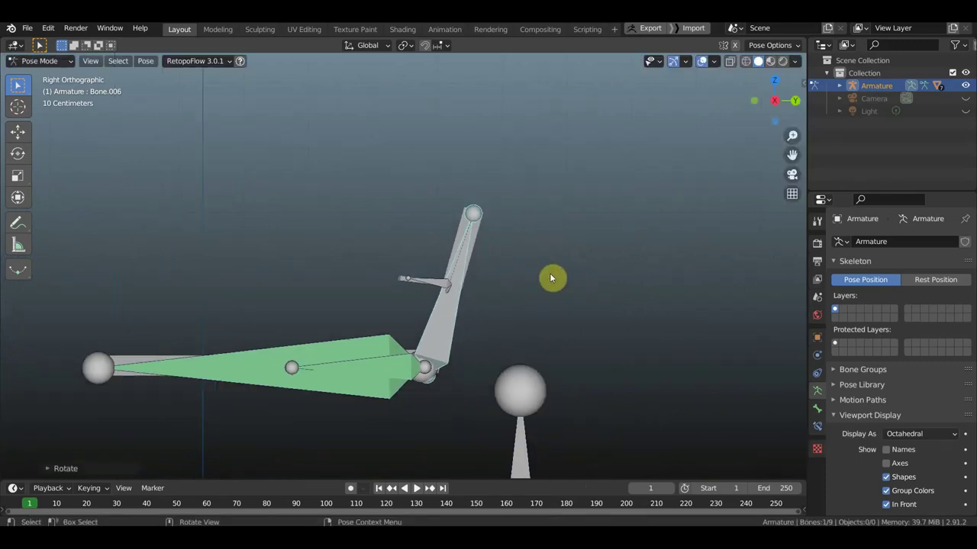
scroll(550, 275, down, 1)
mouse_move(505, 276)
middle_down()
mouse_move(580, 286)
mouse_move(616, 312)
mouse_move(617, 344)
mouse_move(502, 309)
mouse_move(476, 315)
mouse_move(456, 362)
mouse_move(460, 341)
mouse_move(414, 268)
middle_up()
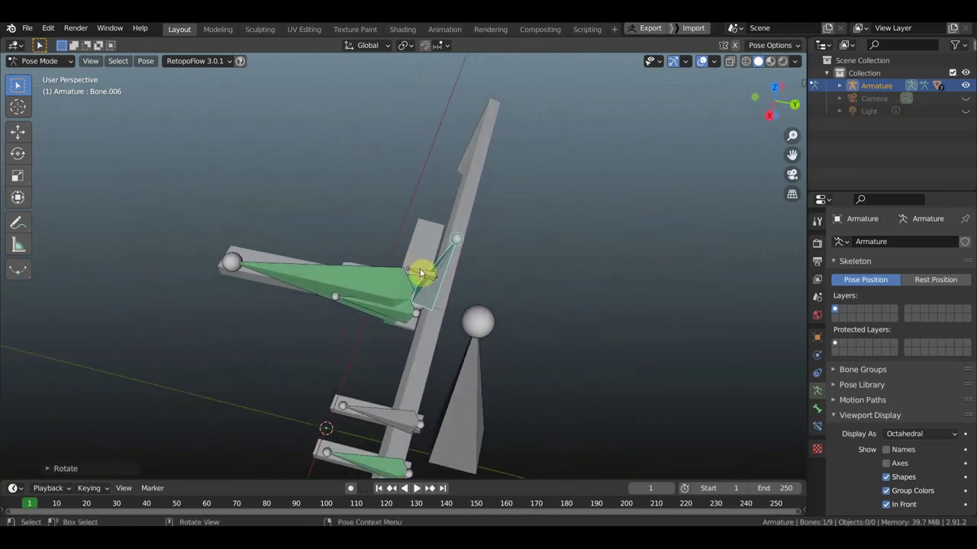
mouse_move(471, 280)
middle_down()
mouse_move(505, 210)
mouse_move(506, 272)
mouse_move(560, 224)
mouse_move(553, 208)
mouse_move(672, 238)
mouse_move(390, 257)
mouse_move(458, 298)
mouse_move(421, 290)
mouse_move(434, 287)
mouse_move(480, 322)
middle_up()
Shift the large central bone further right, then face the rig frontally with Bone.001 active.
click(504, 303)
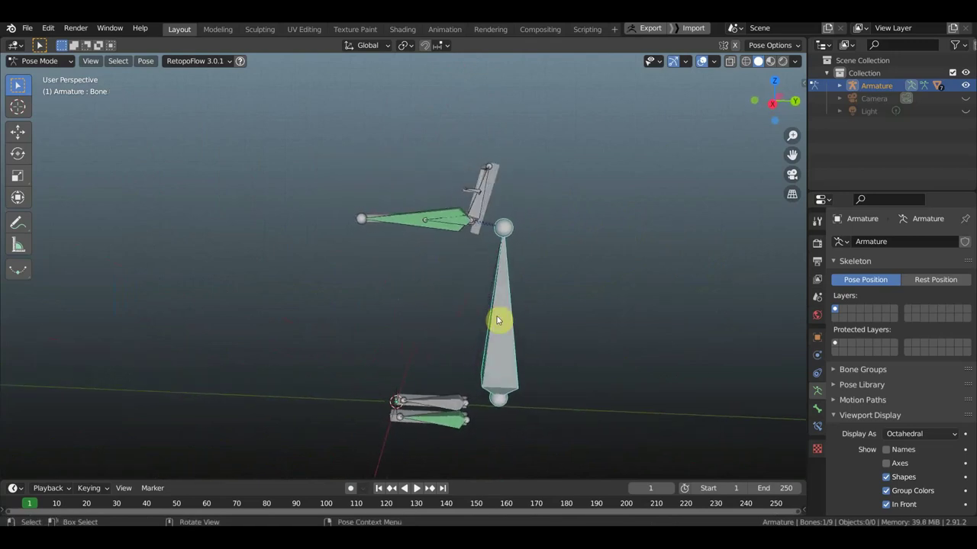
scroll(497, 320, down, 2)
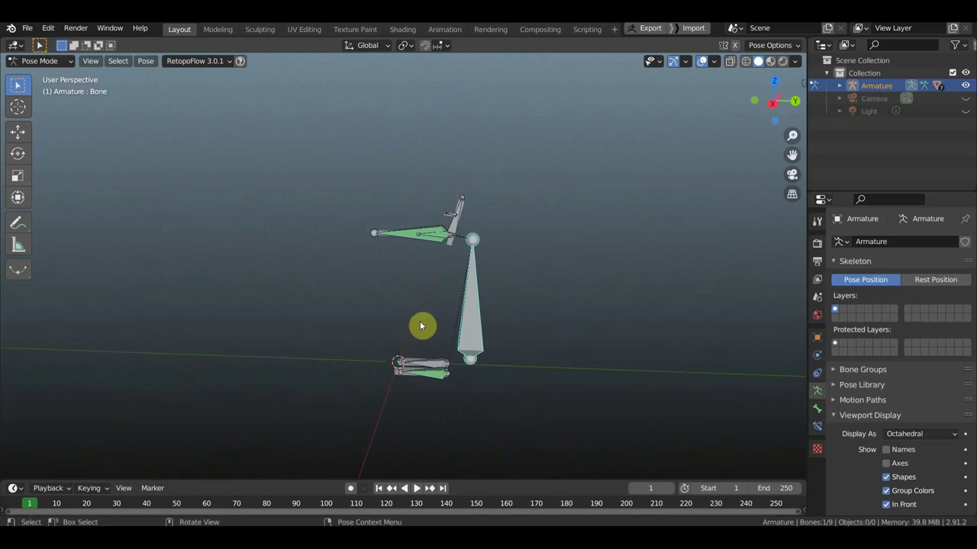
key(g)
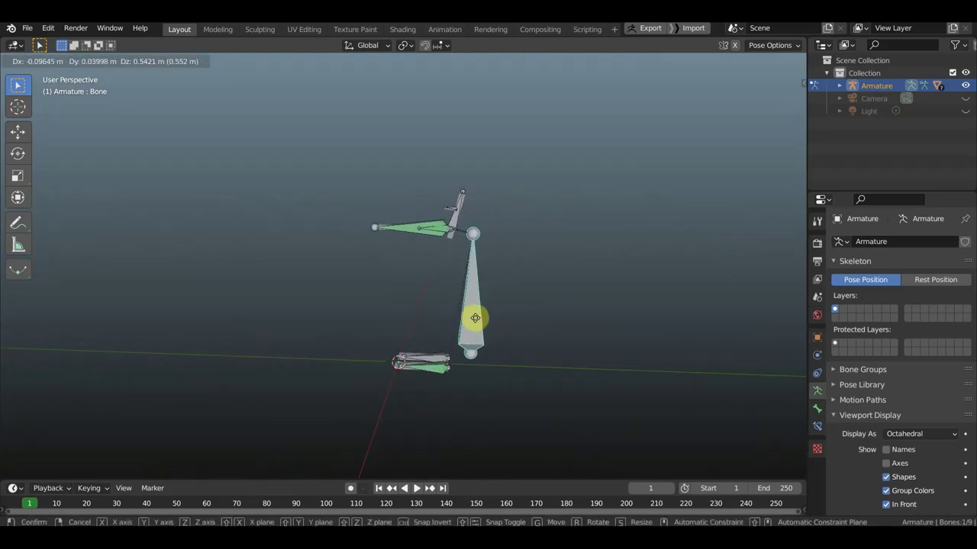
click(481, 321)
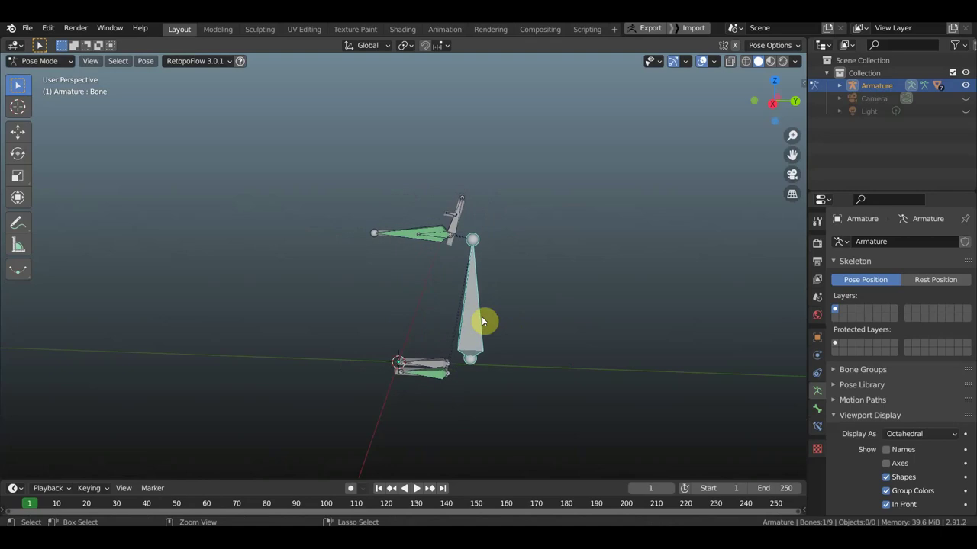
mouse_move(482, 316)
middle_down()
mouse_move(483, 280)
mouse_move(639, 331)
middle_up()
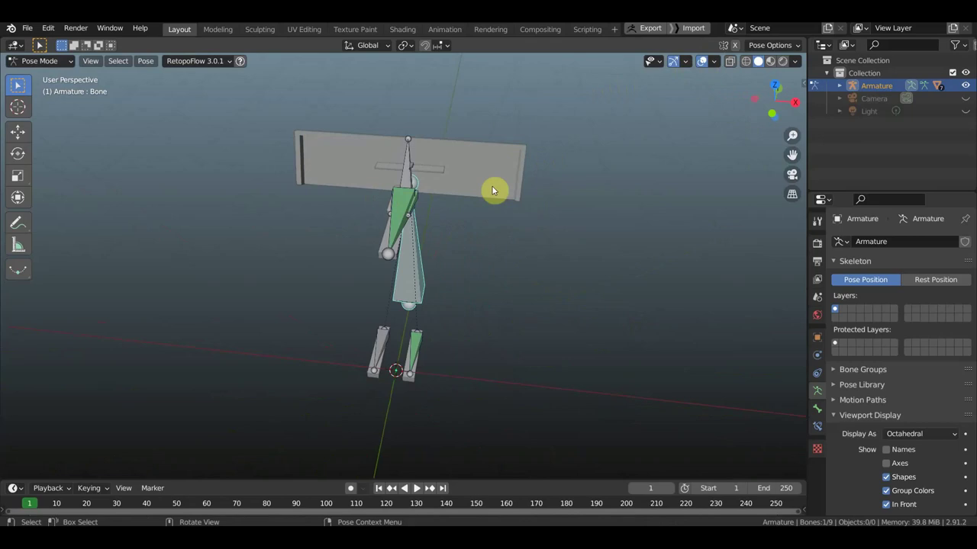
click(405, 210)
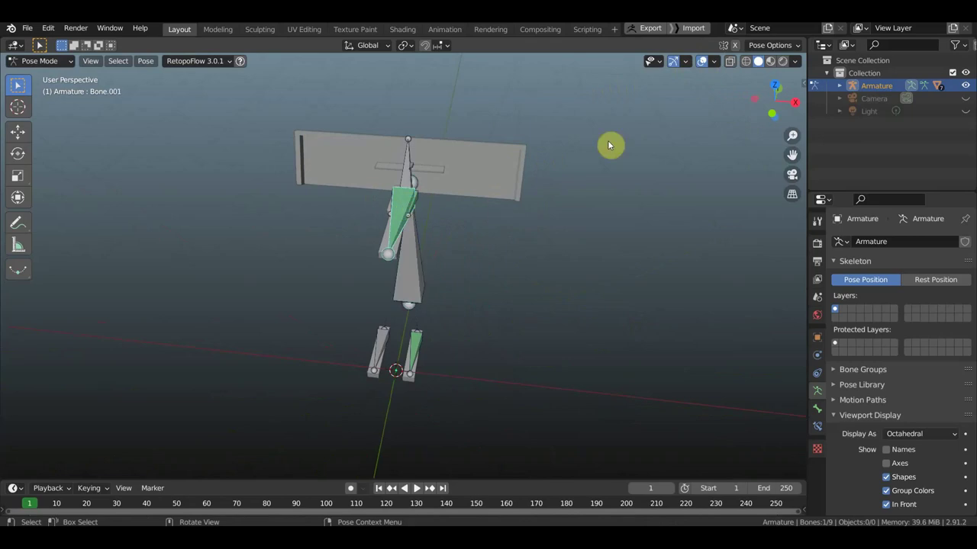
With overlays hidden to show only meshes, tilt the key lever bone about 10°.
click(702, 61)
mouse_move(704, 91)
middle_down()
mouse_move(595, 214)
mouse_move(554, 212)
mouse_move(588, 209)
mouse_move(689, 253)
middle_up()
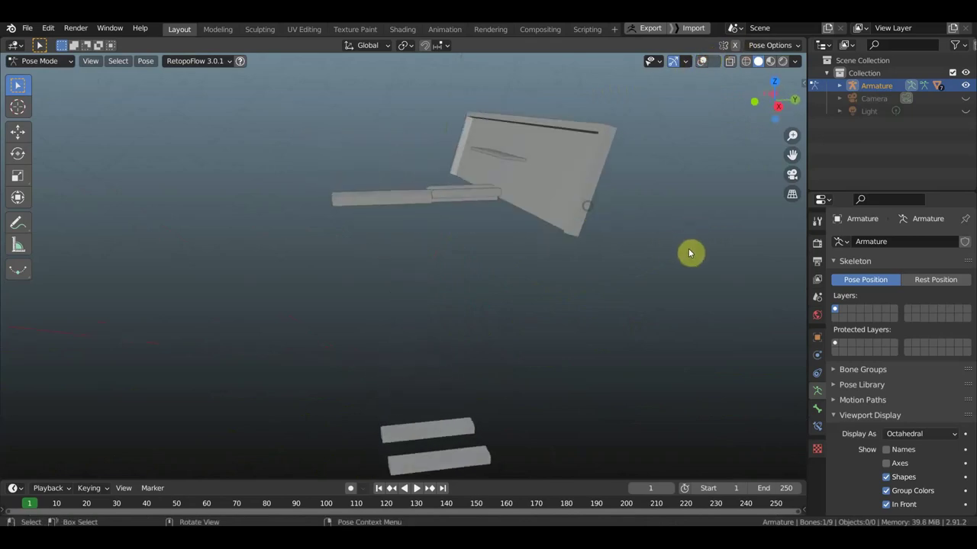
key(r)
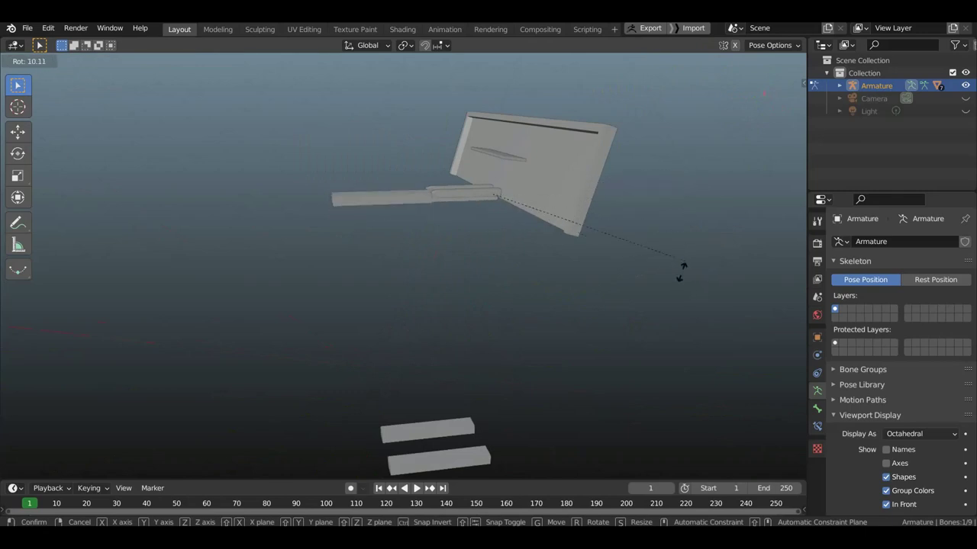
click(681, 276)
mouse_move(682, 283)
middle_down()
mouse_move(6, 292)
mouse_move(741, 257)
mouse_move(591, 286)
mouse_move(648, 272)
mouse_move(623, 284)
mouse_move(182, 131)
middle_up()
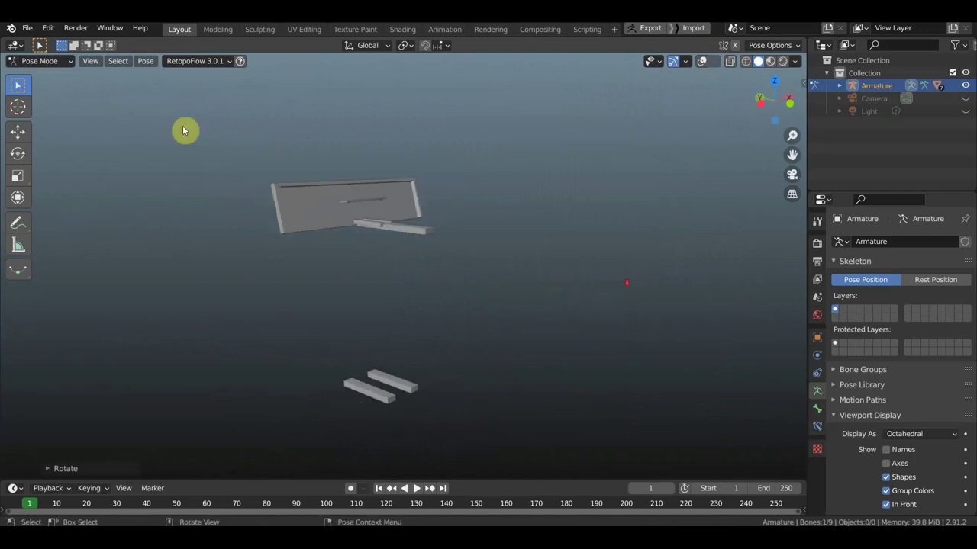
Save the key mechanism file as 'клавиши.blend' and bring up the recent-files list.
click(27, 31)
click(28, 28)
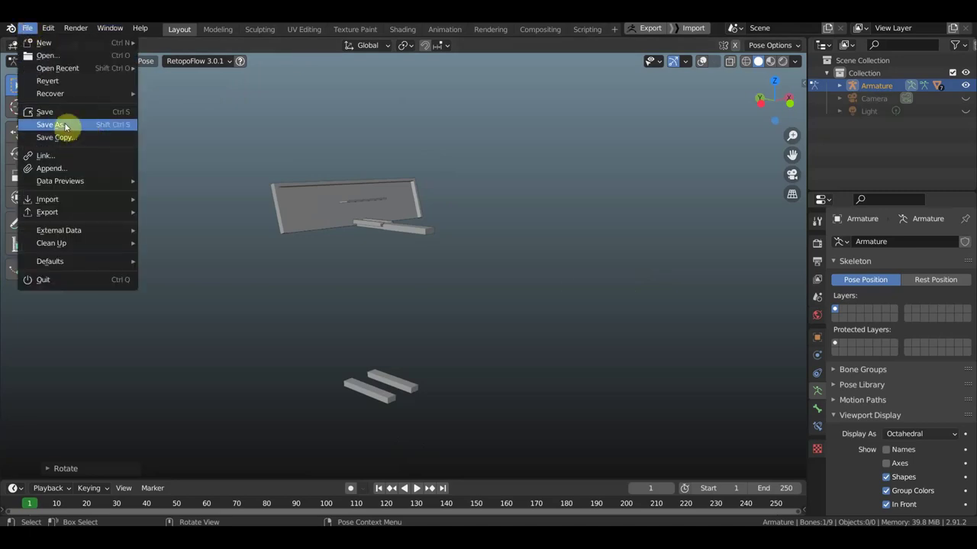
click(55, 115)
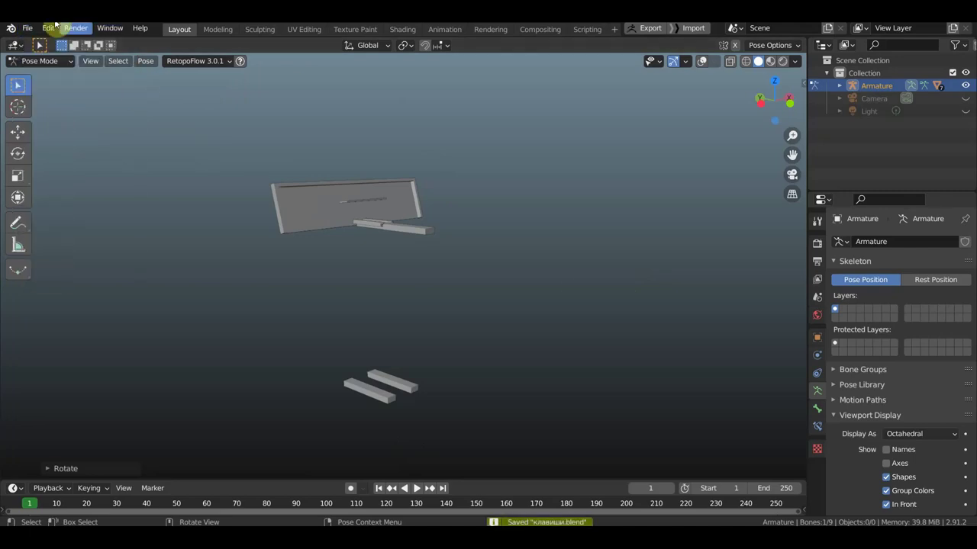
click(25, 30)
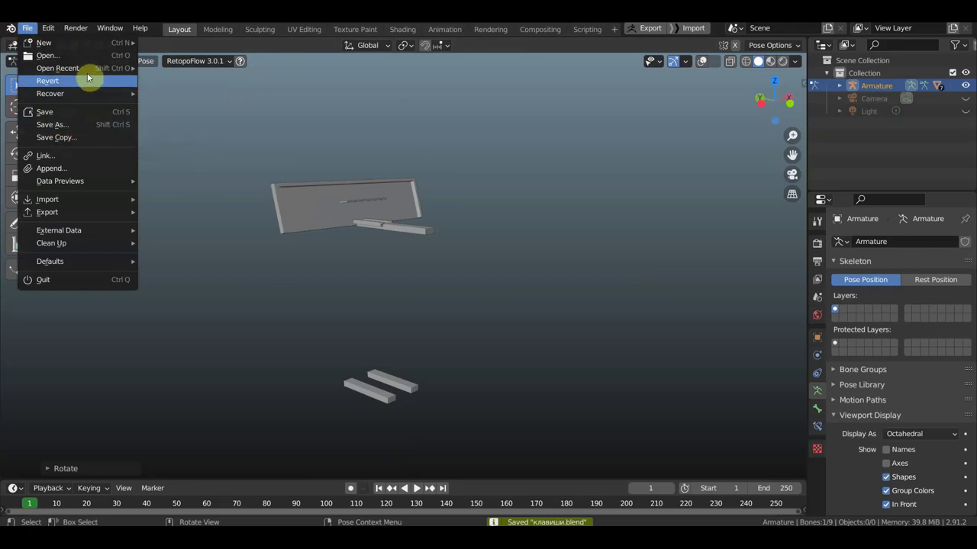
mouse_move(58, 68)
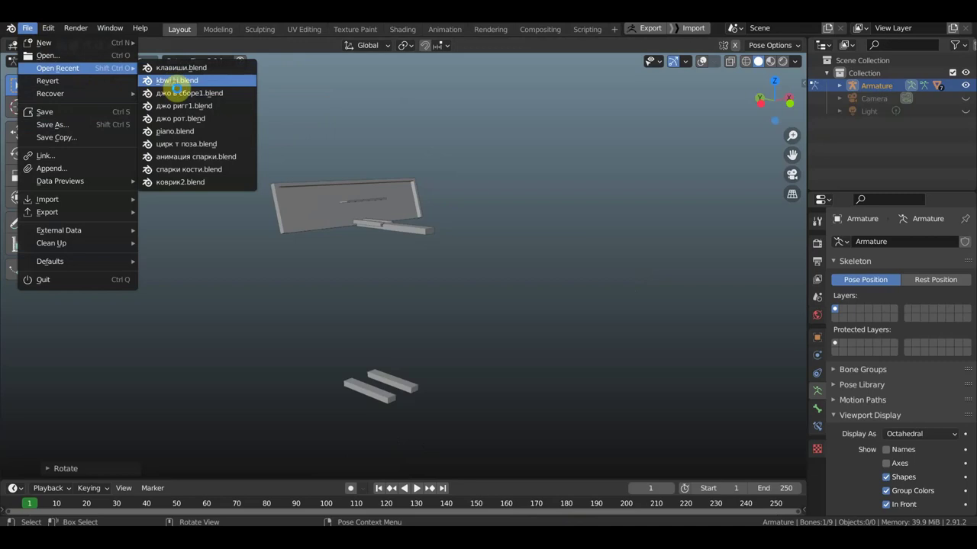
Load the recent piano scene, view piano, bench and skeleton side-on, and deselect the neck bone.
click(176, 83)
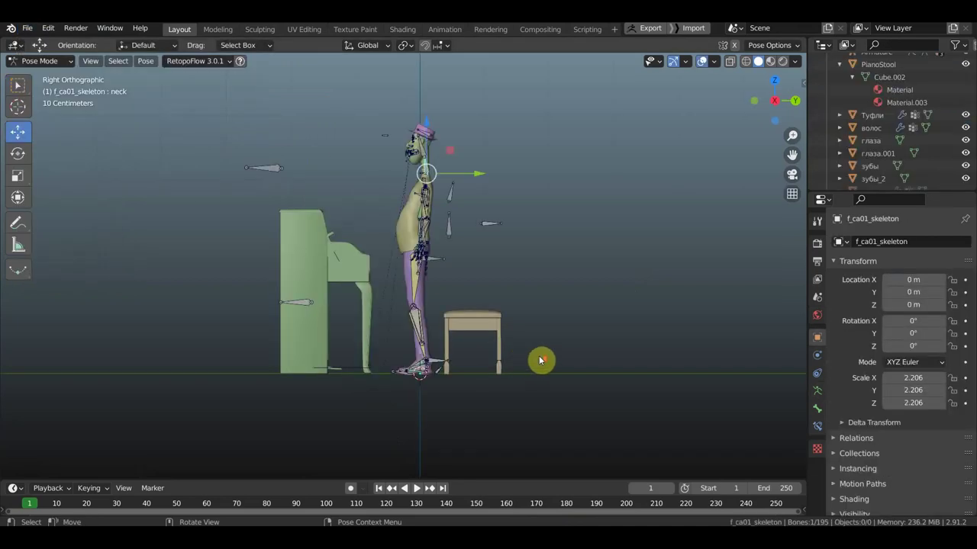
mouse_move(534, 360)
middle_down()
mouse_move(484, 375)
mouse_move(475, 399)
mouse_move(379, 367)
middle_up()
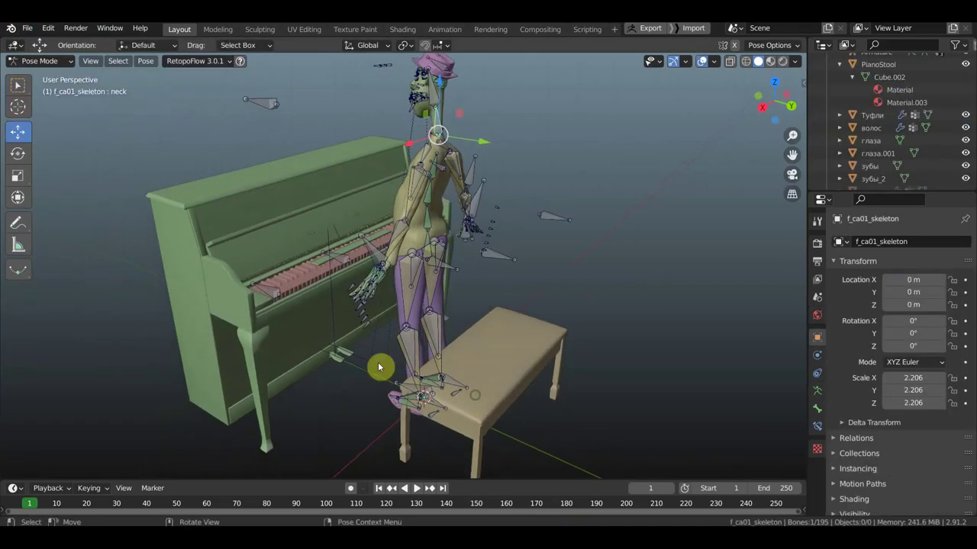
scroll(379, 367, up, 3)
mouse_move(227, 323)
middle_down()
mouse_move(234, 336)
mouse_move(463, 348)
mouse_move(491, 372)
middle_up()
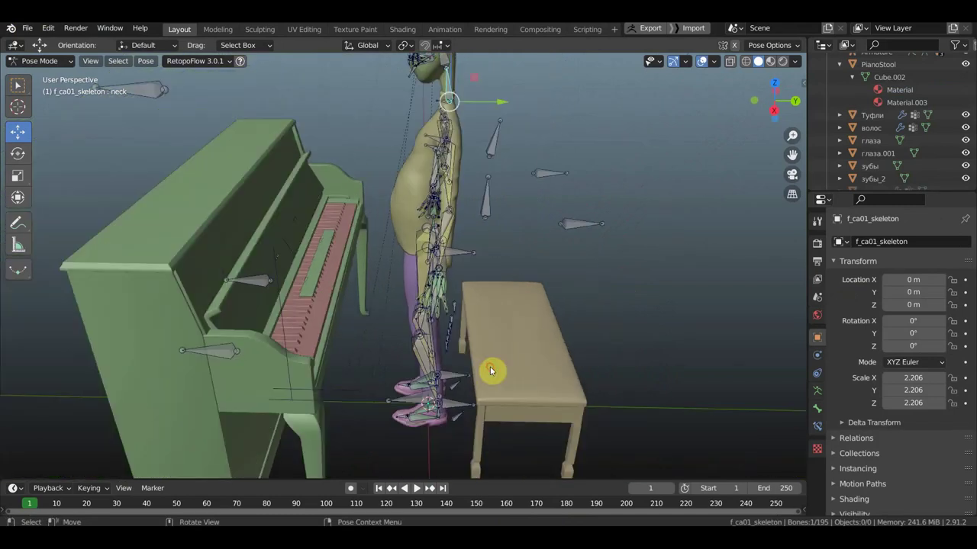
click(84, 122)
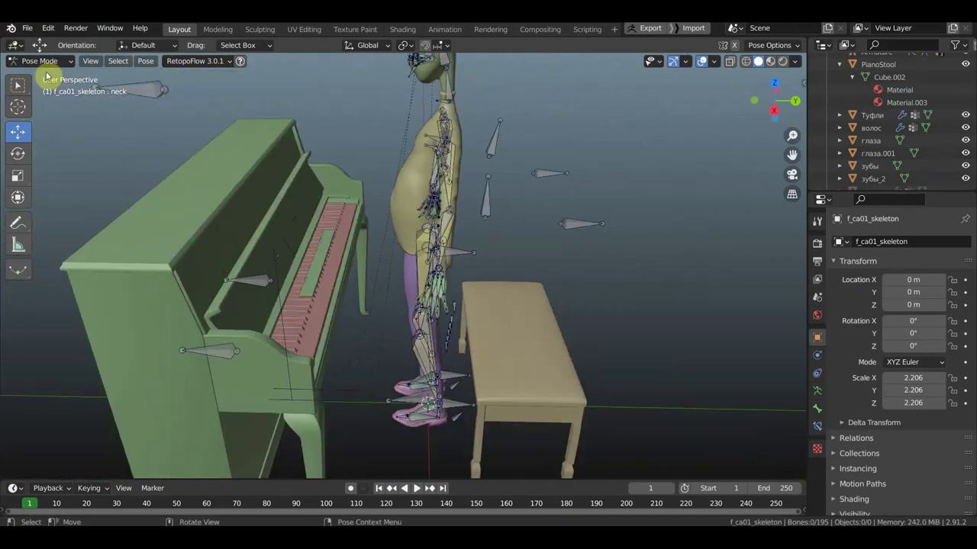
click(44, 61)
Switch the character rig to Object Mode, then back into Pose Mode.
click(49, 77)
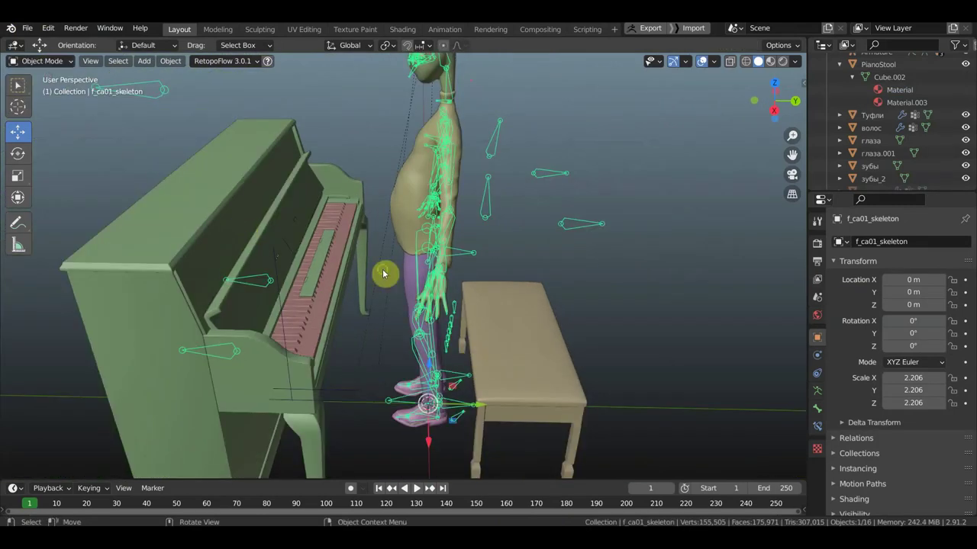
mouse_move(383, 273)
middle_down()
mouse_move(359, 244)
mouse_move(371, 257)
mouse_move(299, 273)
mouse_move(26, 266)
mouse_move(290, 275)
middle_up()
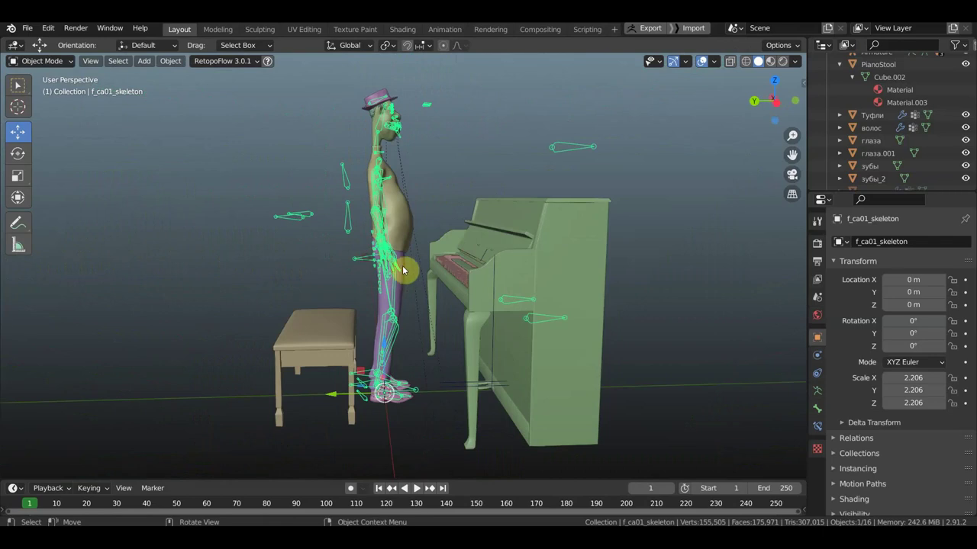
click(43, 61)
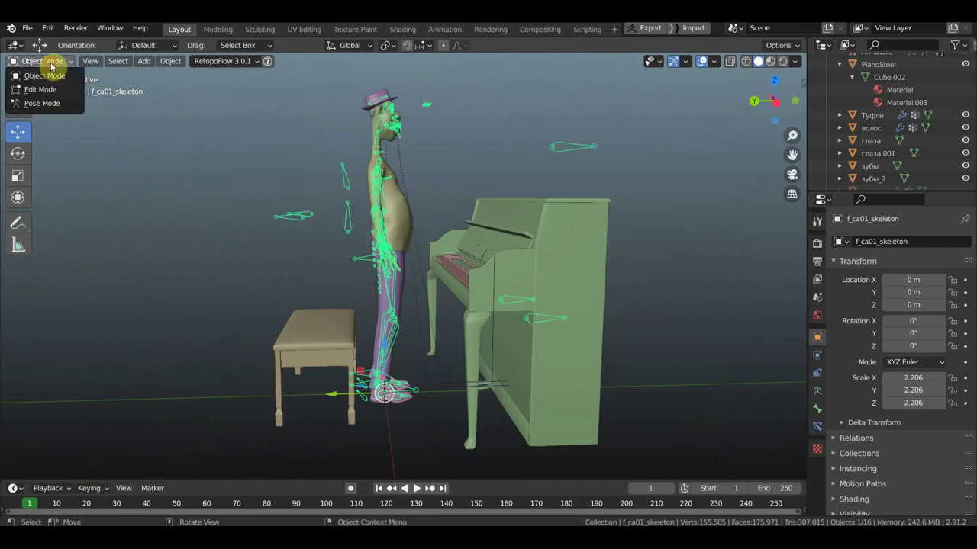
click(45, 102)
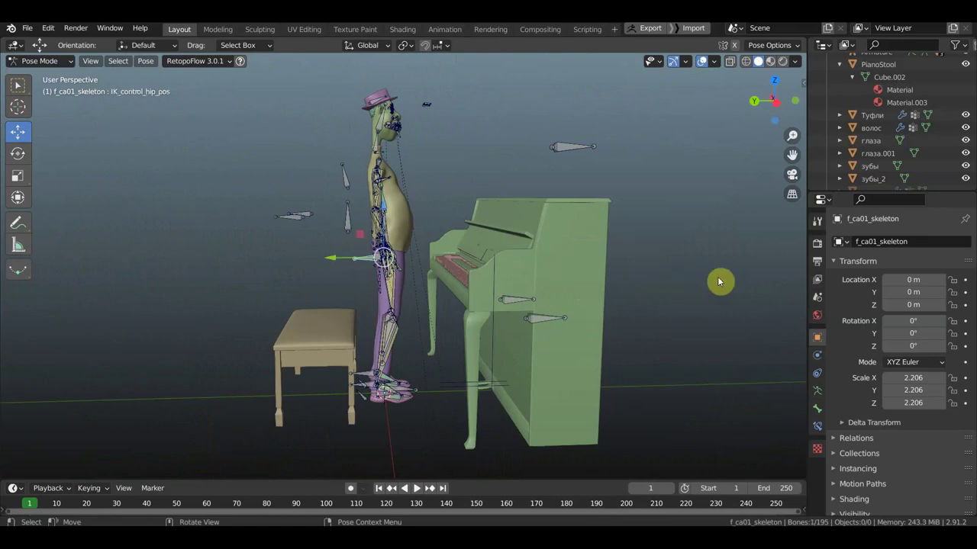
Lower IK_control_hip_pos so the character sits on the stool with hands toward the keys.
key(g)
click(660, 338)
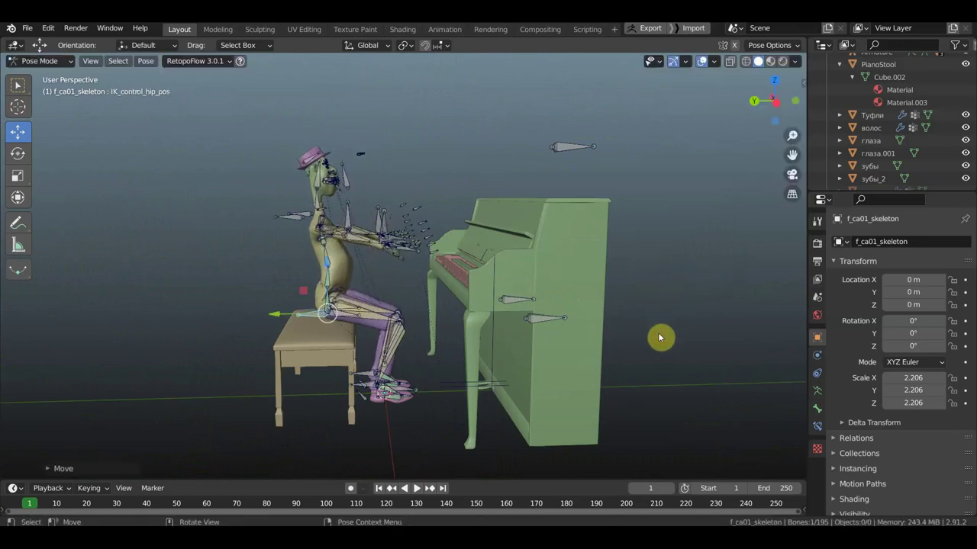
mouse_move(660, 337)
middle_down()
mouse_move(523, 370)
mouse_move(493, 405)
mouse_move(442, 327)
mouse_move(489, 273)
mouse_move(451, 252)
mouse_move(463, 250)
middle_up()
mouse_move(428, 248)
middle_down()
mouse_move(515, 267)
mouse_move(526, 255)
mouse_move(380, 354)
mouse_move(410, 331)
mouse_move(414, 371)
mouse_move(436, 389)
mouse_move(420, 367)
mouse_move(274, 375)
mouse_move(439, 366)
middle_up()
middle_drag(629, 361, 618, 356)
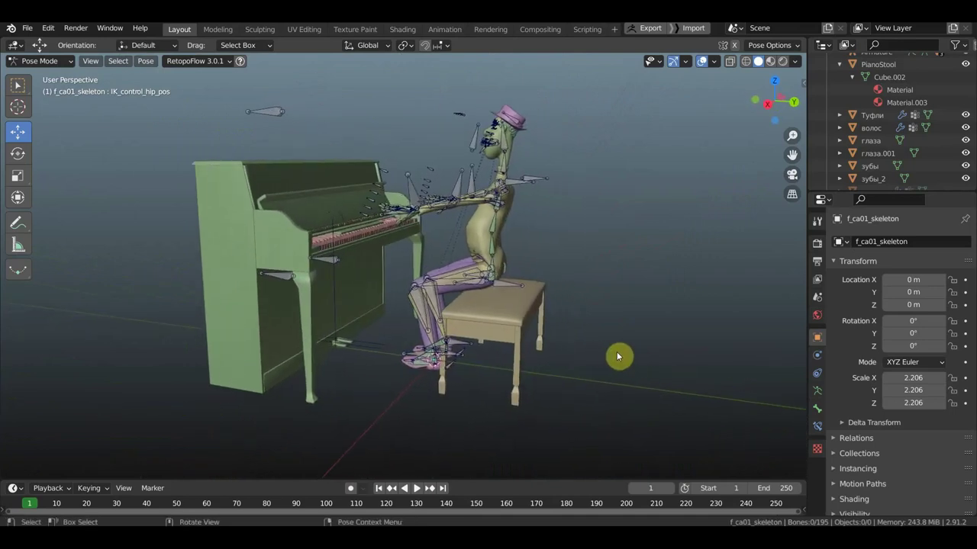